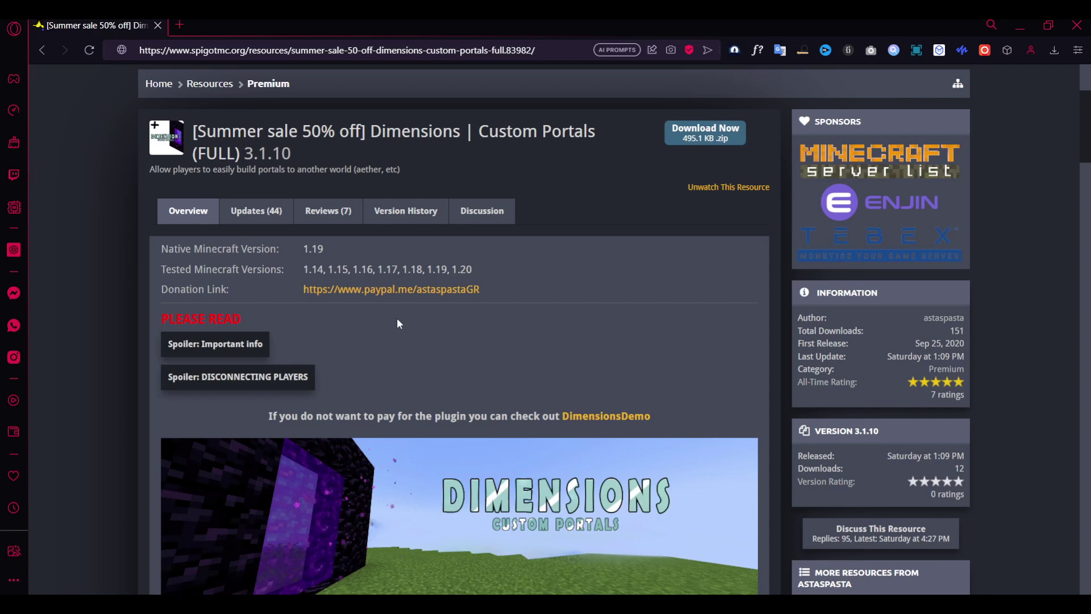
Scroll down the Dimensions Custom Portals resource page and highlight the before-you-buy terms
{"action": "scroll", "coordinate": [411, 427], "scroll_direction": "down", "scroll_amount": 3}
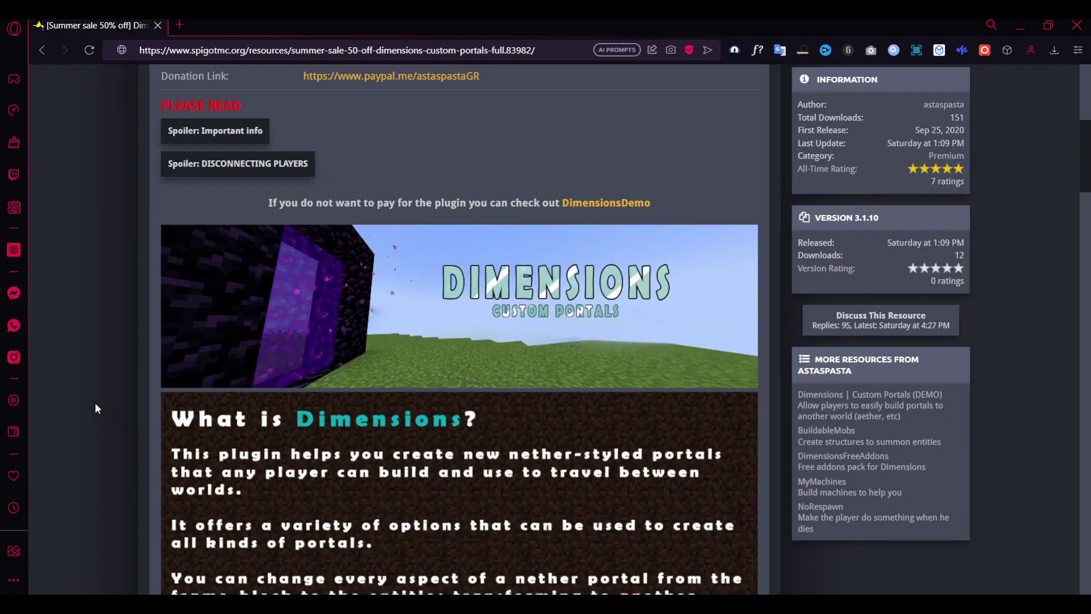
{"action": "scroll", "coordinate": [95, 403], "scroll_direction": "down", "scroll_amount": 2}
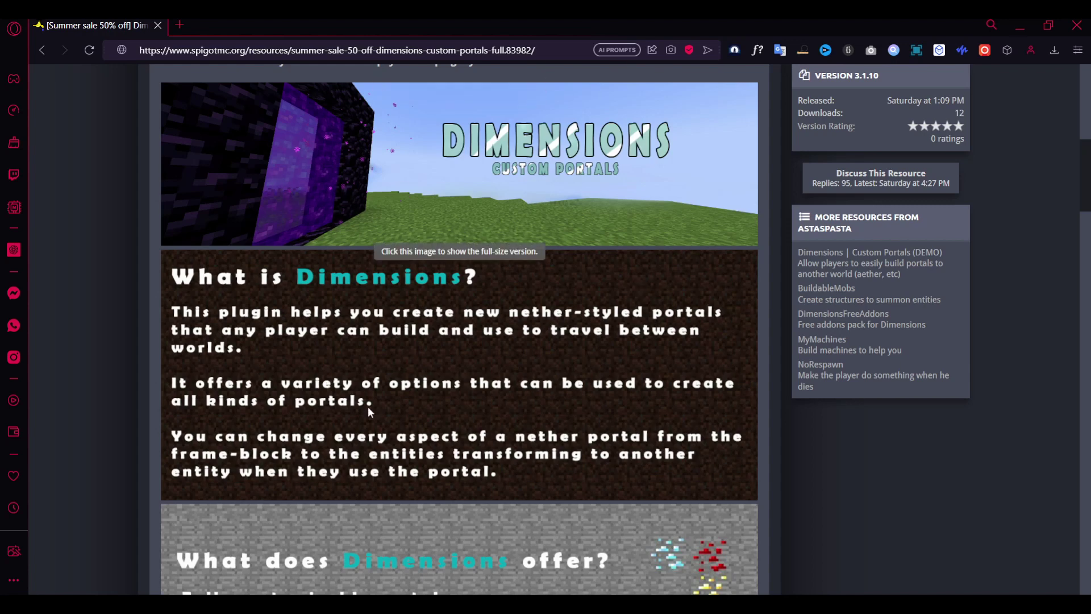
{"action": "scroll", "coordinate": [581, 455], "scroll_direction": "down", "scroll_amount": 3}
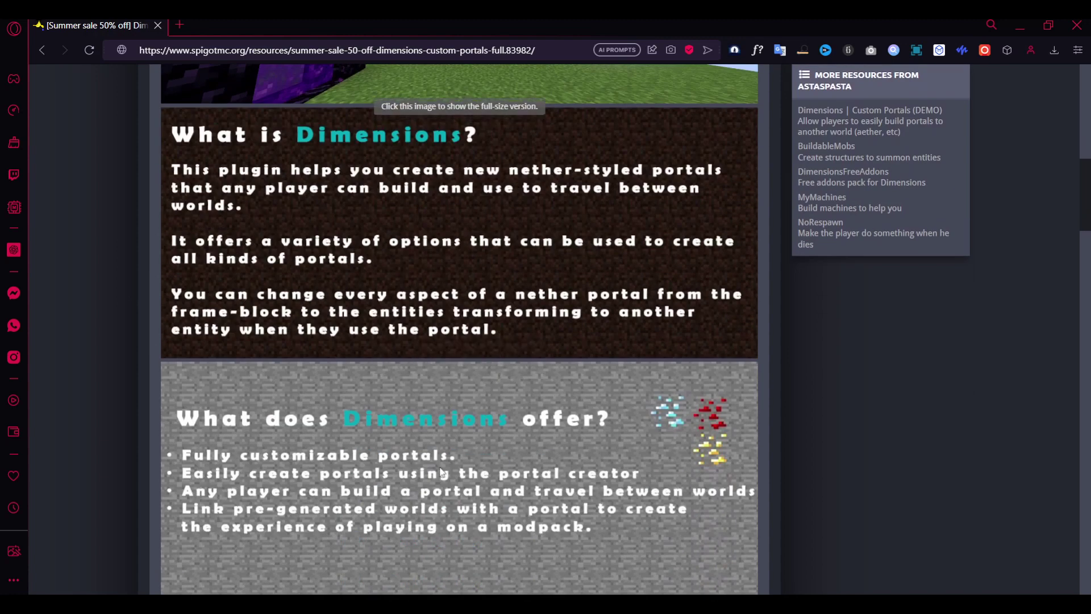
{"action": "scroll", "coordinate": [545, 529], "scroll_direction": "down", "scroll_amount": 7}
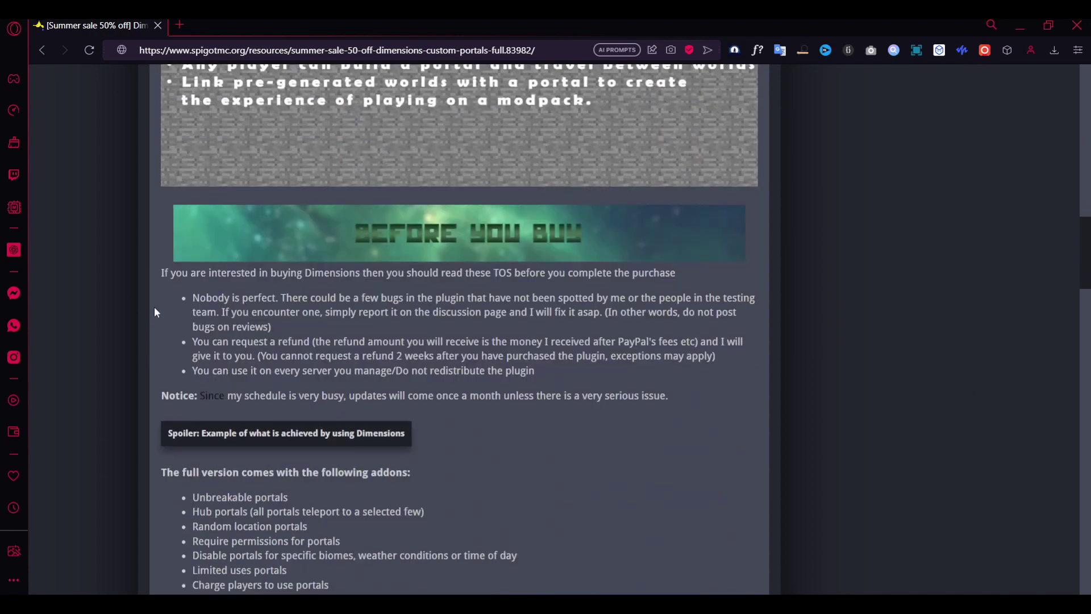
{"action": "left_click_drag", "start_coordinate": [158, 270], "coordinate": [654, 389]}
{"action": "left_click", "coordinate": [653, 391]}
Review the addons list, then follow the wiki 'here' link to the Get Started page
{"action": "scroll", "coordinate": [105, 431], "scroll_direction": "down", "scroll_amount": 3}
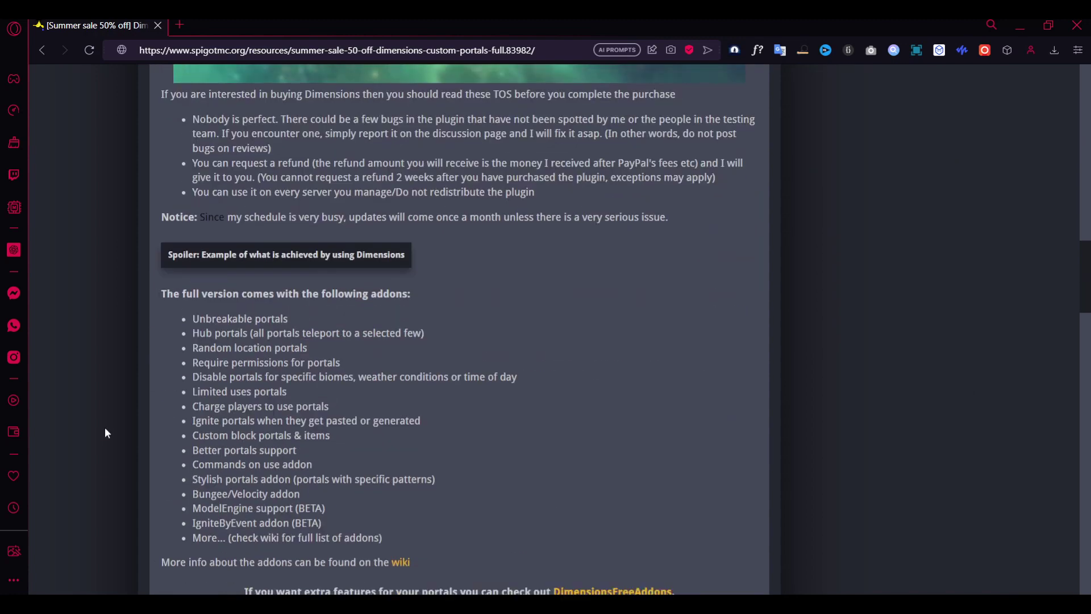
{"action": "left_click_drag", "start_coordinate": [159, 262], "coordinate": [519, 529]}
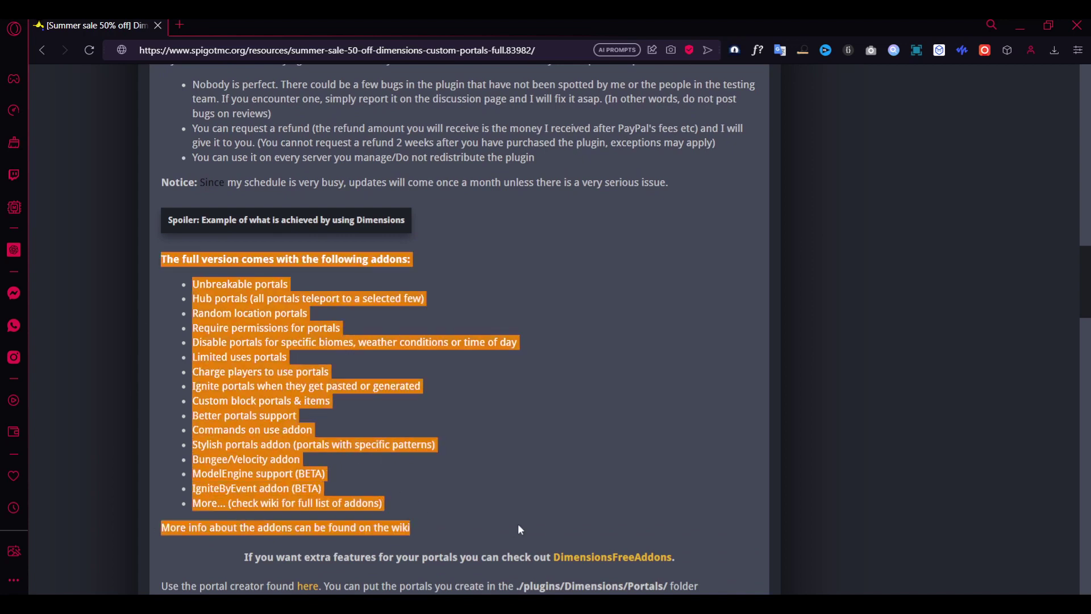
{"action": "left_click", "coordinate": [597, 468]}
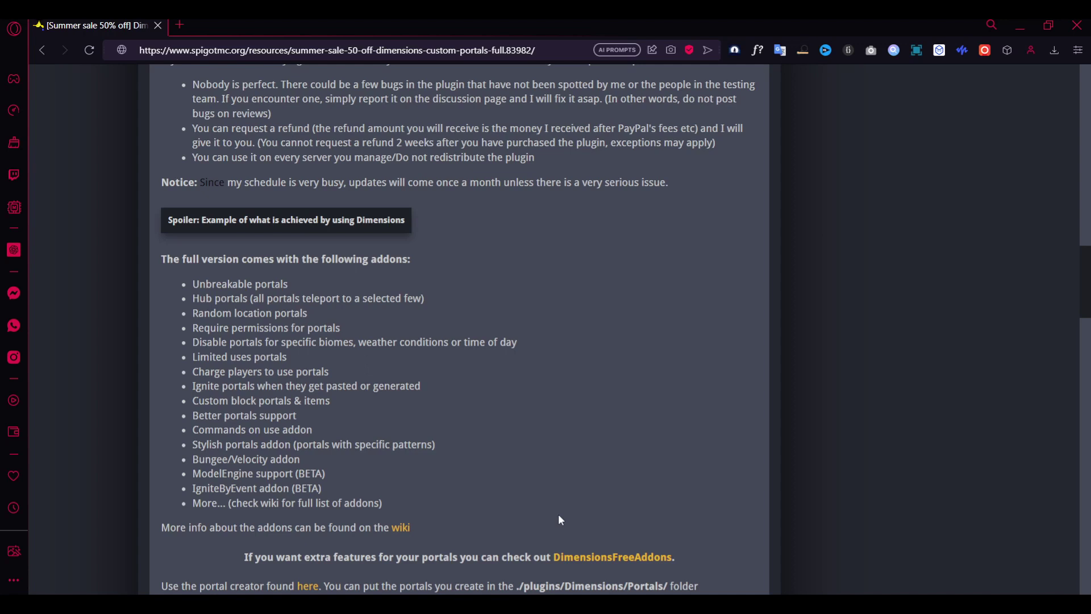
{"action": "scroll", "coordinate": [559, 518], "scroll_direction": "down", "scroll_amount": 2}
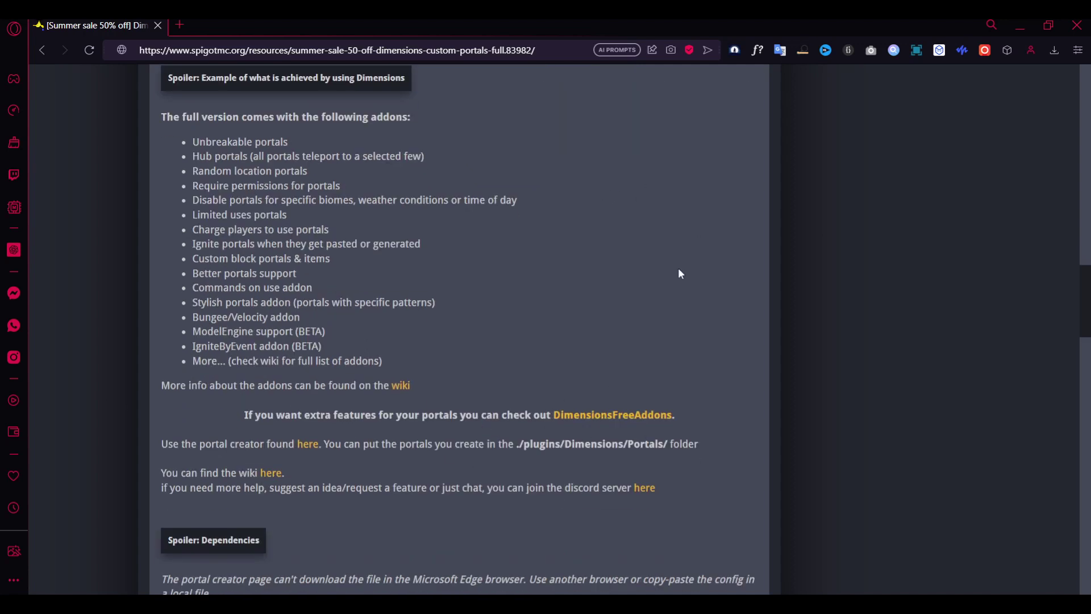
{"action": "left_click", "coordinate": [269, 474]}
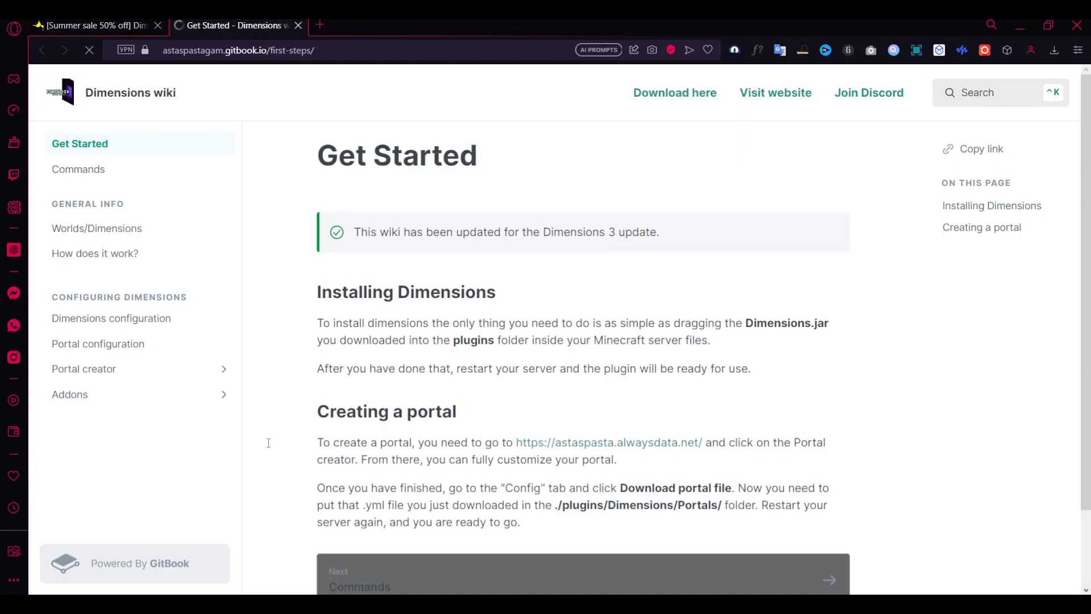
Browse the wiki's Commands, How does it work? and Worlds/Dimensions pages down to config.yml settings
{"action": "scroll", "coordinate": [291, 295], "scroll_direction": "down", "scroll_amount": 2}
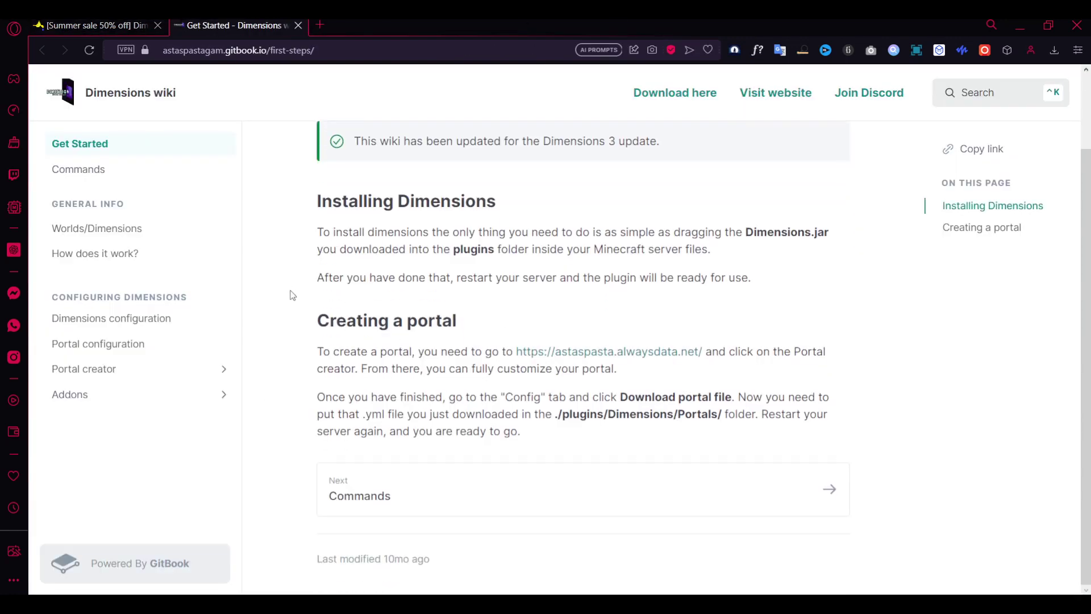
{"action": "left_click", "coordinate": [69, 173]}
{"action": "left_click", "coordinate": [78, 228]}
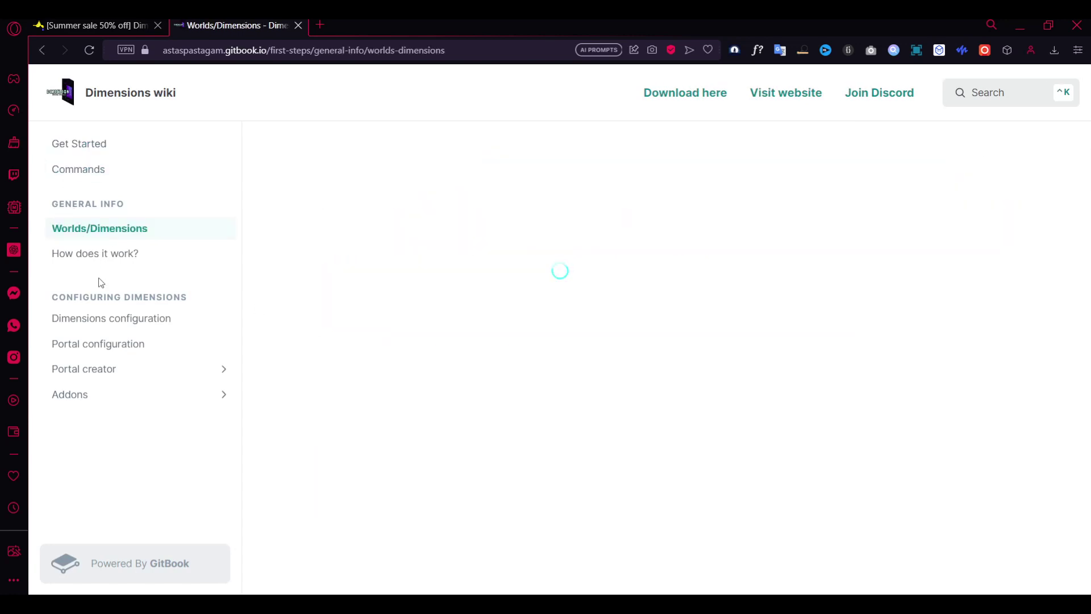
{"action": "left_click", "coordinate": [95, 254]}
{"action": "left_click", "coordinate": [84, 228]}
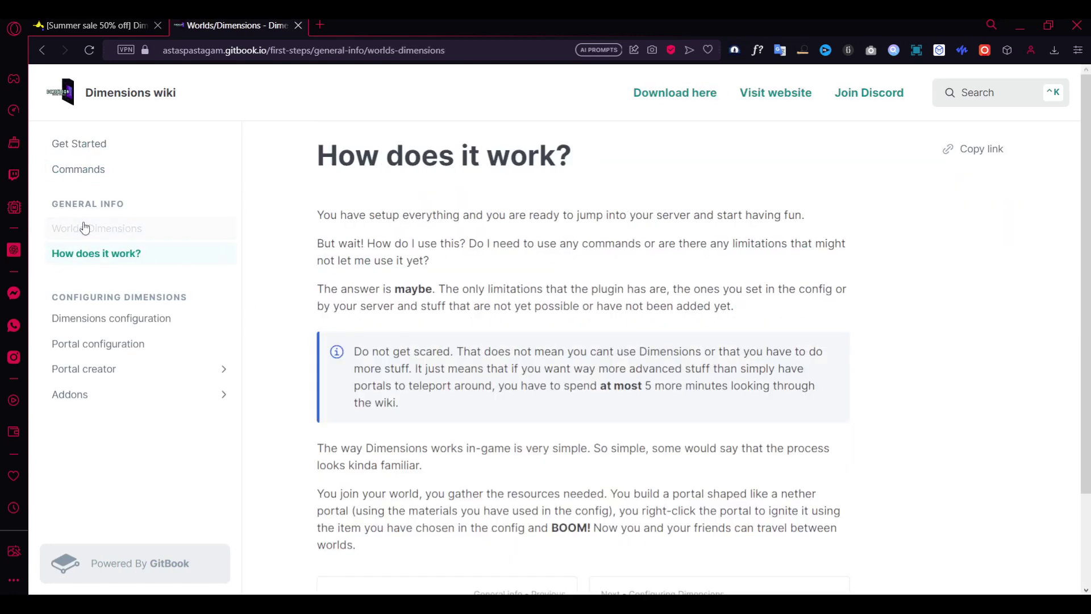
{"action": "scroll", "coordinate": [582, 317], "scroll_direction": "down", "scroll_amount": 6}
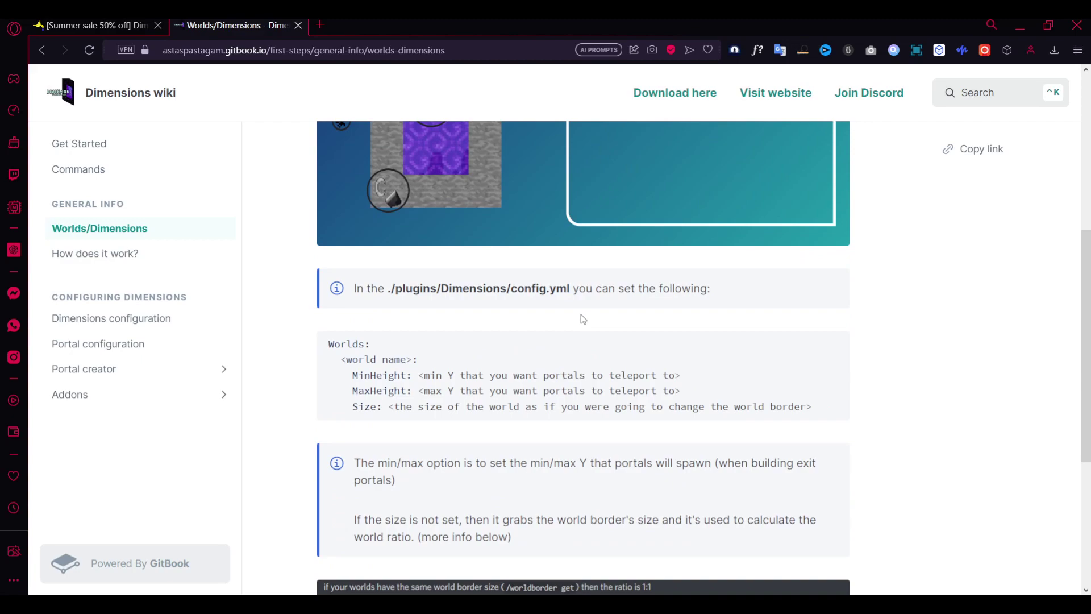
{"action": "scroll", "coordinate": [580, 315], "scroll_direction": "down", "scroll_amount": 5}
{"action": "scroll", "coordinate": [581, 315], "scroll_direction": "up", "scroll_amount": 1}
{"action": "key", "text": "ctrl+Tab"}
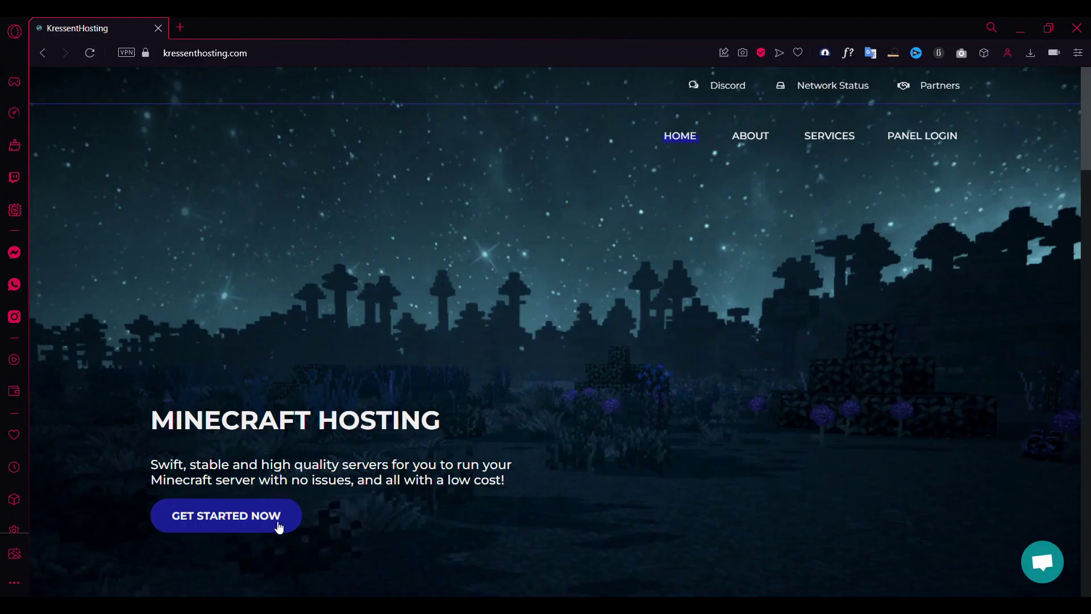
Browse the Minecraft, MultiServers, Discord Bot and Game Server hosting plan categories
{"action": "left_click", "coordinate": [278, 527]}
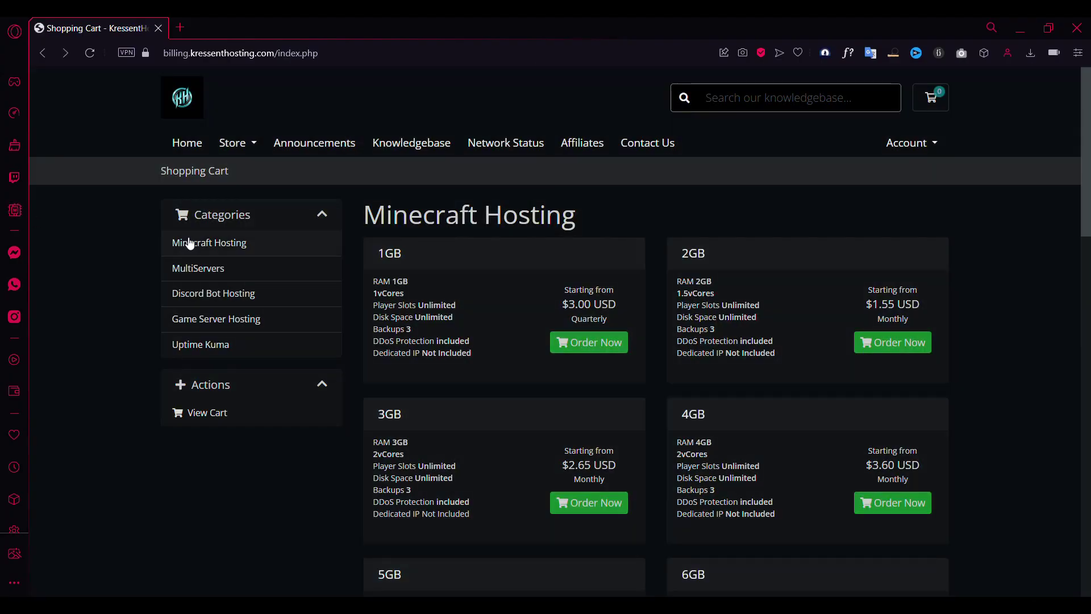
{"action": "left_click", "coordinate": [215, 271]}
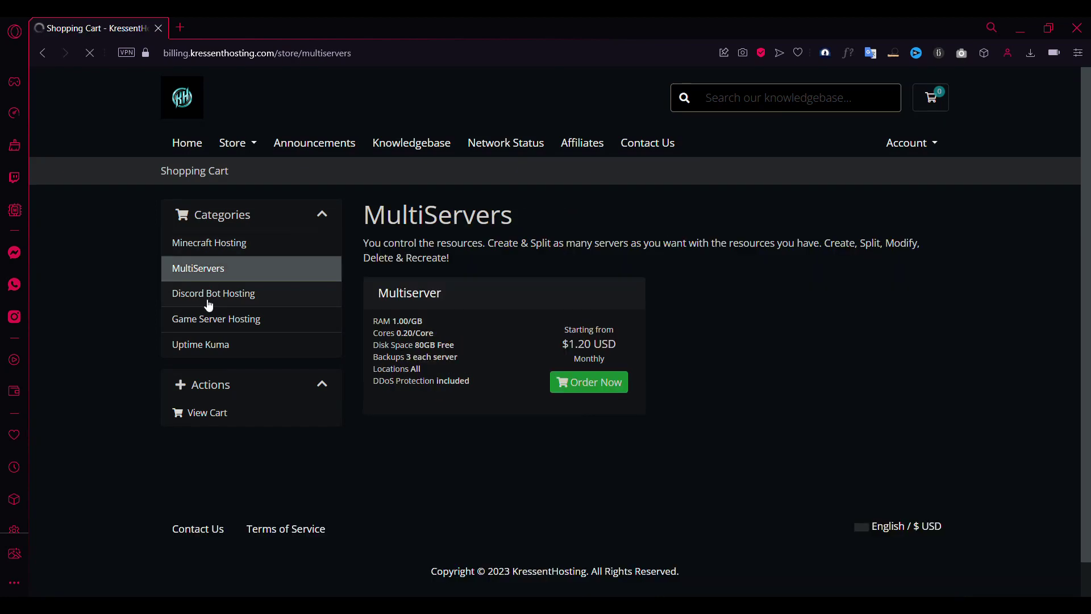
{"action": "left_click", "coordinate": [212, 298]}
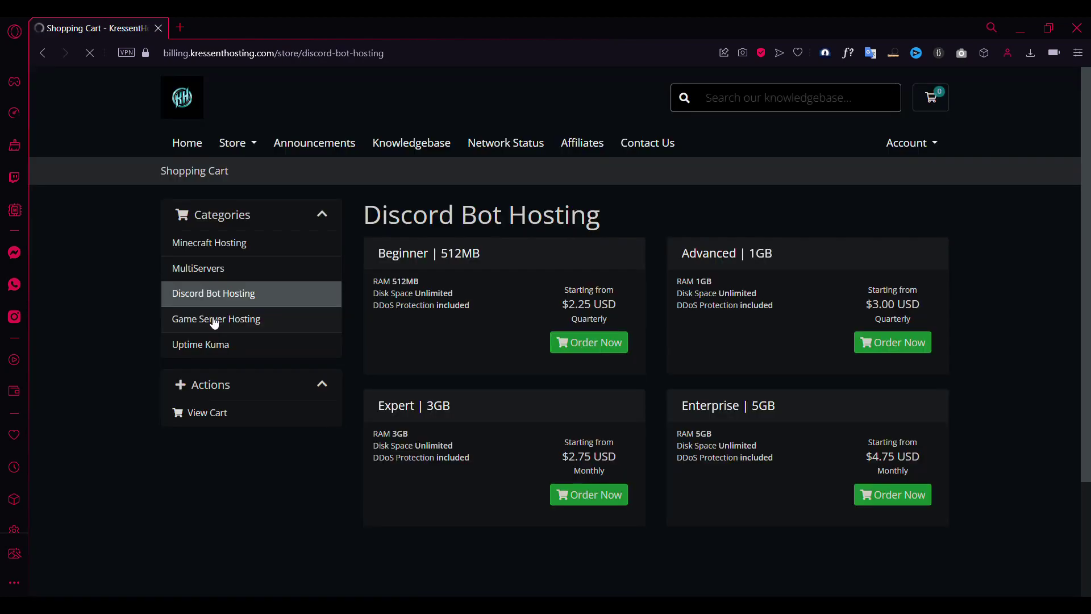
{"action": "left_click", "coordinate": [212, 318]}
{"action": "left_click", "coordinate": [214, 350]}
Order the 3GB Minecraft Hosting plan and review the $2.12 cart with its 20% recurring discount
{"action": "left_click", "coordinate": [572, 503]}
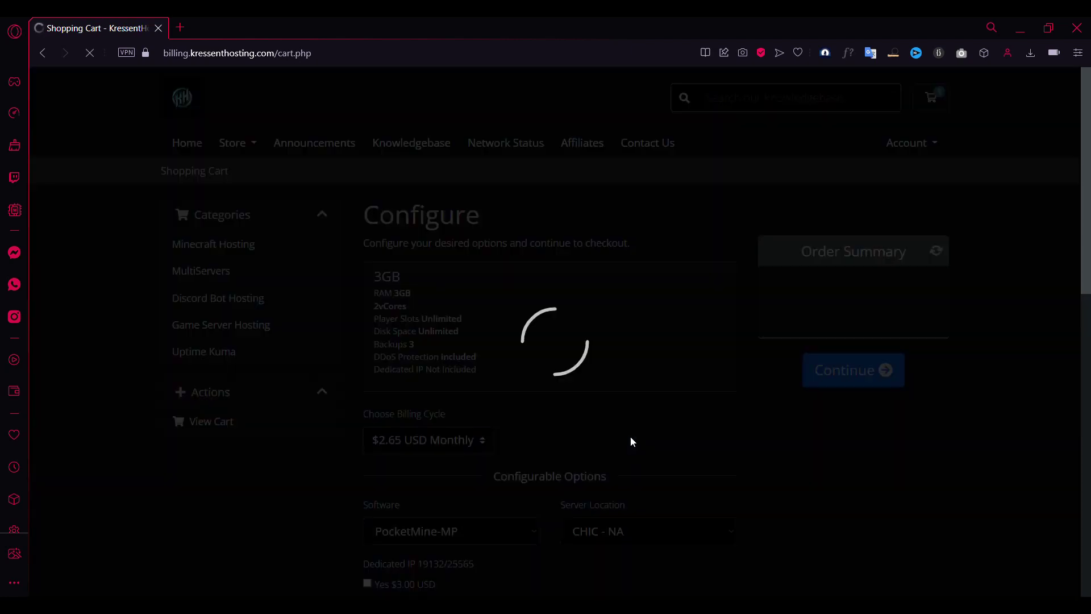
{"action": "left_click", "coordinate": [852, 468]}
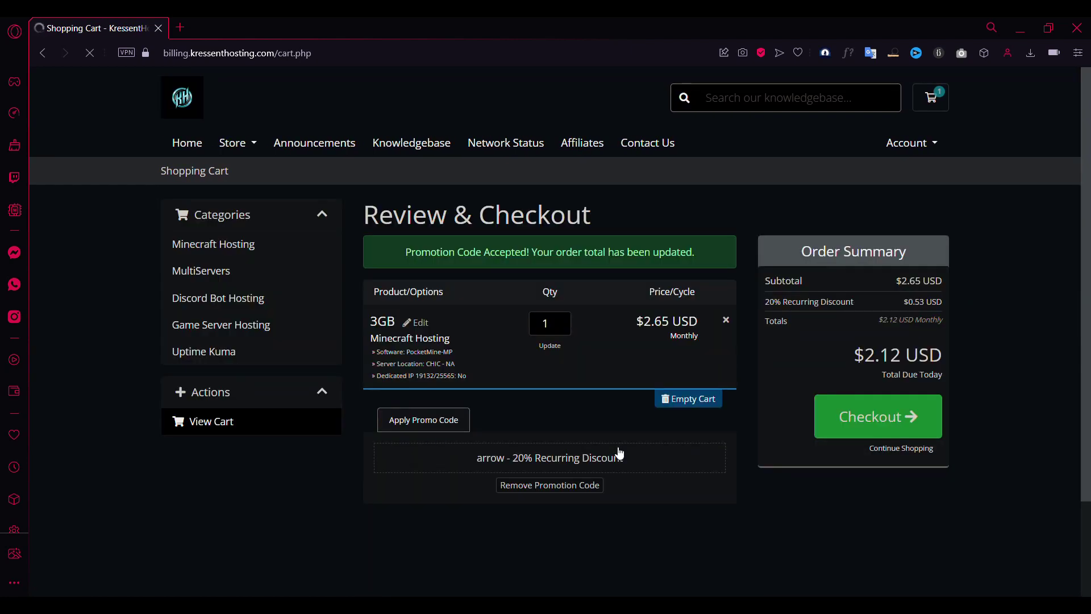
{"action": "triple_click", "coordinate": [886, 302]}
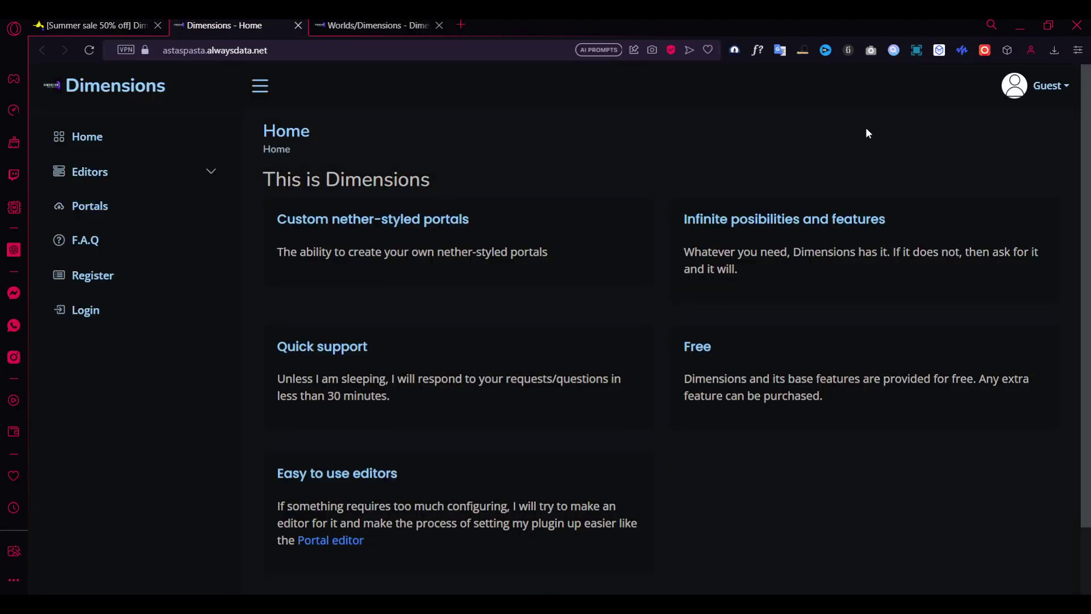
Open the Portal editor from the Editors list and toggle the portal's enabled setting
{"action": "left_click", "coordinate": [110, 171]}
{"action": "left_click", "coordinate": [112, 207]}
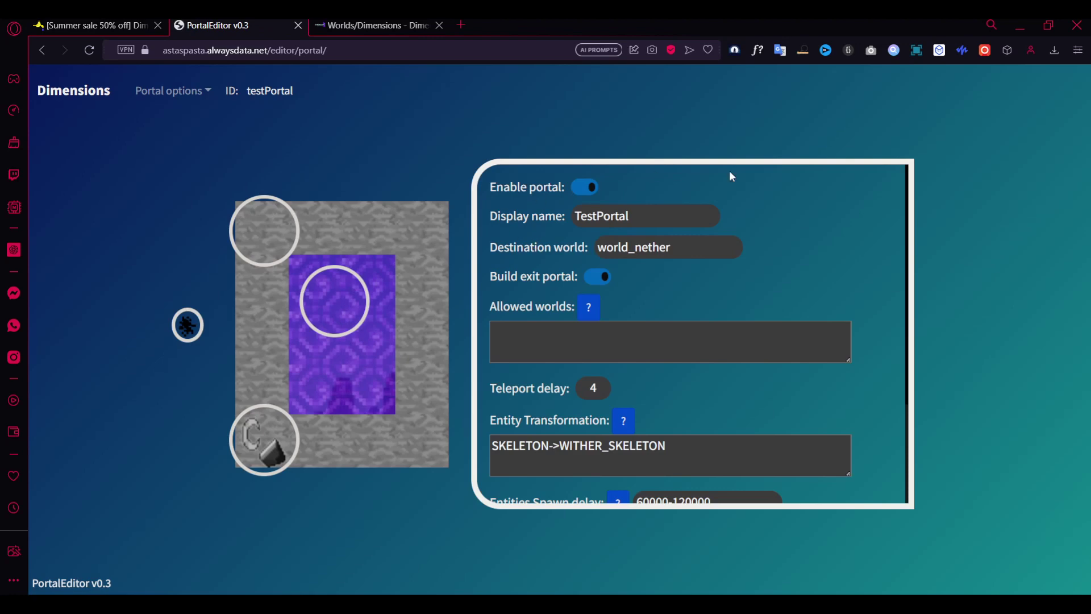
{"action": "scroll", "coordinate": [691, 275], "scroll_direction": "down", "scroll_amount": 1}
{"action": "scroll", "coordinate": [691, 275], "scroll_direction": "up", "scroll_amount": 1}
{"action": "left_click", "coordinate": [586, 190]}
Rename the portal's display name to WoolPortal and change its destination world from world_nether to world
{"action": "key", "text": "Tab"}
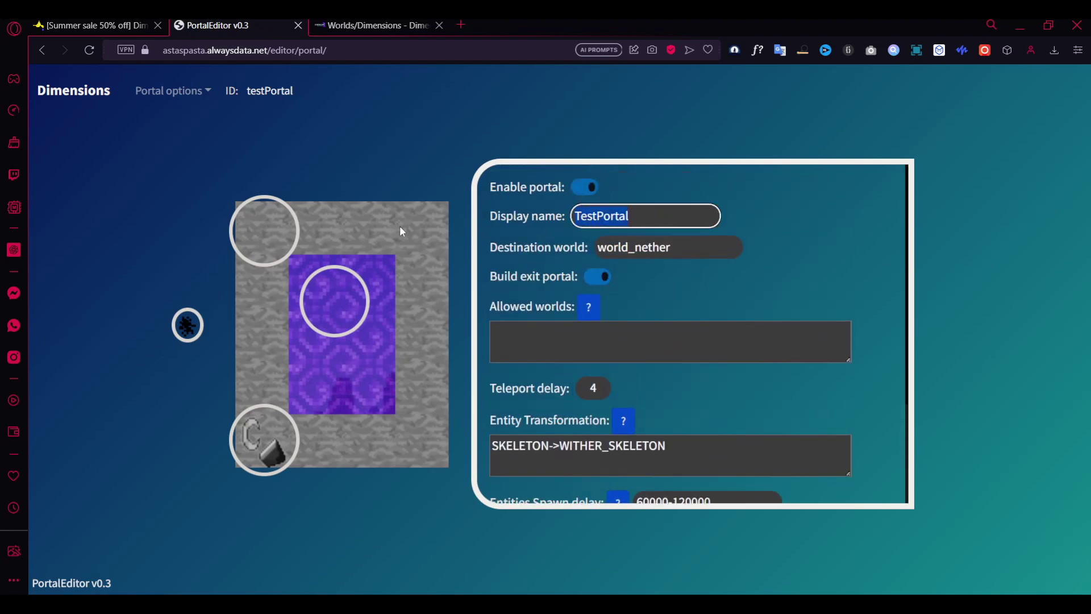
{"action": "key", "text": "BackSpace"}
{"action": "type", "text": "WoolPortal"}
{"action": "key", "text": "Tab"}
{"action": "key", "text": "BackSpace"}
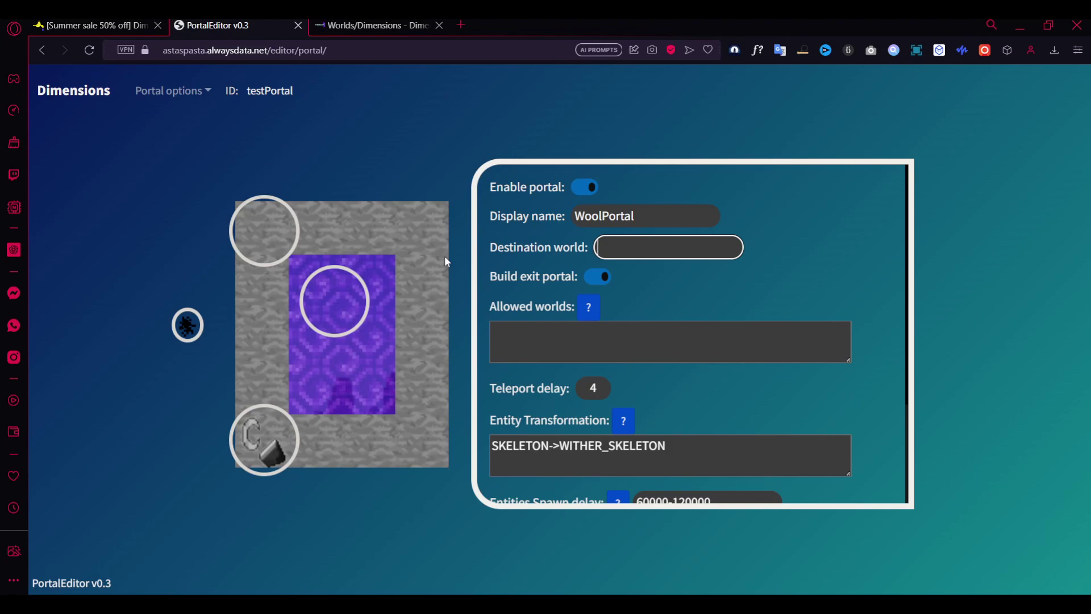
{"action": "type", "text": "world"}
{"action": "left_click", "coordinate": [795, 273]}
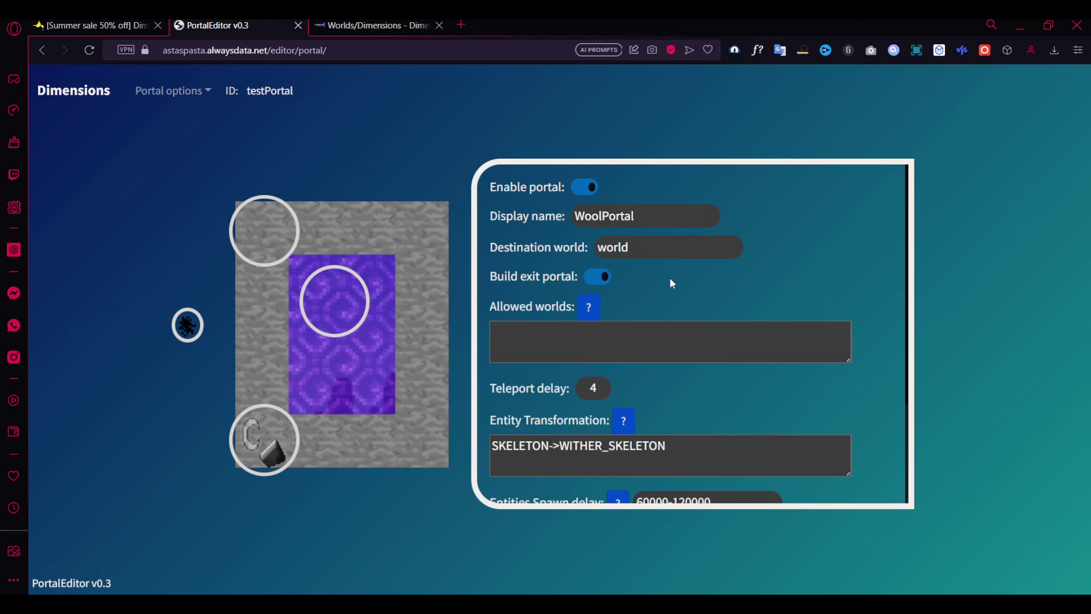
{"action": "left_click_drag", "start_coordinate": [628, 248], "coordinate": [575, 245]}
Check the exit-portal option, leaving it on, and read the Allowed worlds help
{"action": "left_click", "coordinate": [644, 290]}
{"action": "left_click", "coordinate": [536, 362]}
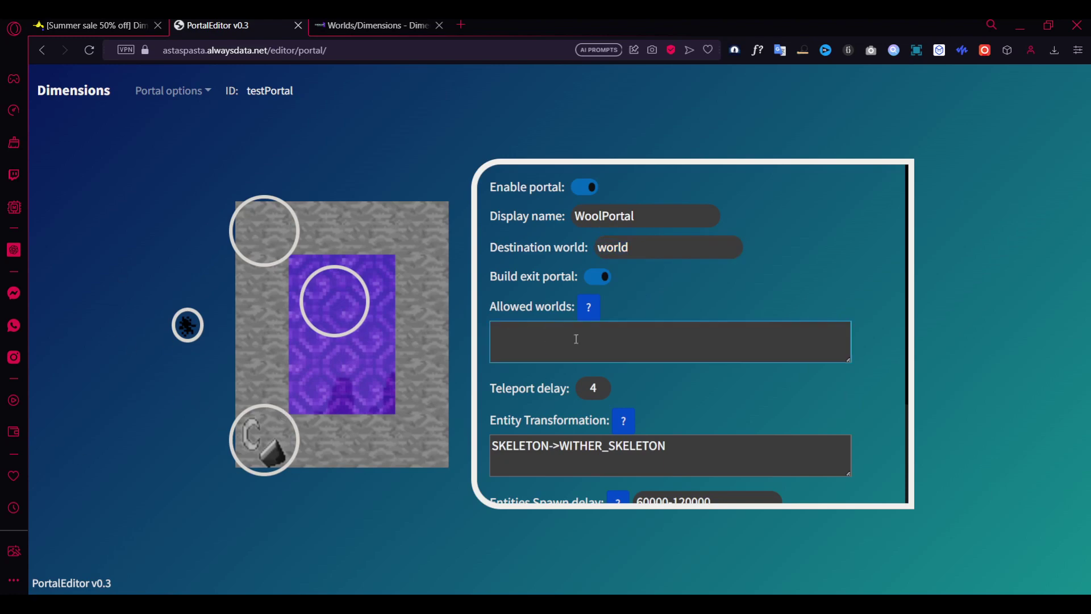
{"action": "left_click", "coordinate": [629, 247]}
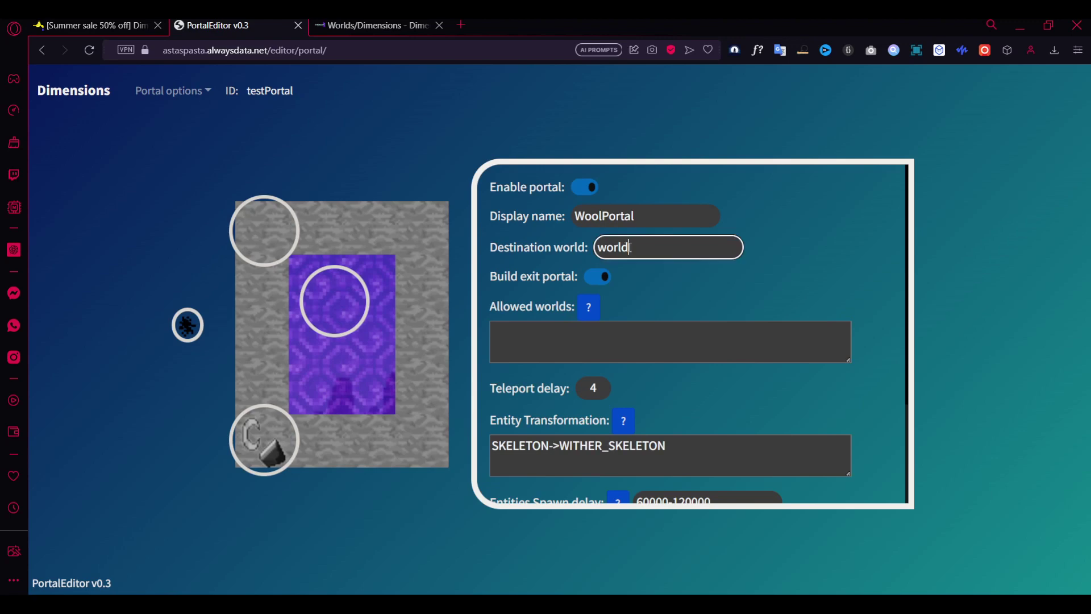
{"action": "left_click", "coordinate": [645, 272]}
{"action": "left_click", "coordinate": [603, 278]}
{"action": "left_click", "coordinate": [605, 281]}
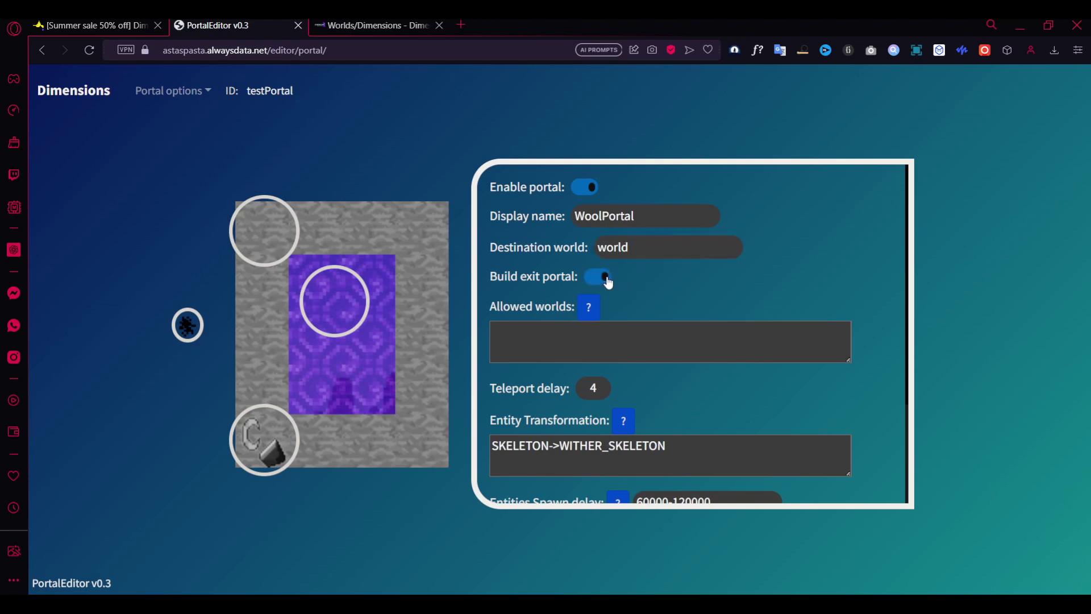
{"action": "left_click", "coordinate": [591, 307]}
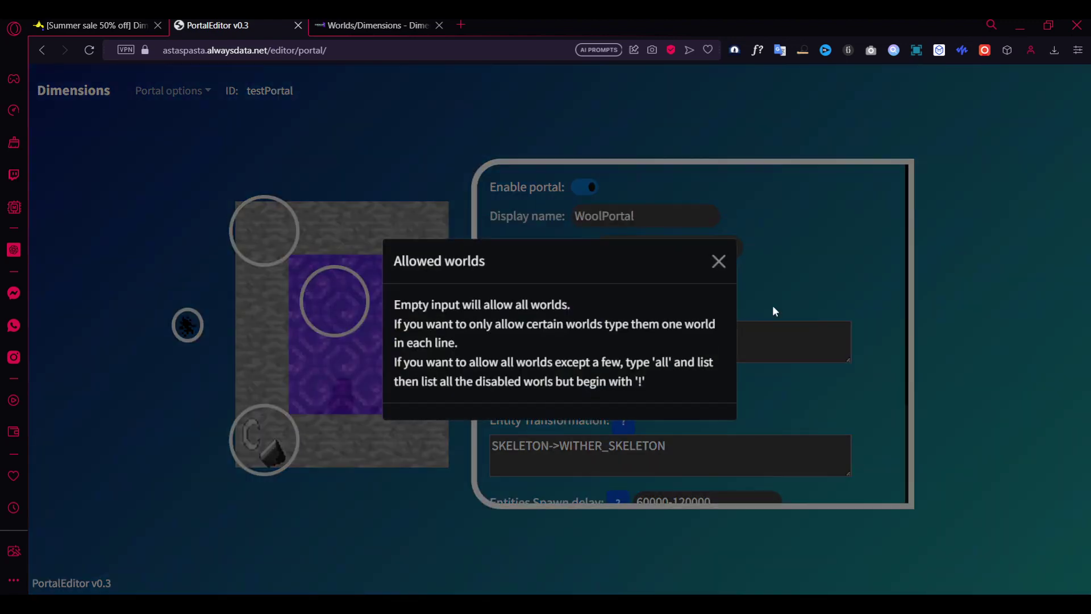
{"action": "left_click", "coordinate": [773, 306]}
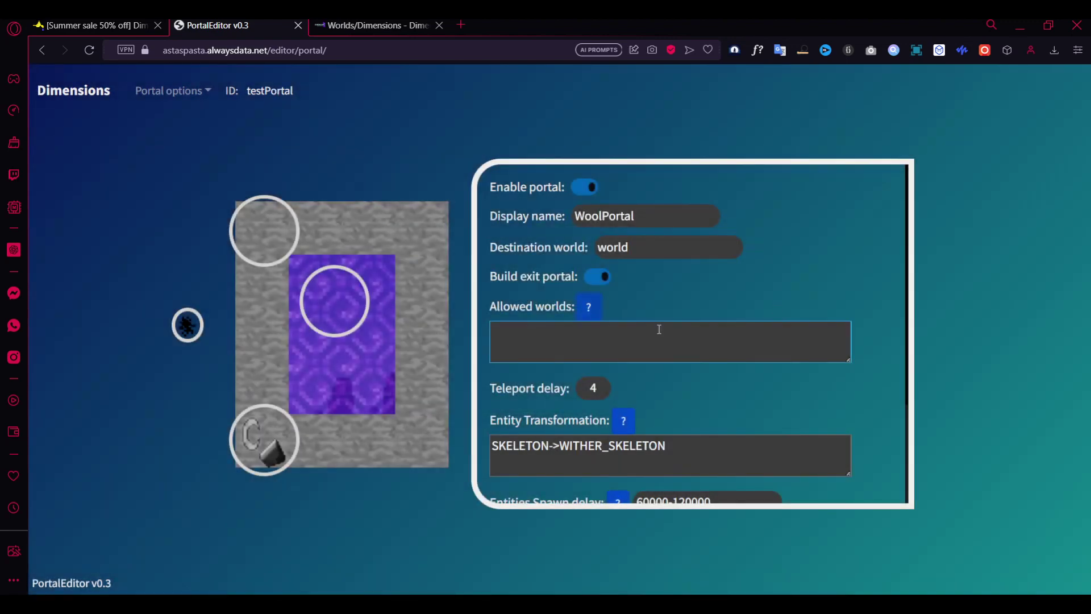
Set Allowed worlds to 'all', replacing the typed !world_nether entry
{"action": "left_click", "coordinate": [659, 329]}
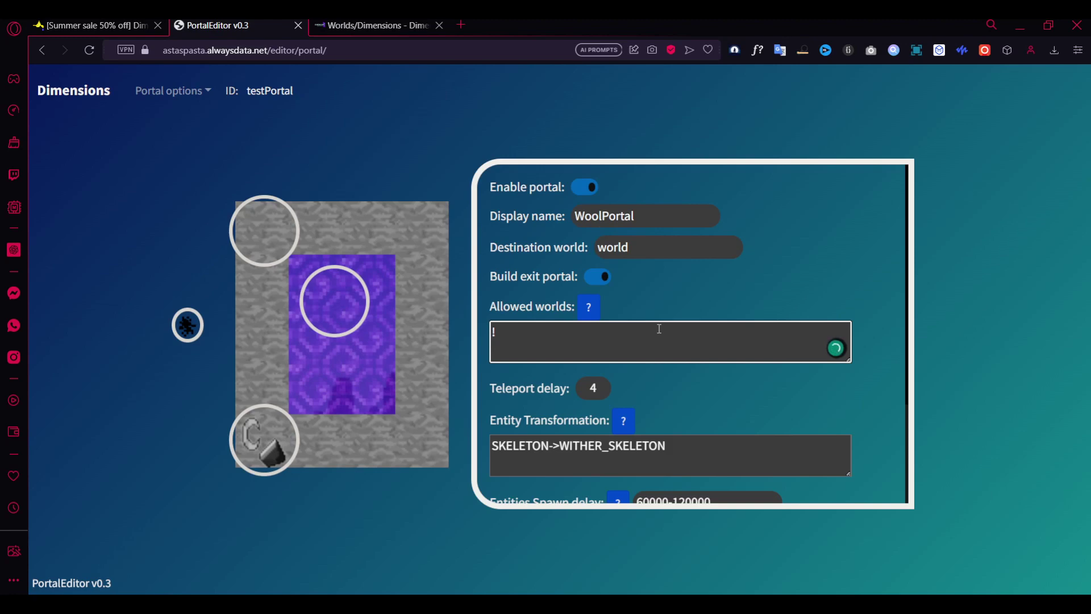
{"action": "type", "text": "!world_nether"}
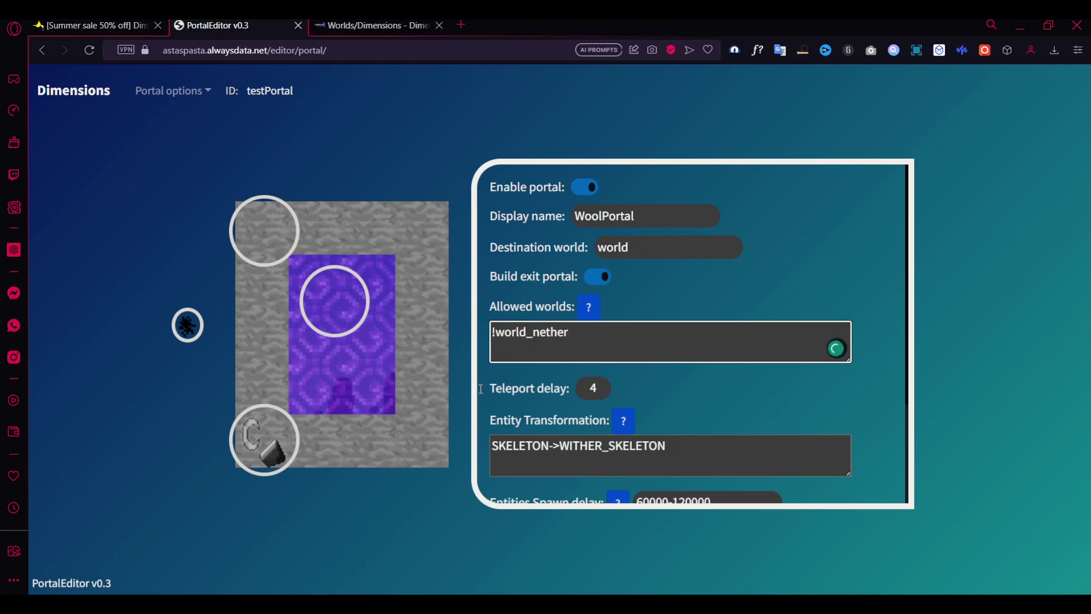
{"action": "left_click", "coordinate": [533, 339]}
{"action": "key", "text": "ctrl+a"}
{"action": "type", "text": "all"}
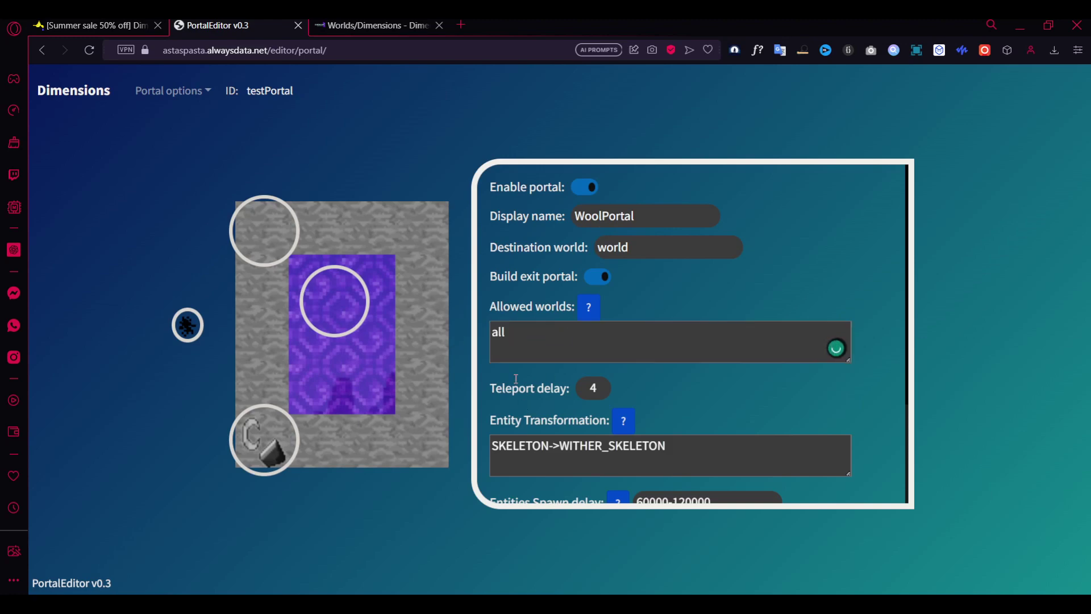
Change the teleport delay from 4 to 1
{"action": "left_click", "coordinate": [608, 387]}
{"action": "key", "text": "BackSpace"}
{"action": "type", "text": "1"}
{"action": "left_click", "coordinate": [724, 387]}
Check the Entity Transformation help, then add SPIDER;30 after SKELETON;30 in the Entities Spawn list
{"action": "scroll", "coordinate": [724, 387], "scroll_direction": "down", "scroll_amount": 2}
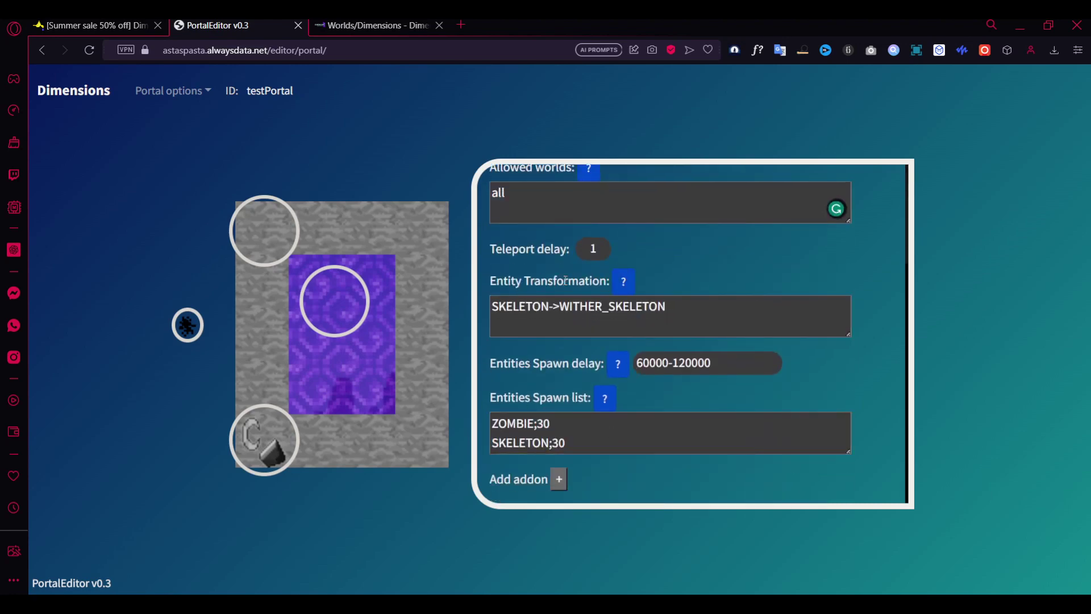
{"action": "left_click", "coordinate": [623, 281]}
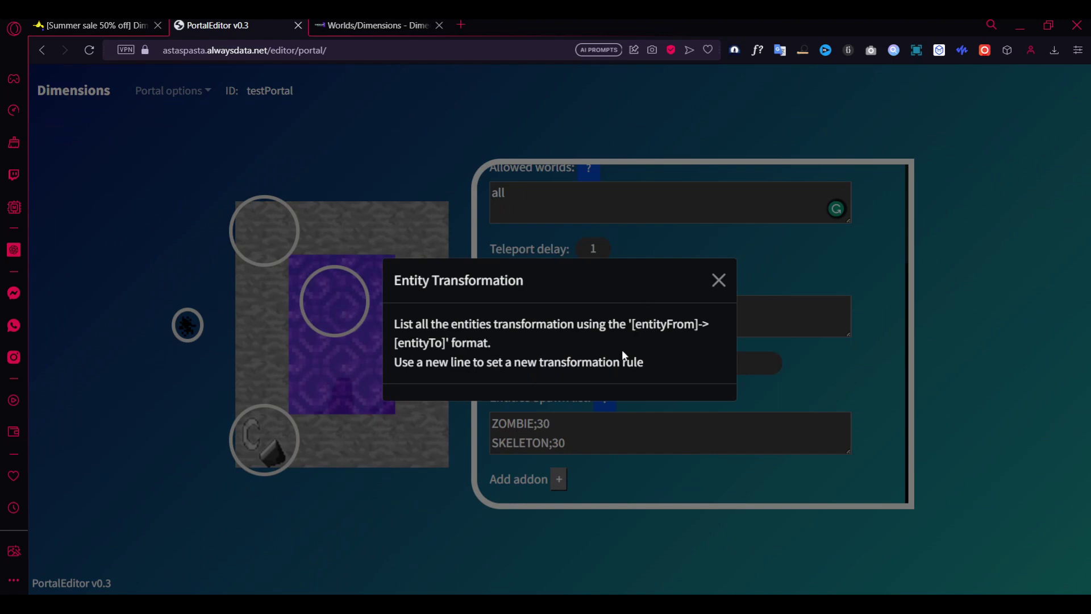
{"action": "left_click", "coordinate": [919, 342]}
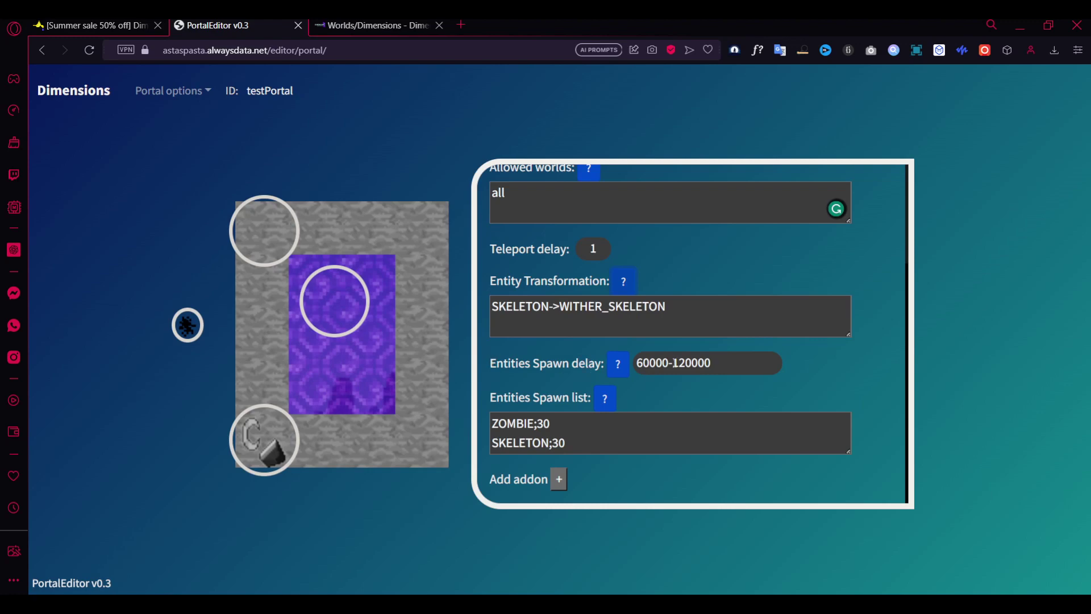
{"action": "left_click_drag", "start_coordinate": [710, 362], "coordinate": [588, 377]}
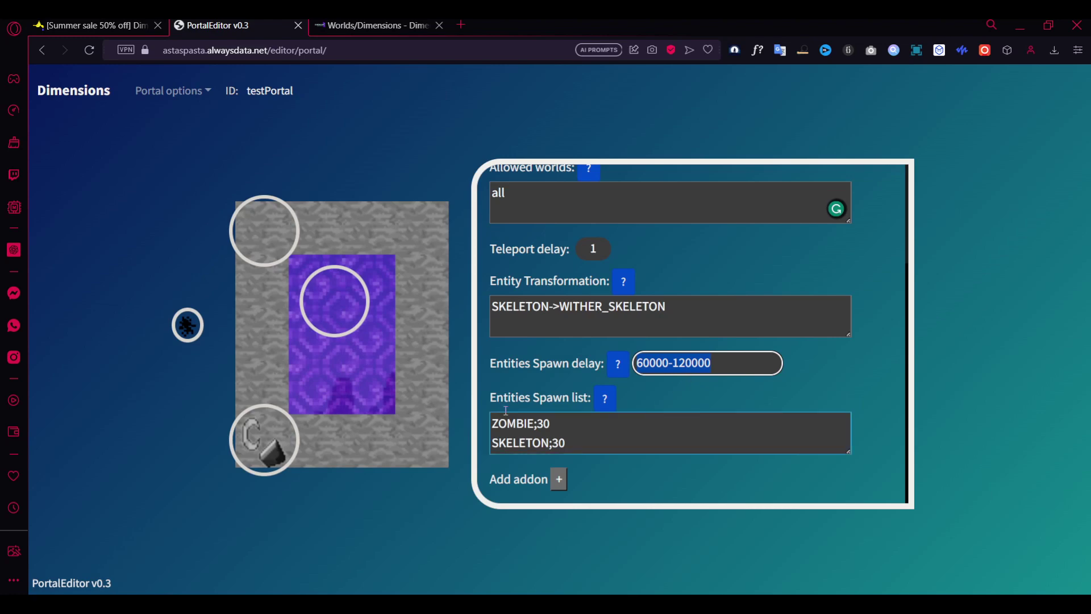
{"action": "left_click", "coordinate": [596, 443]}
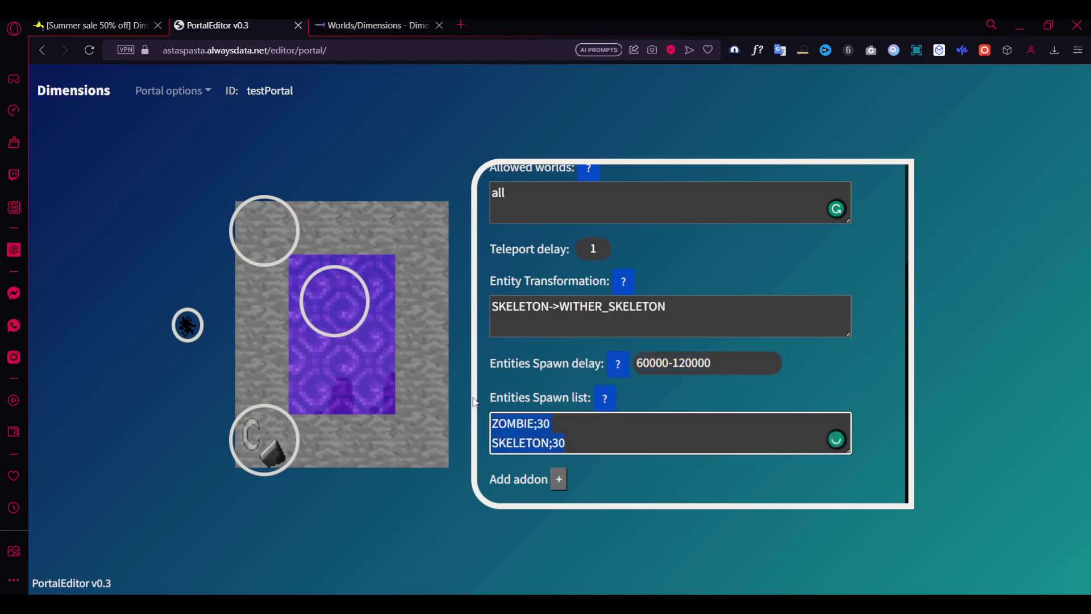
{"action": "key", "text": "Return"}
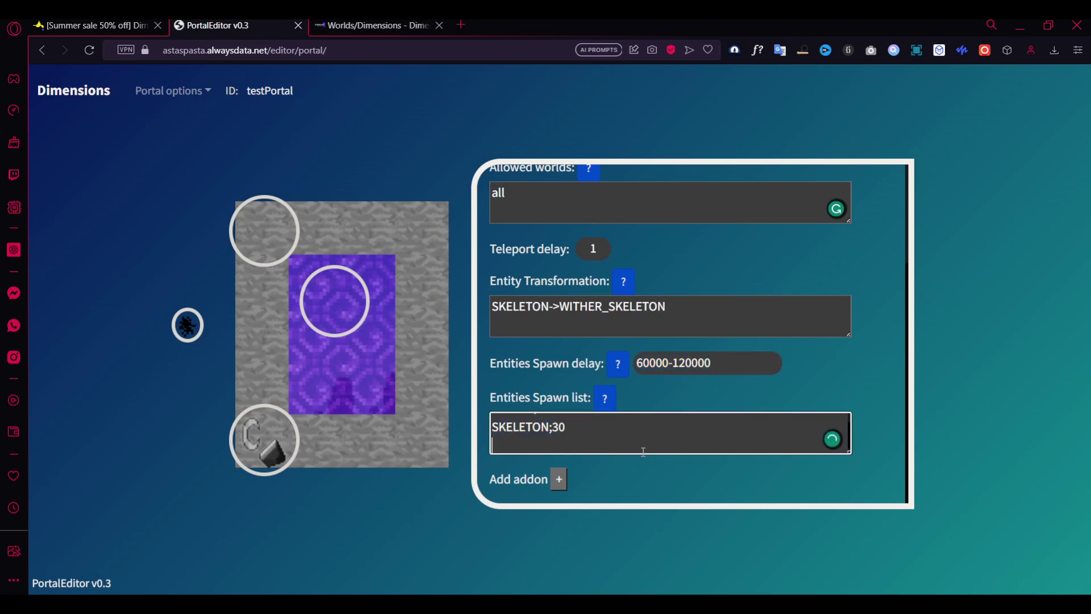
{"action": "type", "text": "SPIDER;30"}
Glance at the portal options, then add HubAddon from the available addons list
{"action": "scroll", "coordinate": [772, 380], "scroll_direction": "up", "scroll_amount": 3}
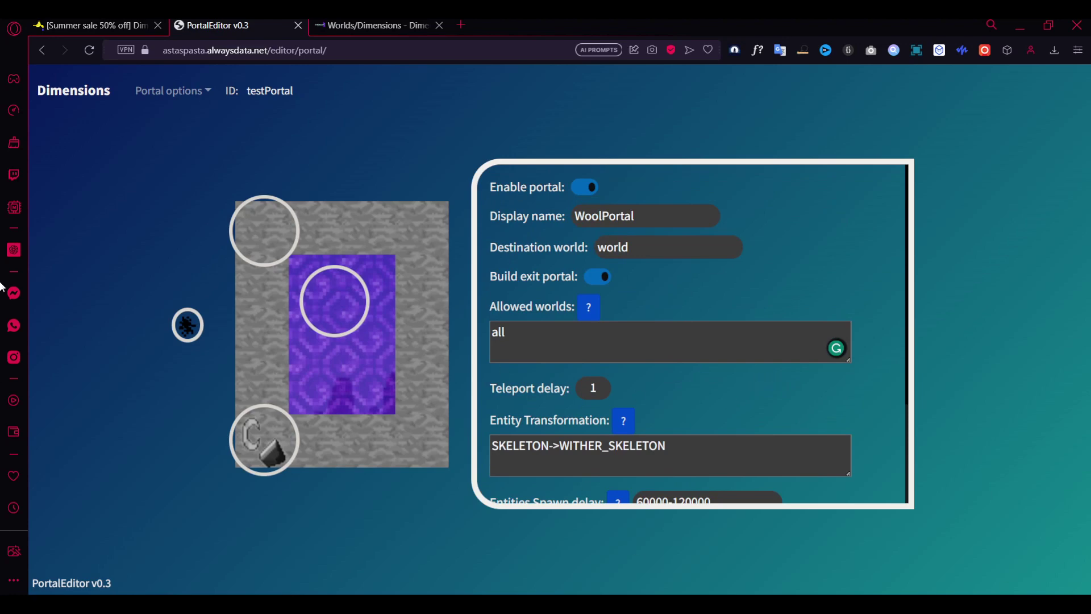
{"action": "left_click", "coordinate": [196, 93]}
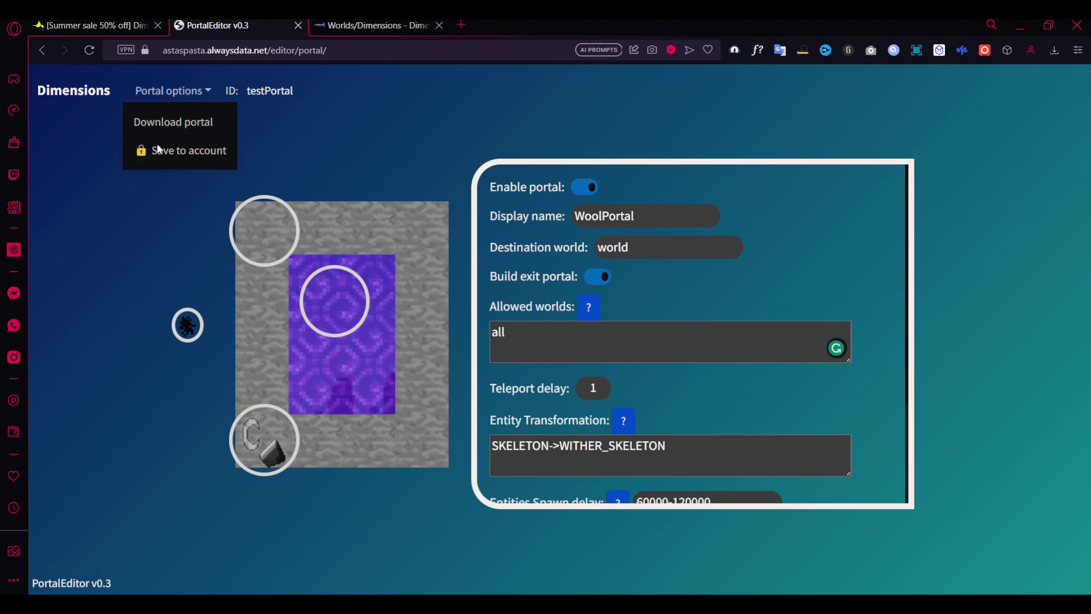
{"action": "left_click", "coordinate": [460, 158]}
{"action": "scroll", "coordinate": [591, 463], "scroll_direction": "down", "scroll_amount": 5}
{"action": "left_click", "coordinate": [551, 472]}
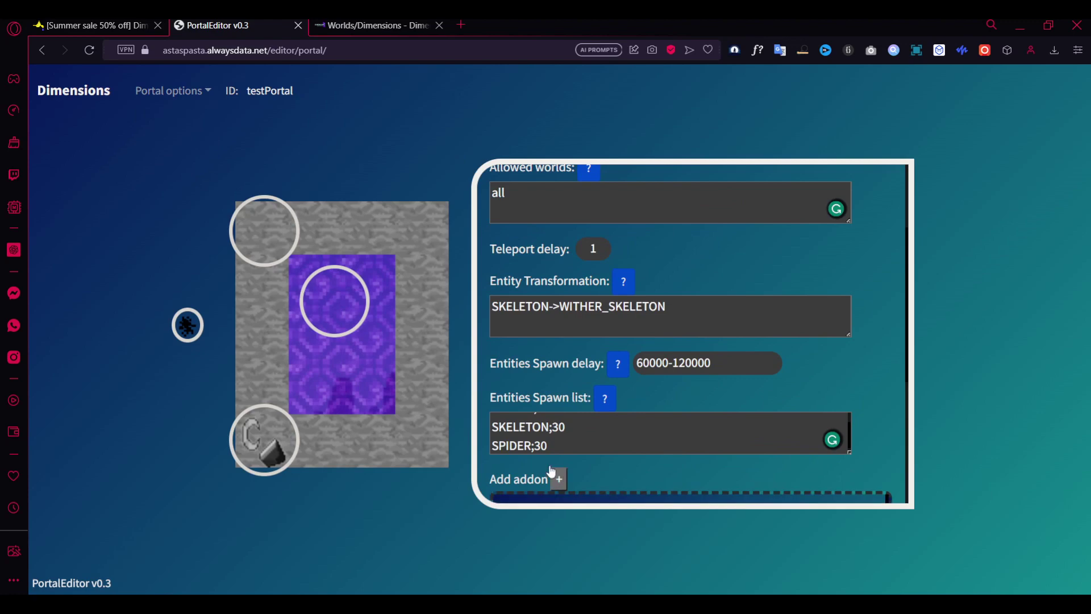
{"action": "scroll", "coordinate": [606, 428], "scroll_direction": "down", "scroll_amount": 5}
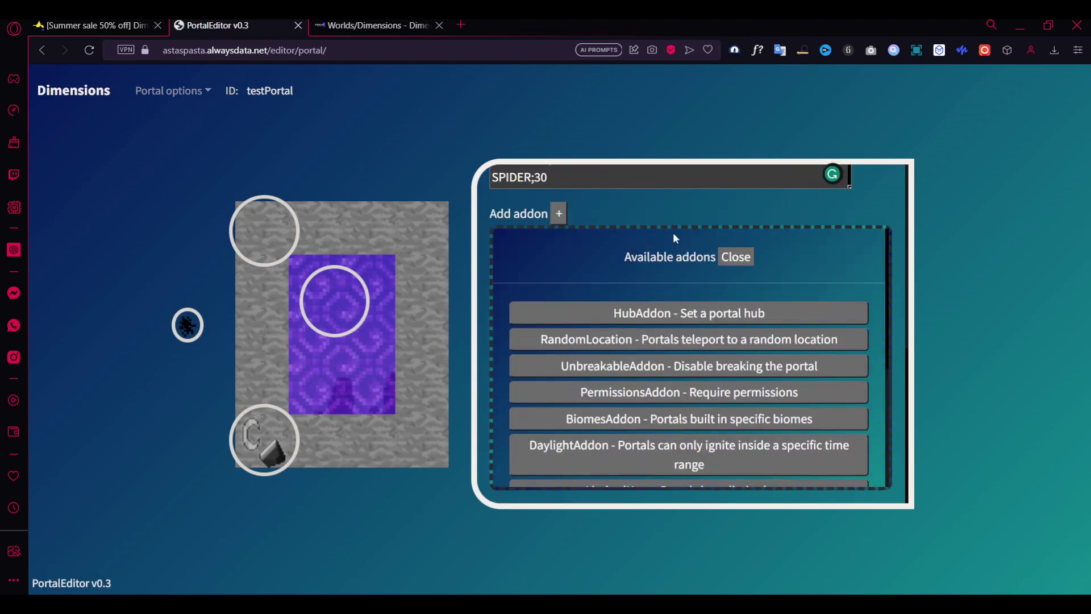
{"action": "scroll", "coordinate": [722, 355], "scroll_direction": "down", "scroll_amount": 3}
{"action": "scroll", "coordinate": [720, 378], "scroll_direction": "up", "scroll_amount": 3}
{"action": "left_click", "coordinate": [682, 315]}
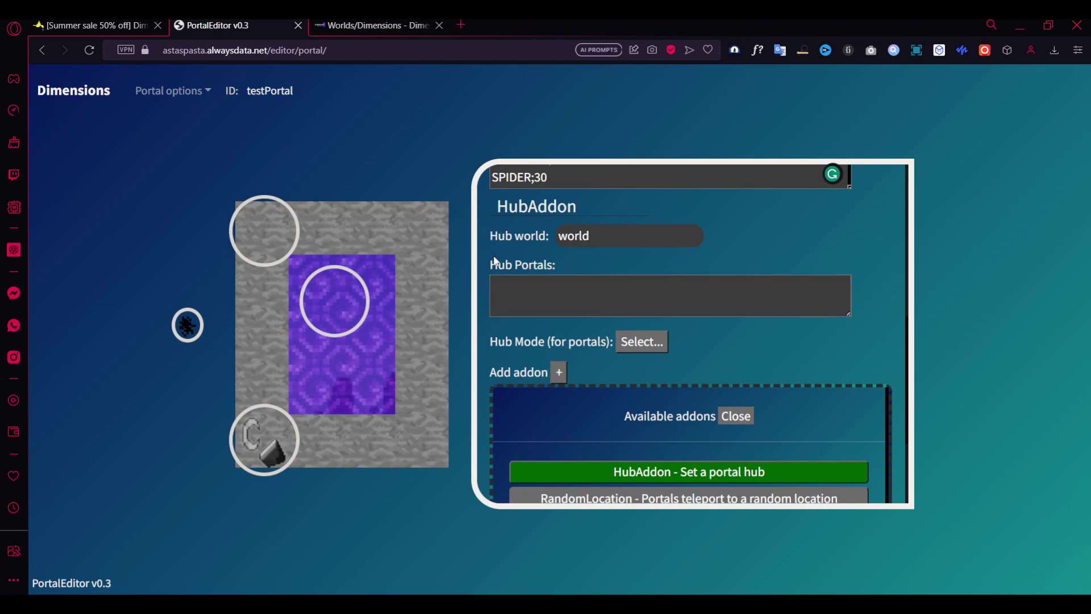
Close the addons list, check the Hub world value 'world', and reload the editor page
{"action": "scroll", "coordinate": [588, 373], "scroll_direction": "up", "scroll_amount": 5}
{"action": "scroll", "coordinate": [680, 385], "scroll_direction": "down", "scroll_amount": 3}
{"action": "scroll", "coordinate": [680, 386], "scroll_direction": "up", "scroll_amount": 3}
{"action": "left_click", "coordinate": [736, 416]}
{"action": "left_click", "coordinate": [603, 343]}
{"action": "scroll", "coordinate": [602, 343], "scroll_direction": "up", "scroll_amount": 10}
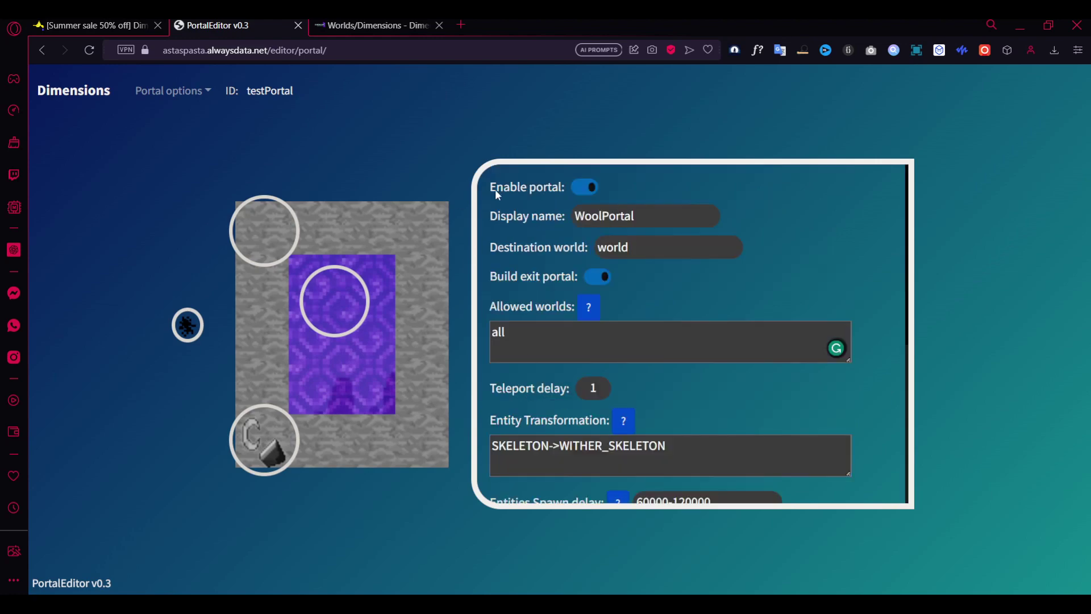
{"action": "left_click", "coordinate": [89, 50]}
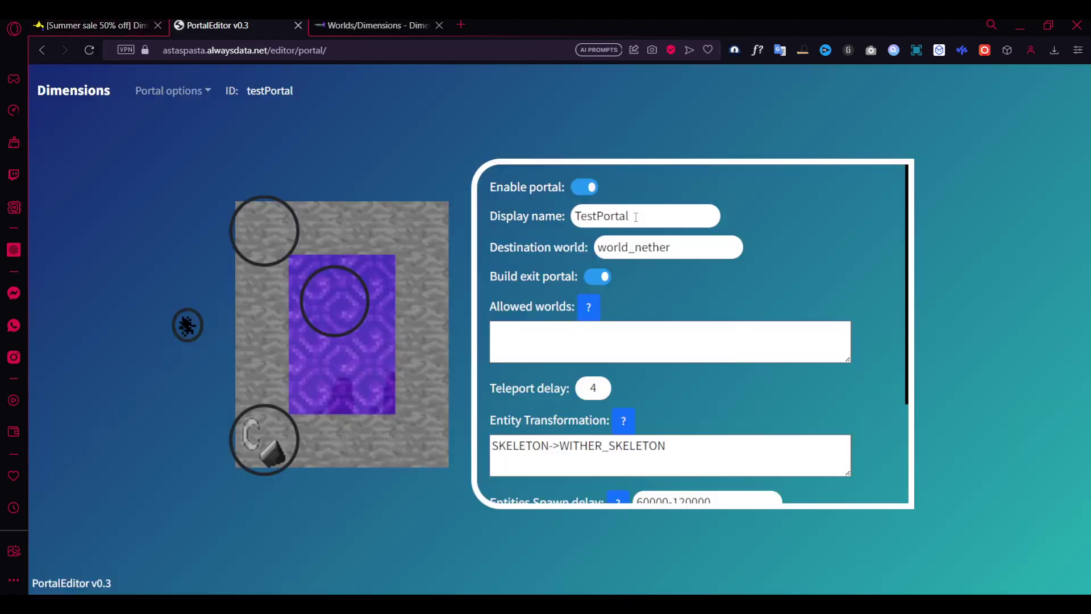
Rename TestPortal to Wool, trim the destination to world, and set Allowed worlds to all
{"action": "left_click_drag", "start_coordinate": [635, 217], "coordinate": [520, 220]}
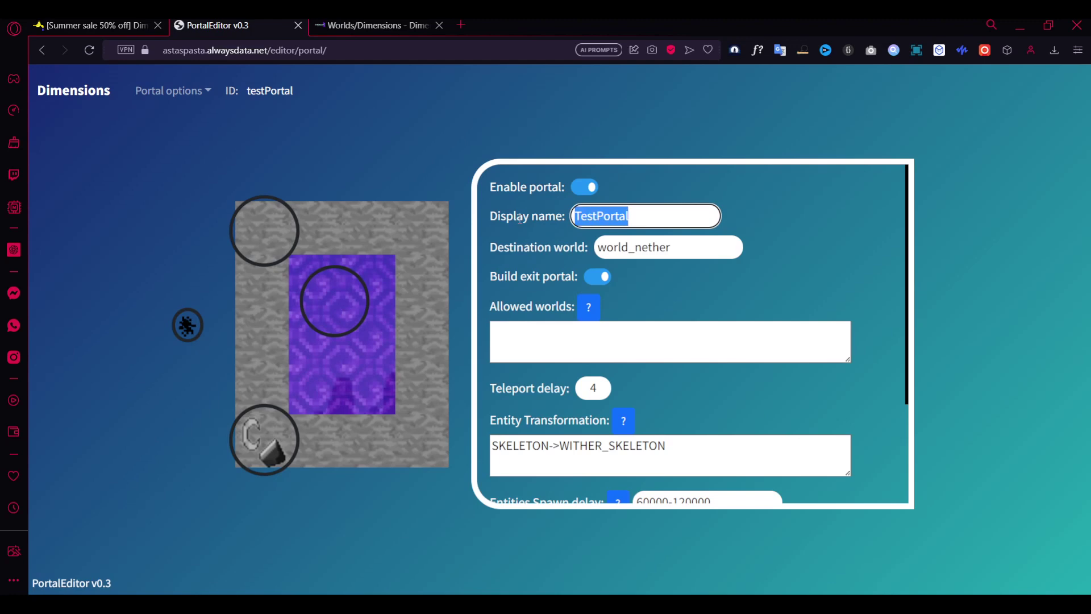
{"action": "type", "text": "Wool"}
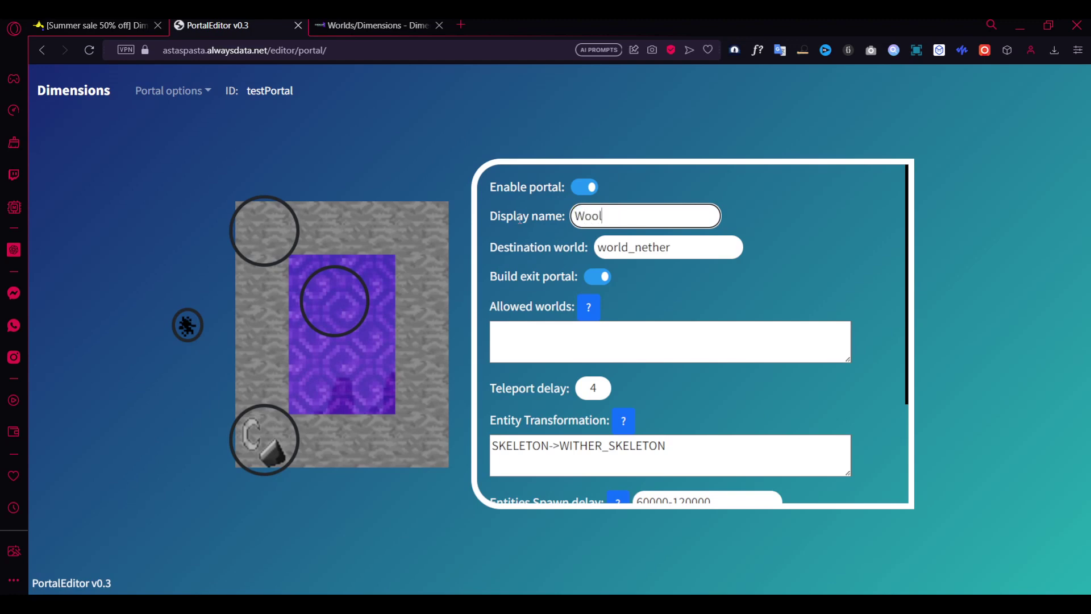
{"action": "key", "text": "Tab"}
{"action": "key", "text": "BackSpace"}
{"action": "key", "text": "BackSpace"}
{"action": "key", "text": "BackSpace"}
{"action": "key", "text": "BackSpace"}
{"action": "key", "text": "BackSpace"}
{"action": "key", "text": "BackSpace"}
{"action": "key", "text": "BackSpace"}
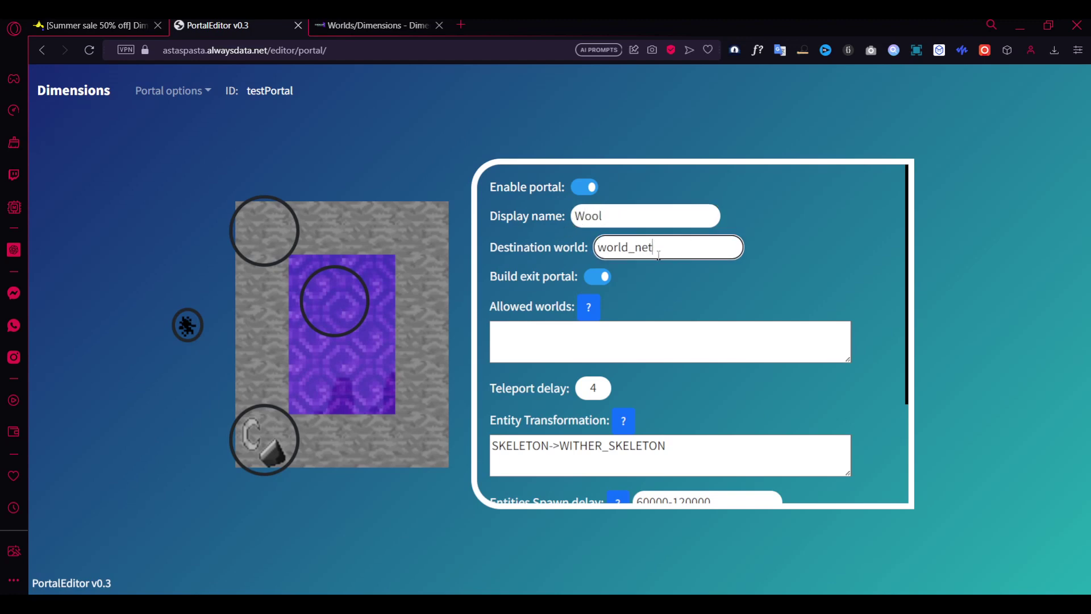
{"action": "left_click", "coordinate": [550, 333]}
{"action": "type", "text": "all"}
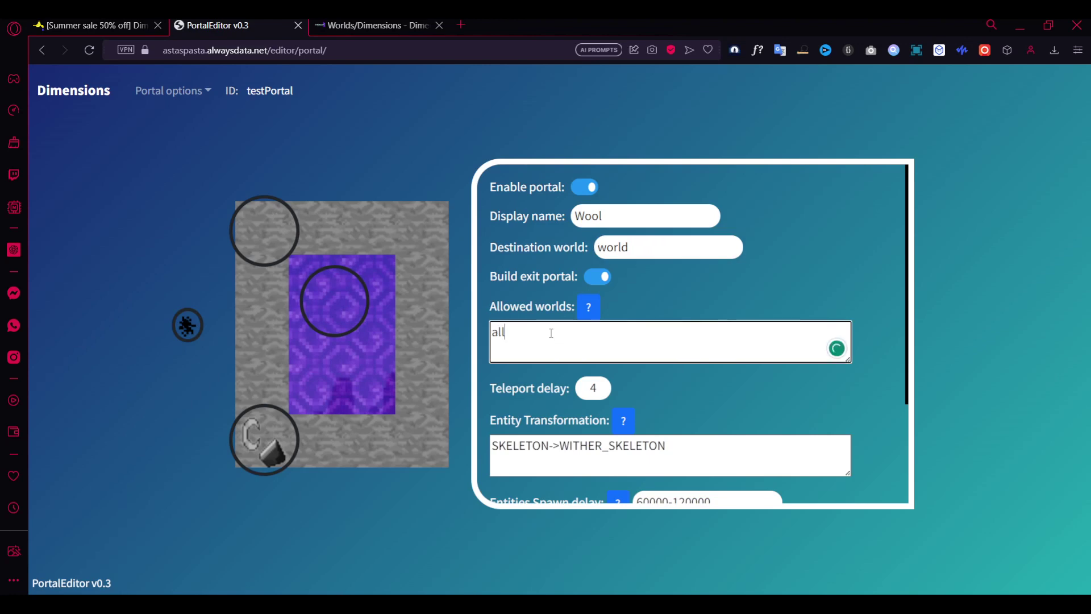
{"action": "scroll", "coordinate": [553, 333], "scroll_direction": "down", "scroll_amount": 2}
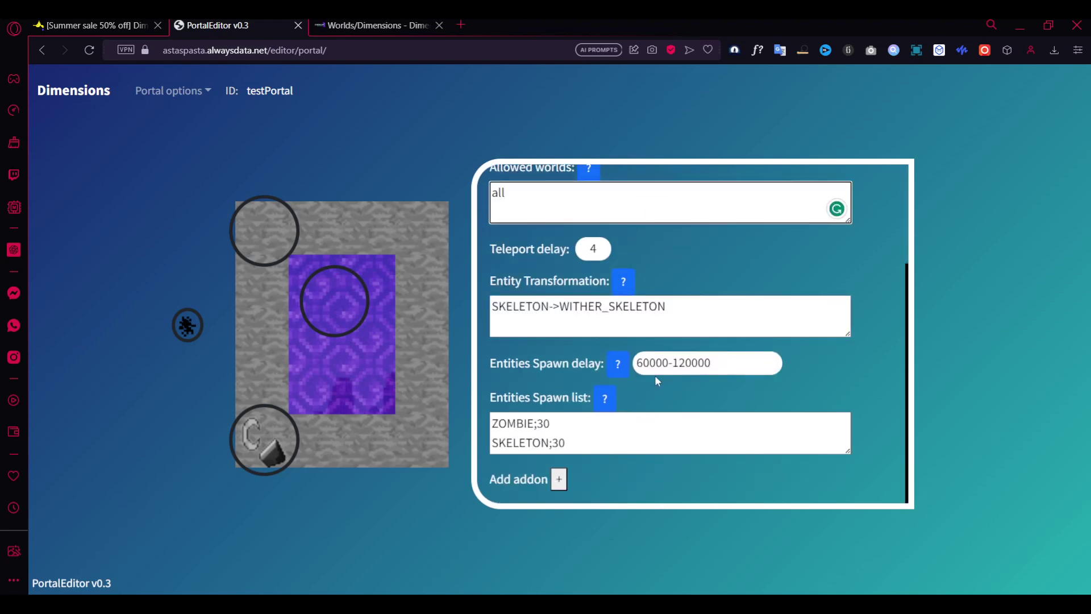
{"action": "scroll", "coordinate": [602, 297], "scroll_direction": "up", "scroll_amount": 3}
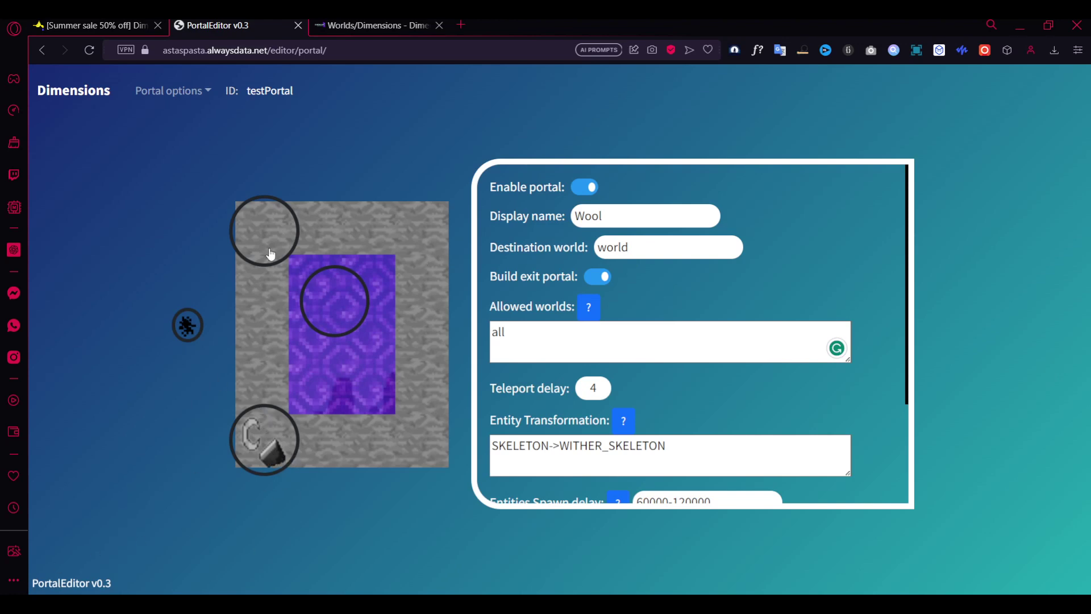
{"action": "left_click", "coordinate": [263, 229]}
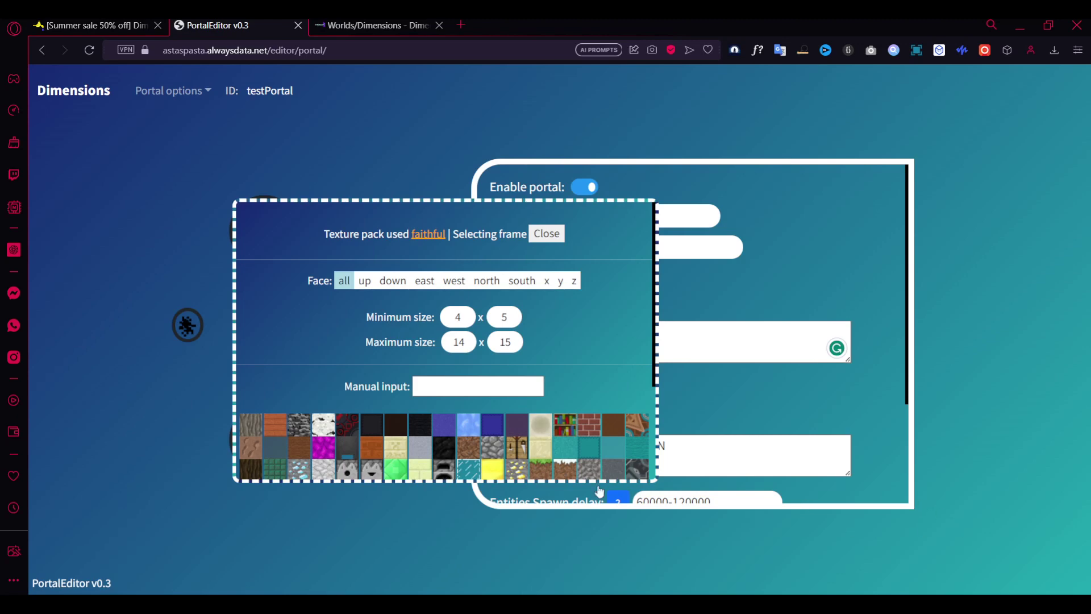
Make the portal frame blue ice and browse the inside-block texture choices
{"action": "left_click", "coordinate": [179, 365]}
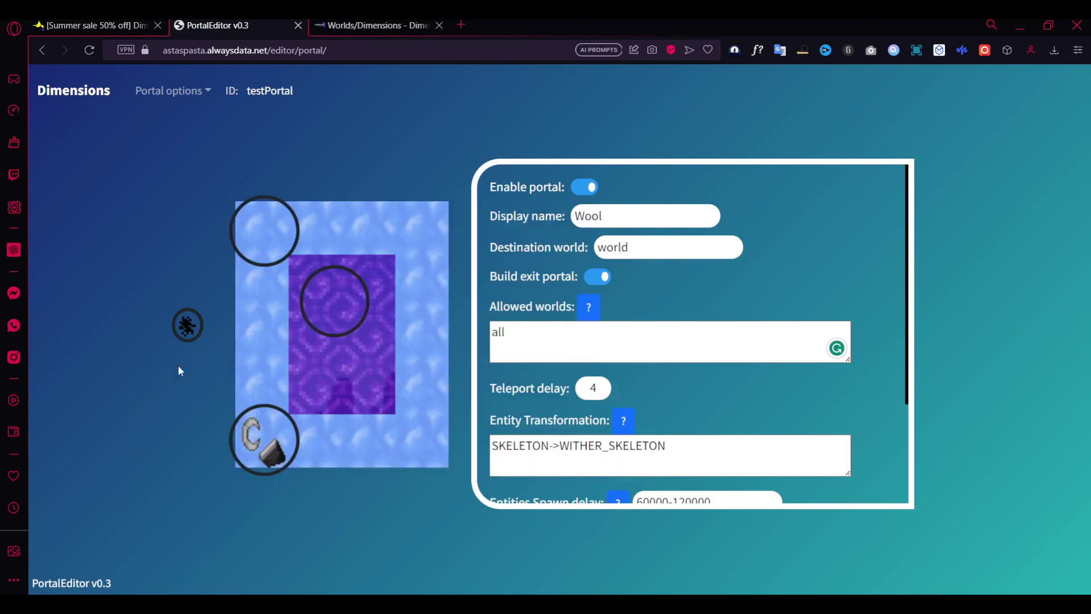
{"action": "left_click", "coordinate": [352, 312]}
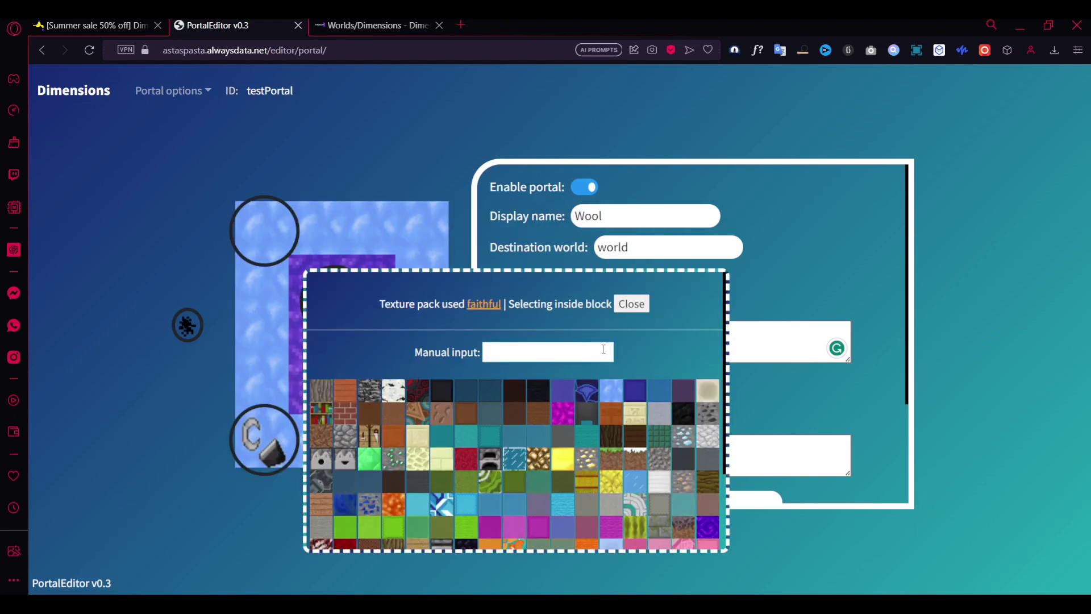
{"action": "scroll", "coordinate": [578, 500], "scroll_direction": "down", "scroll_amount": 2}
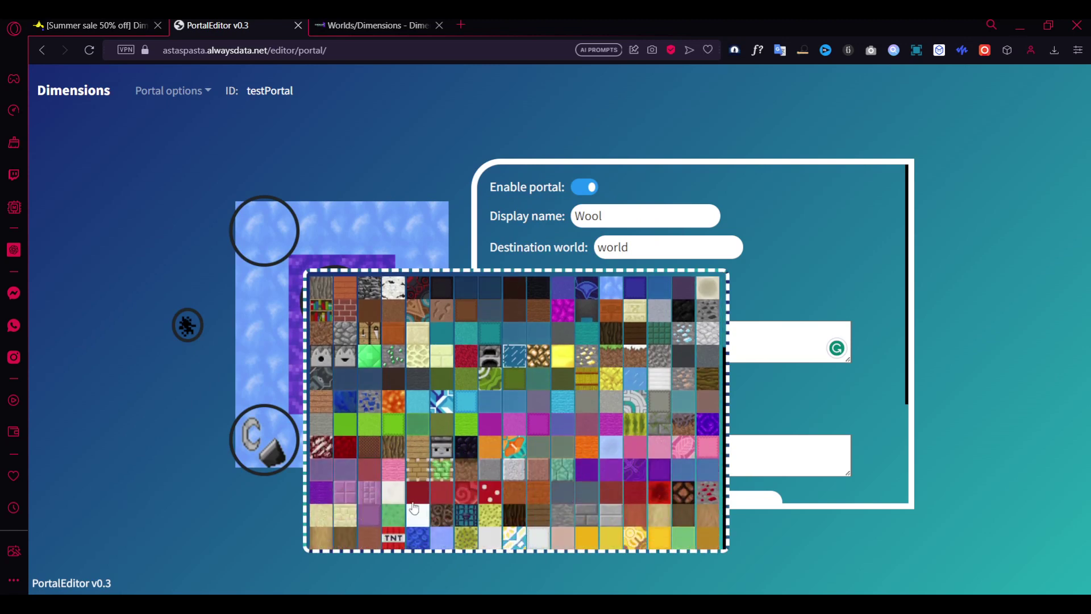
{"action": "scroll", "coordinate": [470, 409], "scroll_direction": "up", "scroll_amount": 2}
Enter RED_STAIN_GLASS by name as the portal's inside-block texture
{"action": "left_click", "coordinate": [502, 357]}
{"action": "type", "text": "GLASS"}
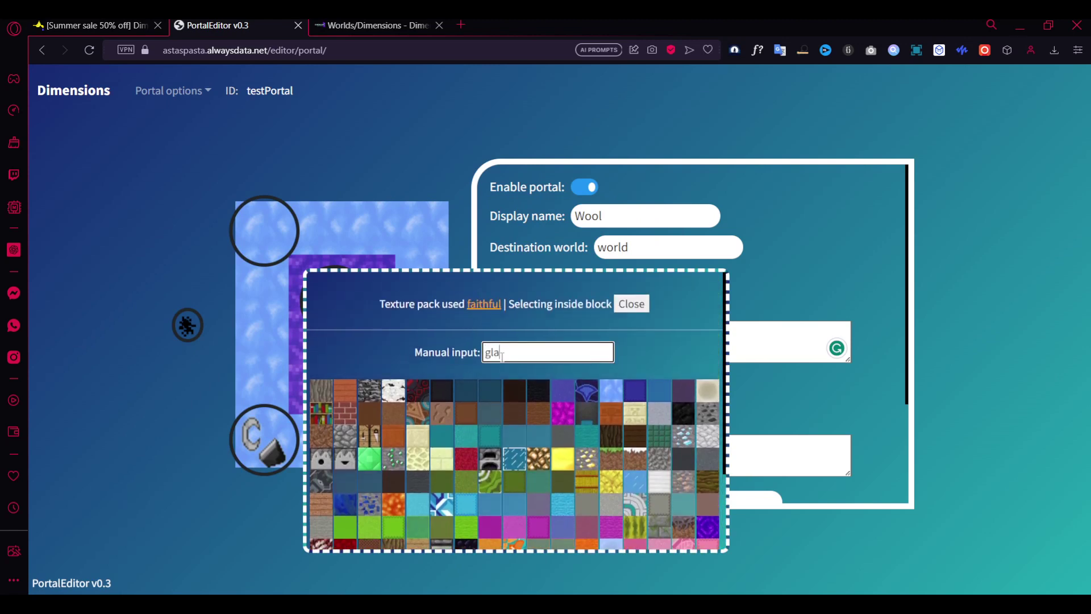
{"action": "key", "text": "BackSpace"}
{"action": "key", "text": "BackSpace"}
{"action": "key", "text": "BackSpace"}
{"action": "key", "text": "BackSpace"}
{"action": "key", "text": "BackSpace"}
{"action": "type", "text": "red_stain"}
{"action": "key", "text": "Tab"}
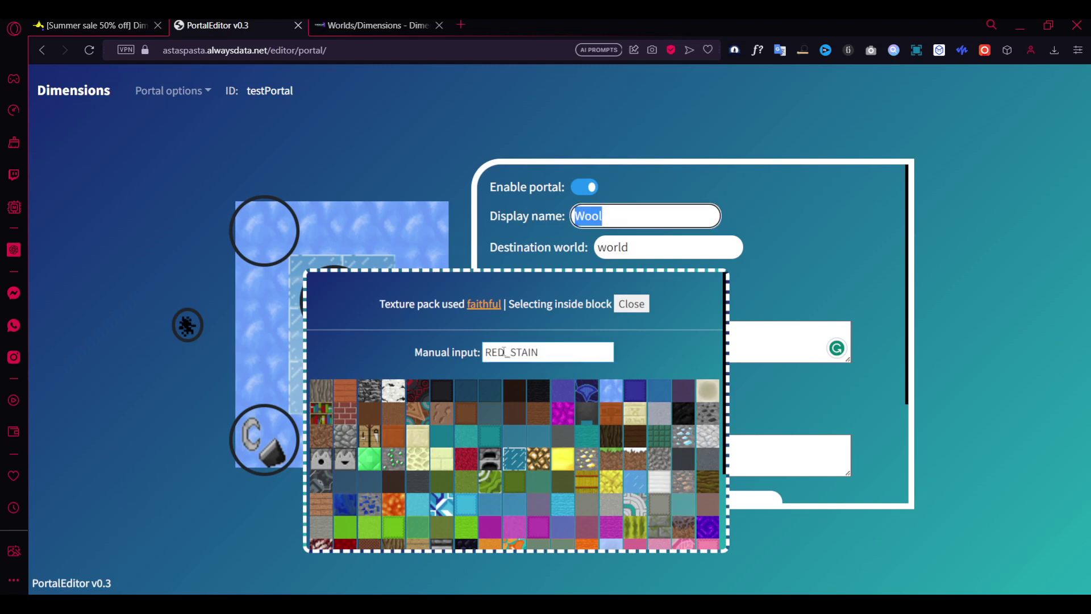
{"action": "left_click", "coordinate": [547, 352]}
{"action": "type", "text": "_"}
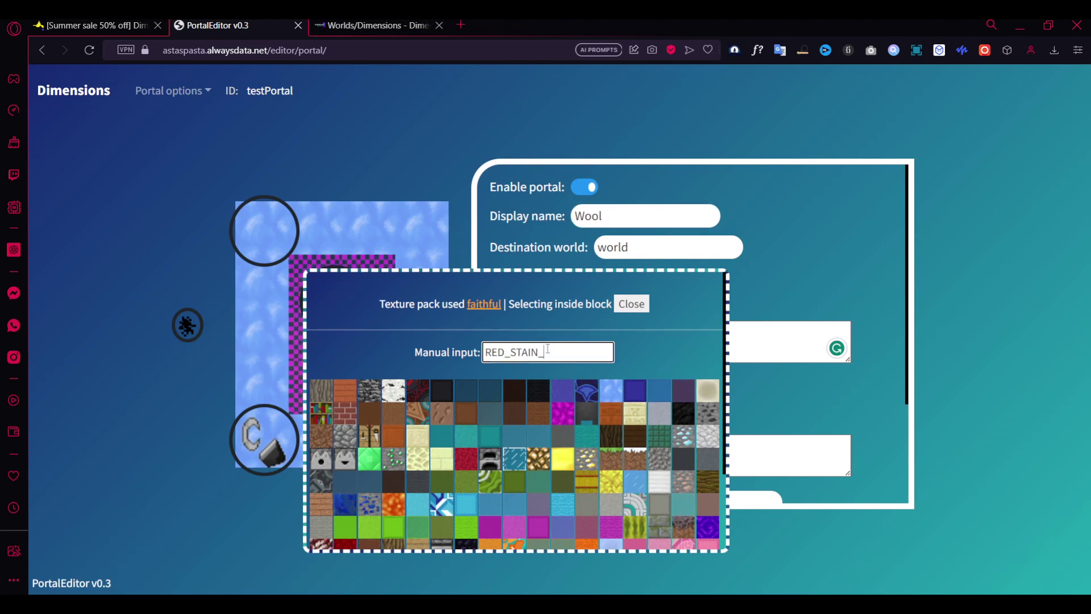
{"action": "type", "text": "gl"}
{"action": "key", "text": "Tab"}
{"action": "left_click", "coordinate": [570, 352]}
{"action": "type", "text": "ass"}
{"action": "key", "text": "Return"}
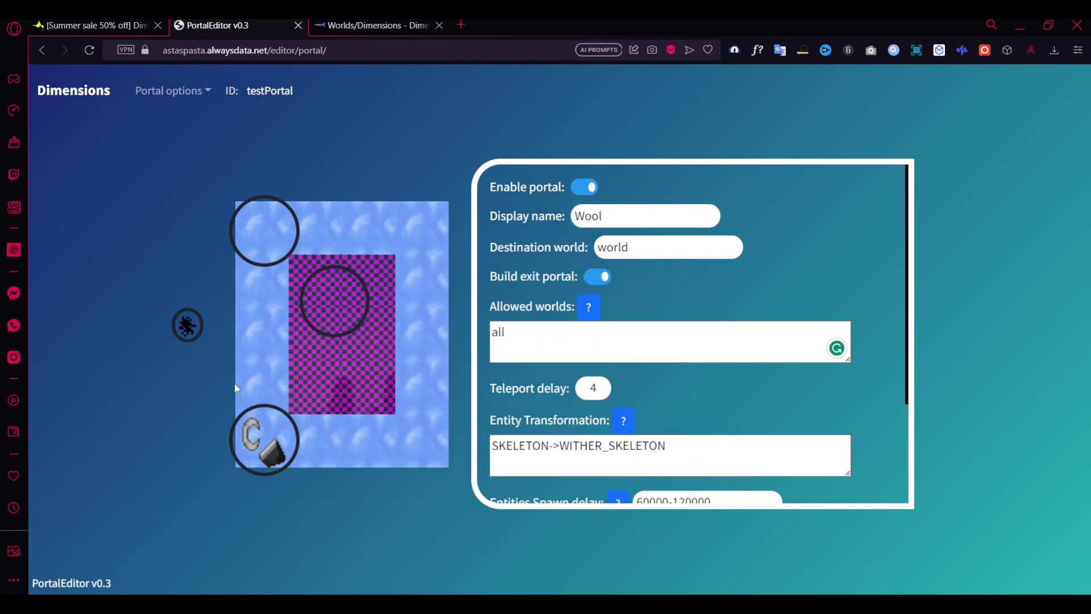
Replace the inside-block texture with WATER
{"action": "left_click", "coordinate": [327, 317]}
{"action": "left_click_drag", "start_coordinate": [610, 356], "coordinate": [391, 363]}
{"action": "key", "text": "BackSpace"}
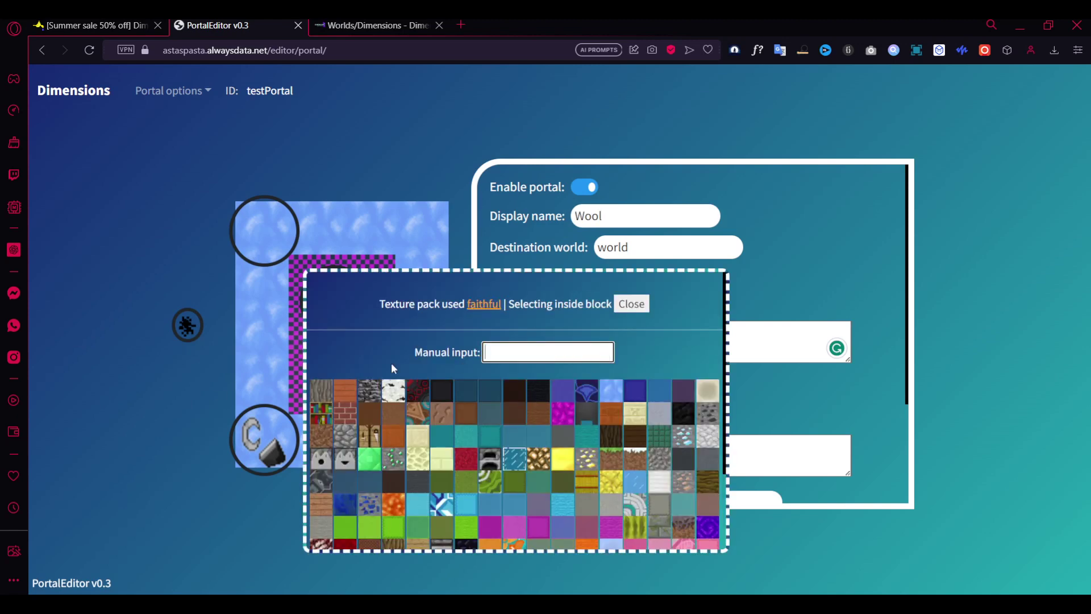
{"action": "scroll", "coordinate": [483, 497], "scroll_direction": "down", "scroll_amount": 3}
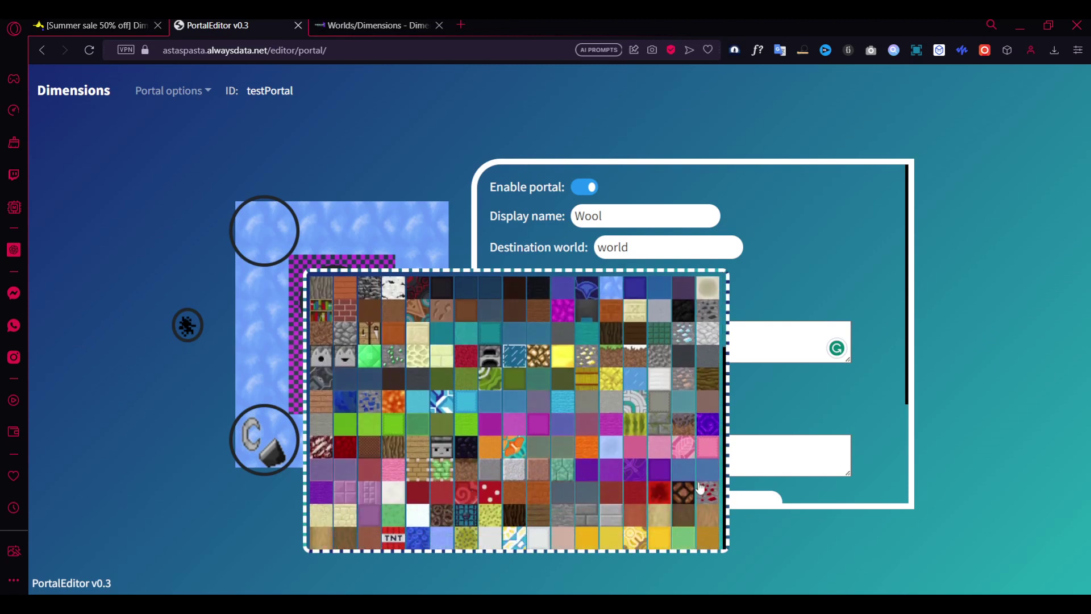
{"action": "type", "text": "WATER"}
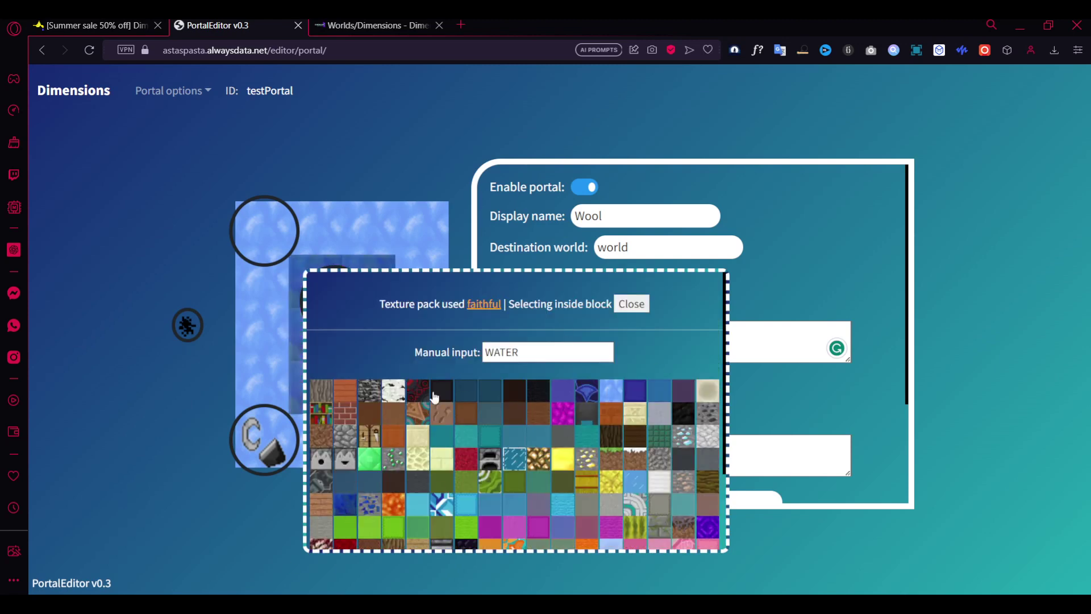
{"action": "left_click", "coordinate": [632, 303]}
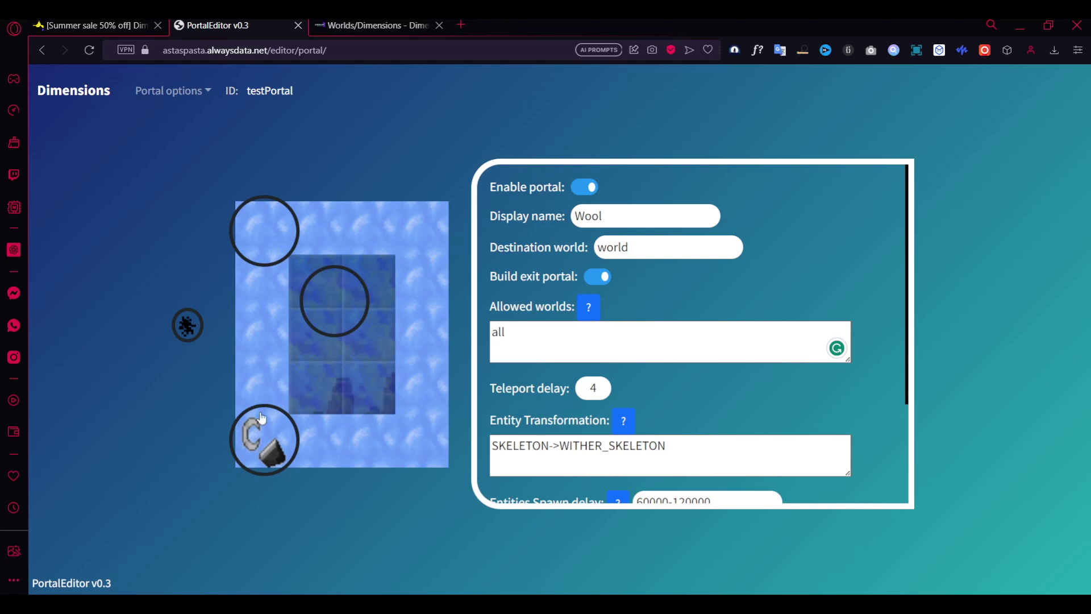
{"action": "left_click", "coordinate": [256, 438]}
Set the lighter material to diamond and enable portal particles in a cyan colour
{"action": "left_click", "coordinate": [285, 464]}
{"action": "left_click", "coordinate": [263, 439]}
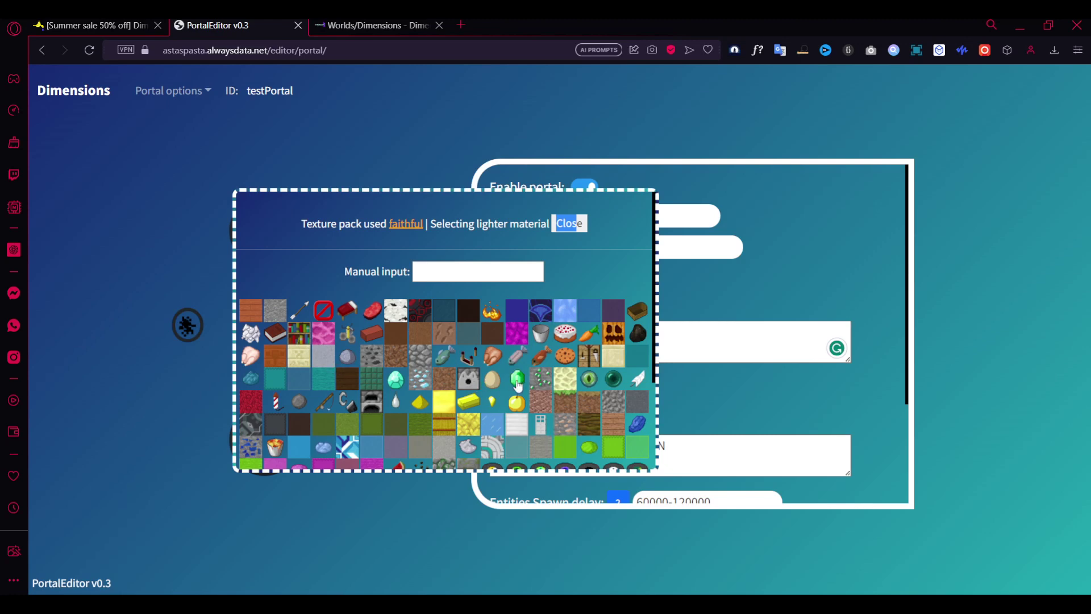
{"action": "left_click", "coordinate": [396, 380]}
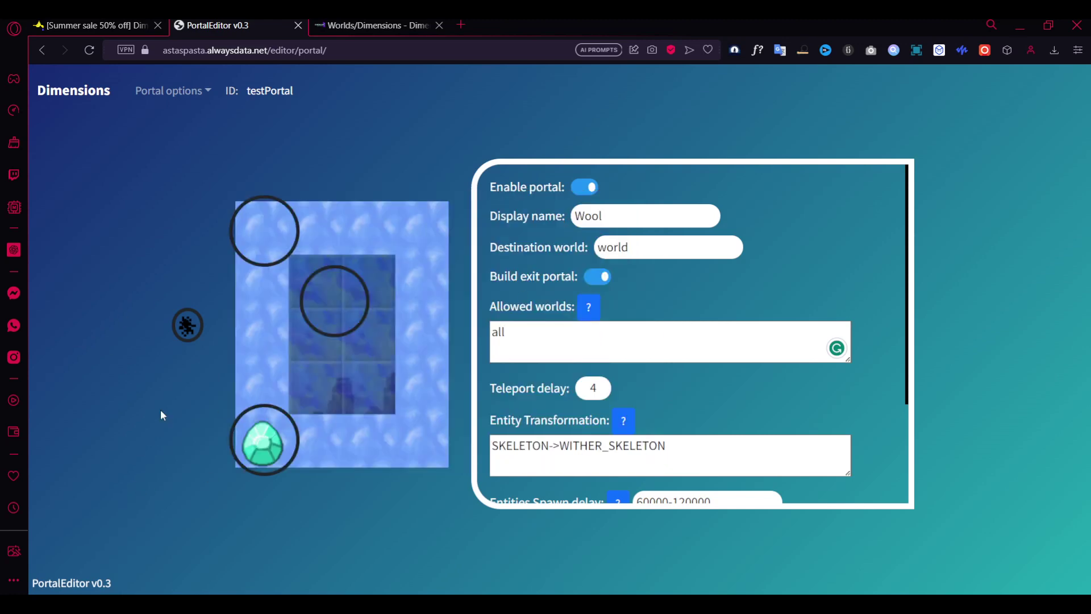
{"action": "left_click", "coordinate": [187, 325]}
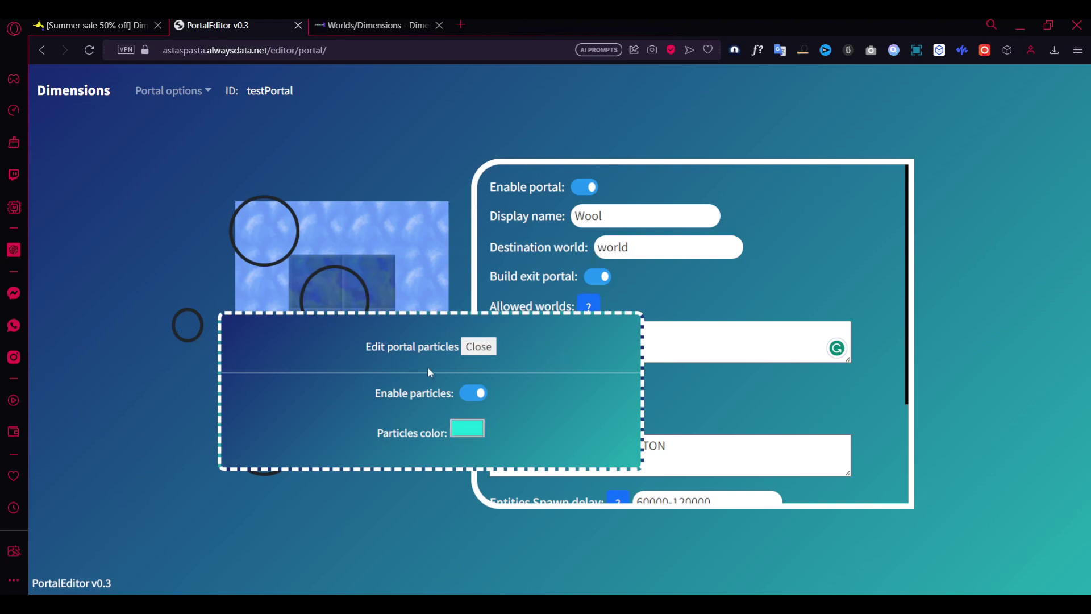
{"action": "left_click", "coordinate": [478, 346]}
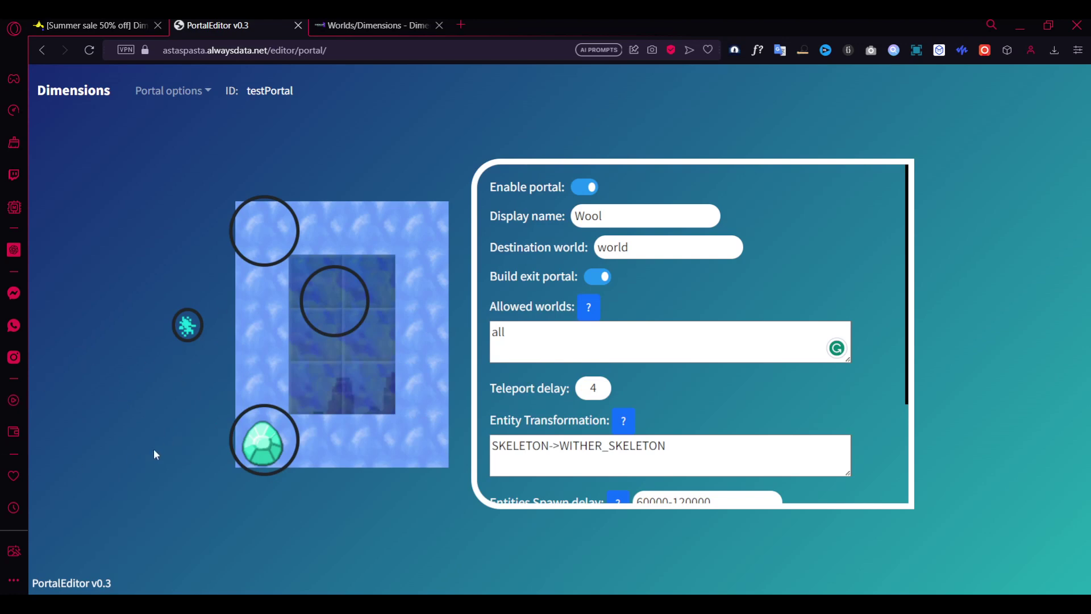
Rename the portal ID from testPortal to WoolPortal
{"action": "left_click", "coordinate": [261, 89]}
{"action": "left_click", "coordinate": [280, 91]}
{"action": "left_click_drag", "start_coordinate": [308, 87], "coordinate": [230, 91]}
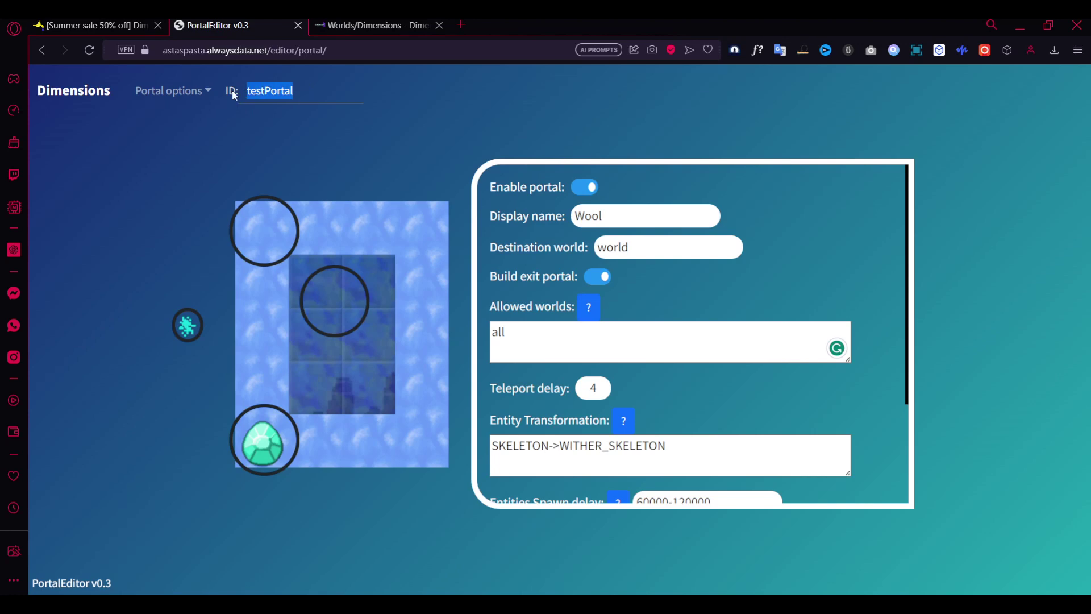
{"action": "type", "text": "WoolPortal"}
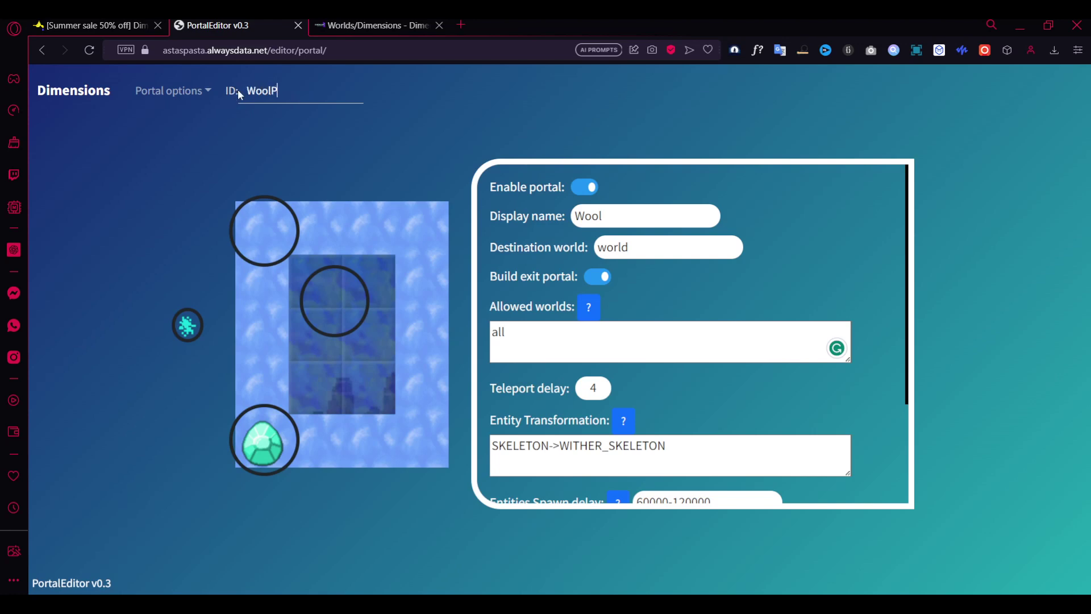
Download the portal's WoolPortal.yml config file from Portal options
{"action": "left_click", "coordinate": [195, 90]}
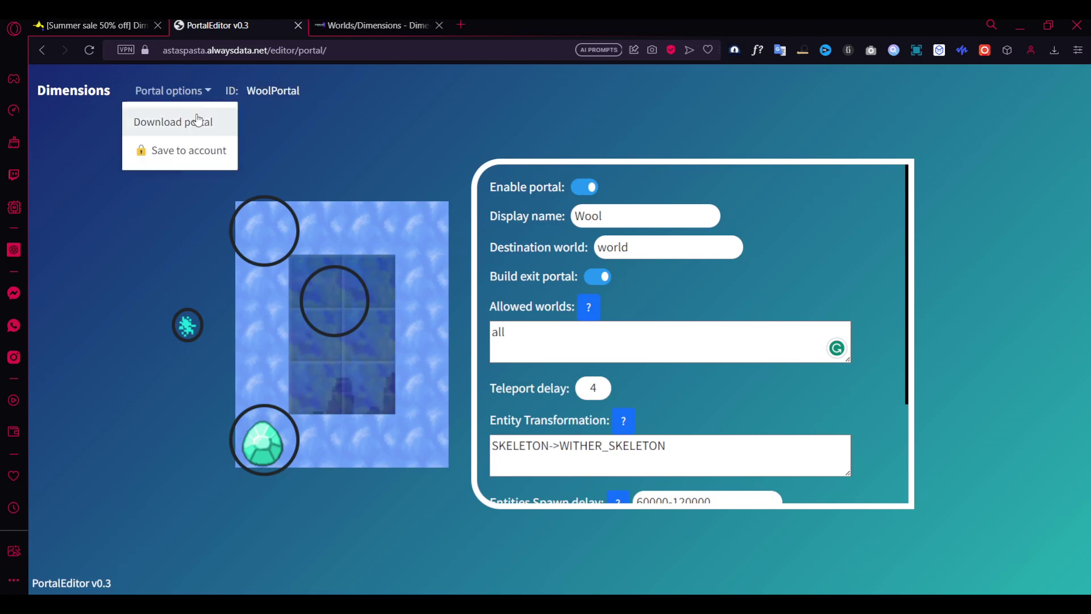
{"action": "left_click", "coordinate": [199, 117]}
{"action": "scroll", "coordinate": [560, 301], "scroll_direction": "down", "scroll_amount": 6}
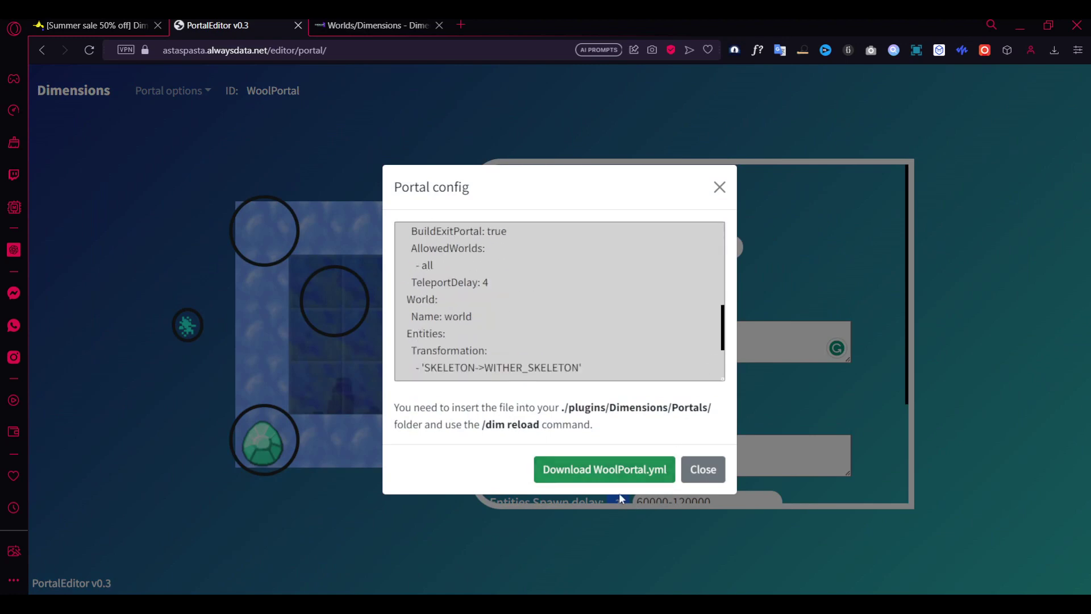
{"action": "left_click", "coordinate": [662, 479]}
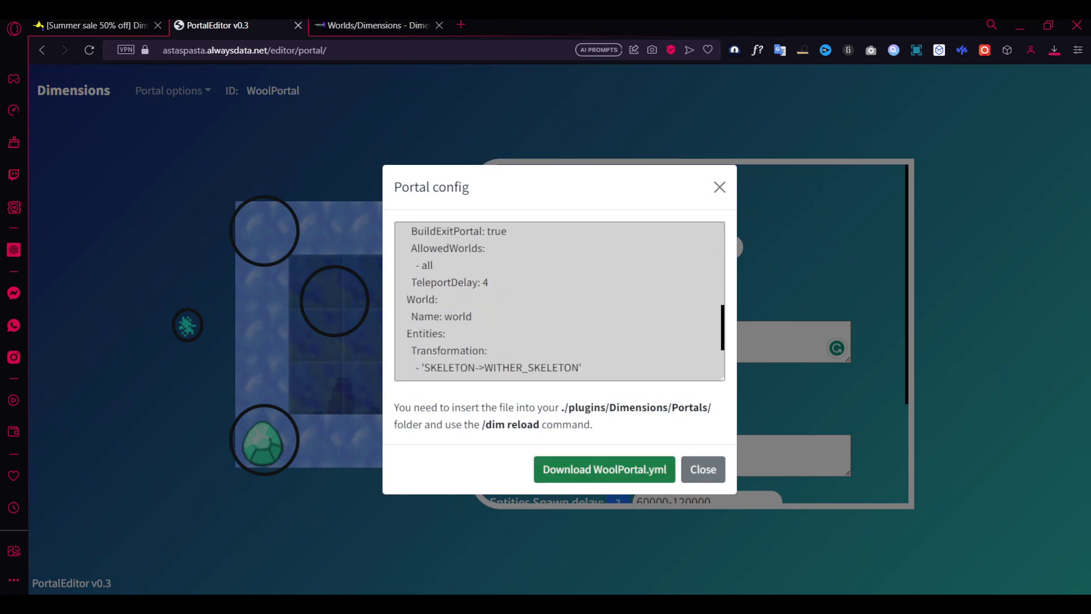
Go to the KressentHosting panel address to reach its file manager
{"action": "left_click", "coordinate": [243, 55]}
{"action": "type", "text": "panel.kr"}
{"action": "key", "text": "Return"}
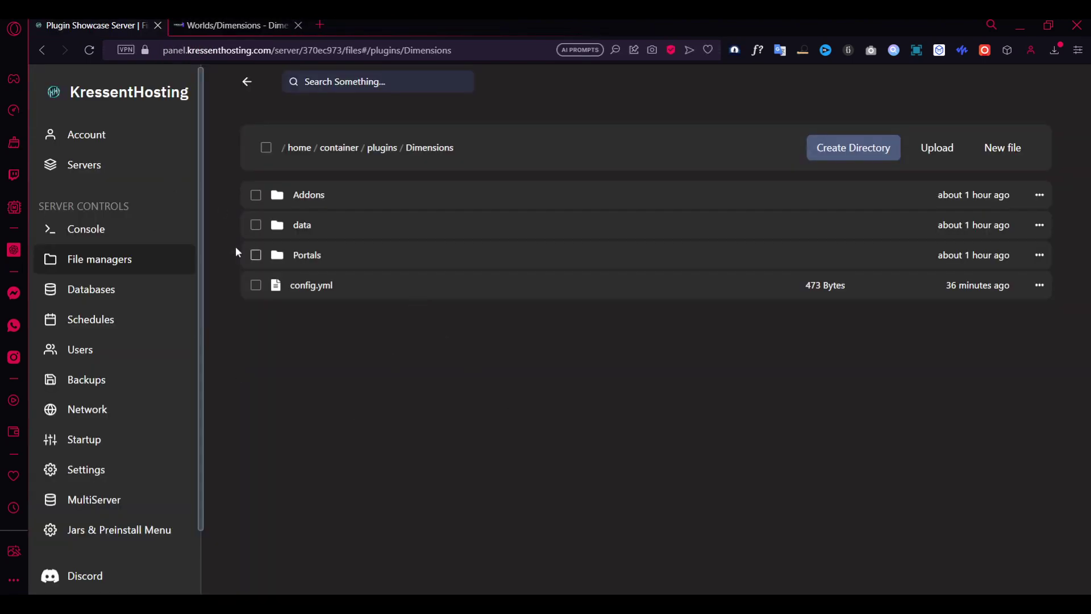
Open Portals/testPortal.yml and check the FiverrSpawnMap allowed world, removing a stray '!'
{"action": "left_click", "coordinate": [307, 256]}
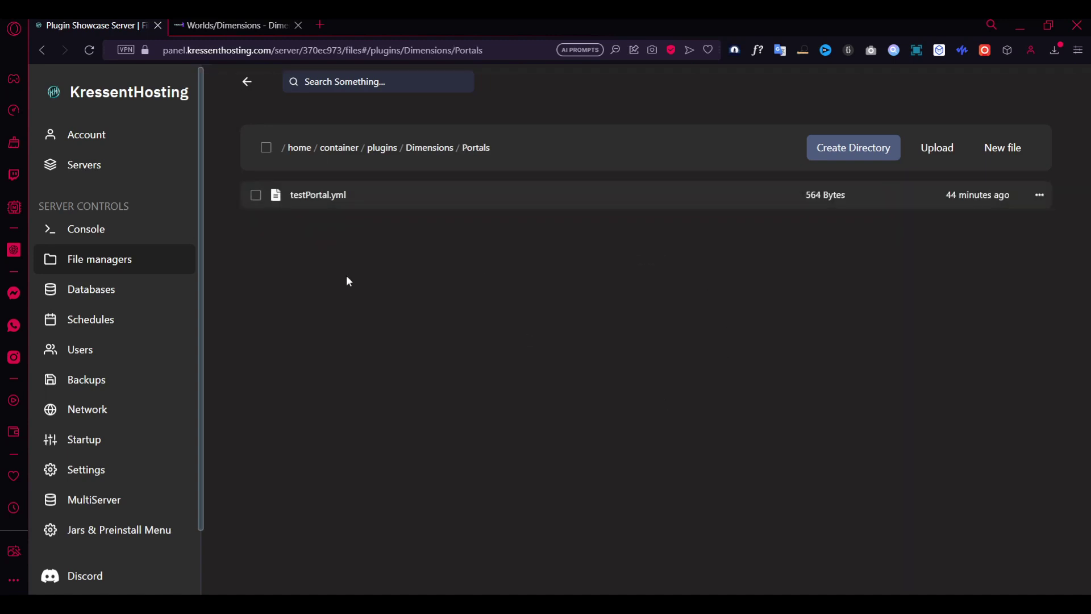
{"action": "left_click", "coordinate": [338, 197]}
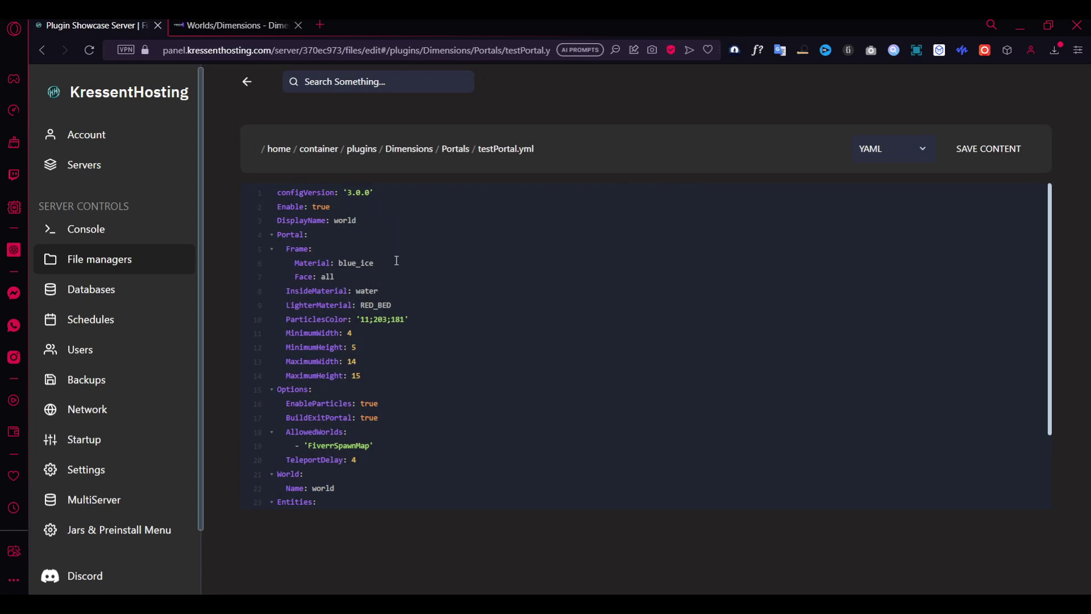
{"action": "scroll", "coordinate": [409, 348], "scroll_direction": "down", "scroll_amount": 2}
{"action": "left_click", "coordinate": [343, 376]}
{"action": "left_click", "coordinate": [483, 395]}
{"action": "left_click_drag", "start_coordinate": [380, 344], "coordinate": [298, 346]}
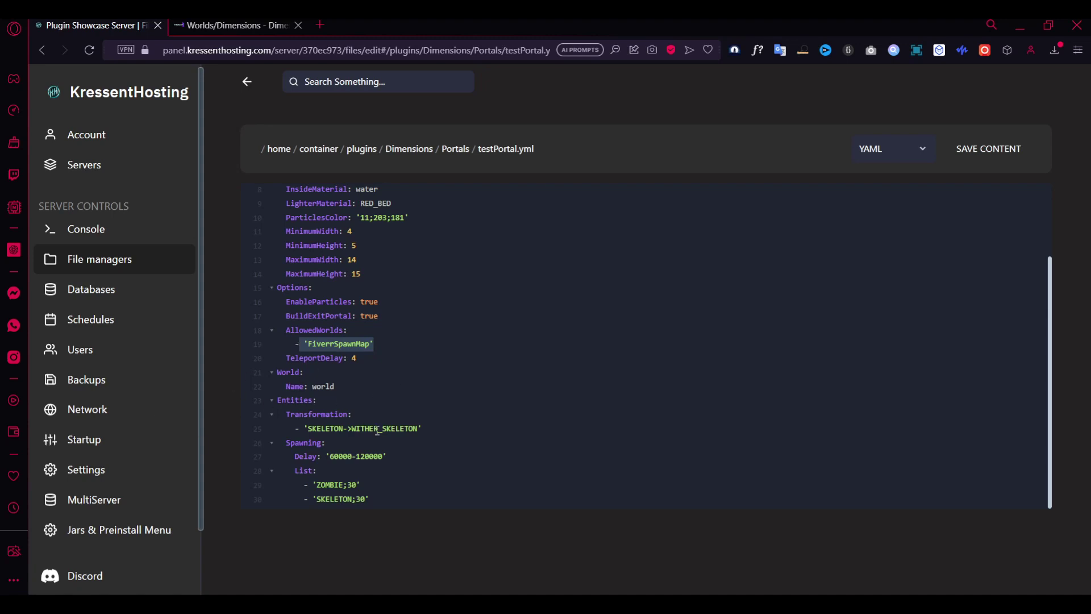
{"action": "left_click", "coordinate": [312, 344]}
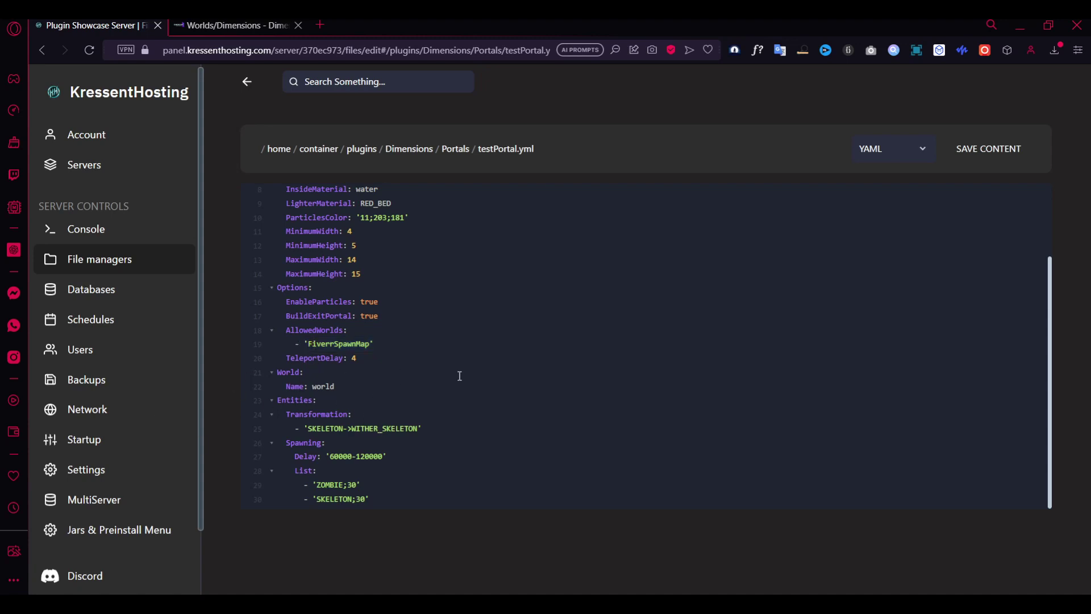
{"action": "type", "text": "!"}
{"action": "key", "text": "BackSpace"}
{"action": "scroll", "coordinate": [460, 376], "scroll_direction": "up", "scroll_amount": 3}
Review the frame material, MaximumHeight 15 and particle colour lines, then return to Portals
{"action": "left_click", "coordinate": [391, 266]}
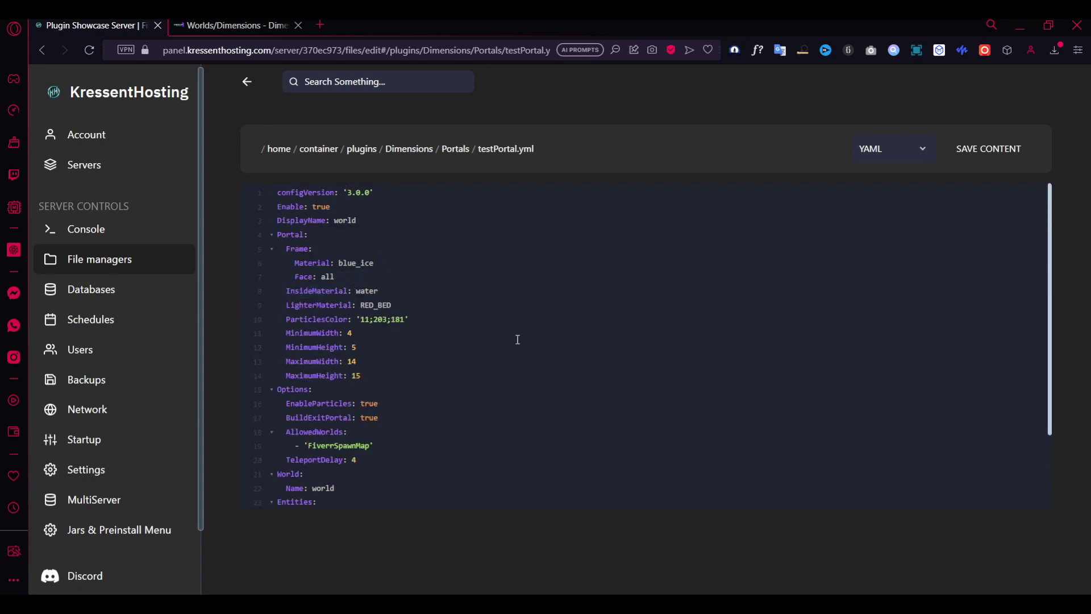
{"action": "left_click", "coordinate": [494, 374]}
{"action": "scroll", "coordinate": [468, 363], "scroll_direction": "down", "scroll_amount": 3}
{"action": "scroll", "coordinate": [515, 439], "scroll_direction": "up", "scroll_amount": 3}
{"action": "left_click_drag", "start_coordinate": [409, 324], "coordinate": [362, 325]}
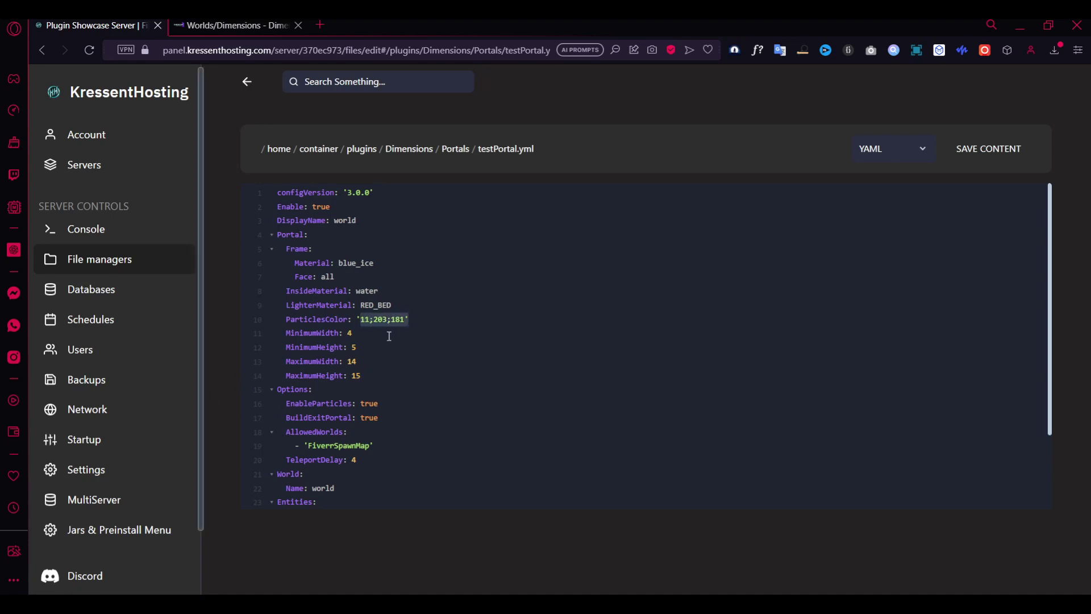
{"action": "left_click", "coordinate": [426, 378]}
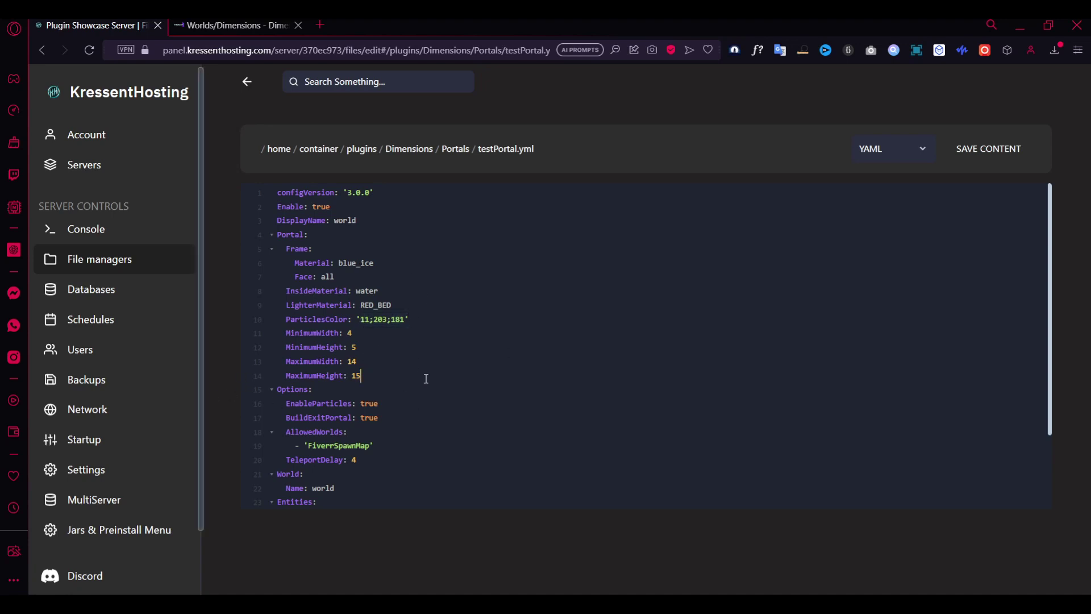
{"action": "left_click", "coordinate": [398, 305]}
{"action": "scroll", "coordinate": [480, 415], "scroll_direction": "down", "scroll_amount": 3}
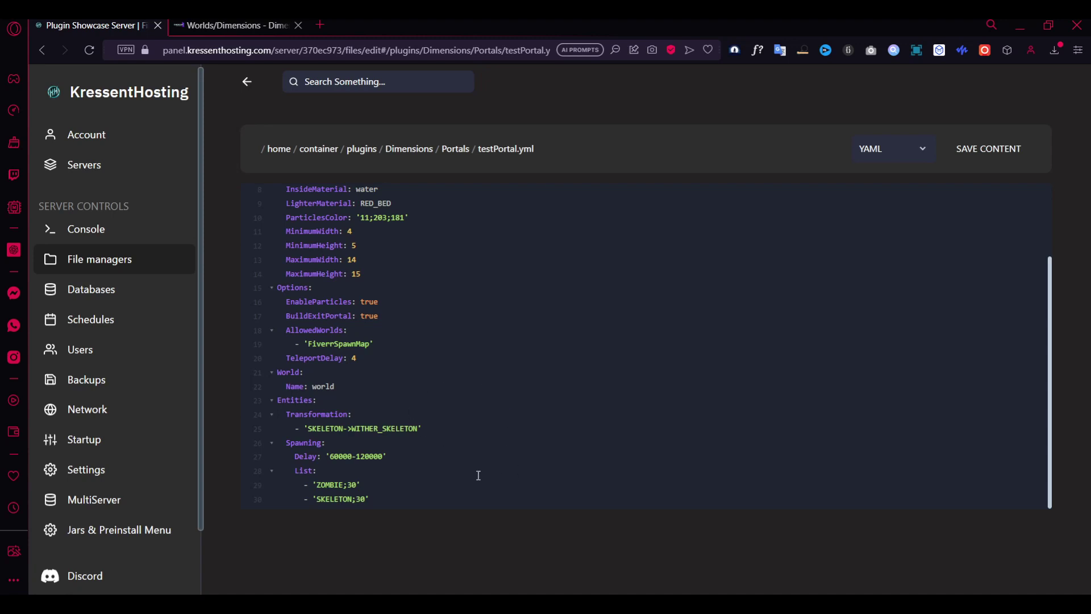
{"action": "scroll", "coordinate": [478, 475], "scroll_direction": "up", "scroll_amount": 3}
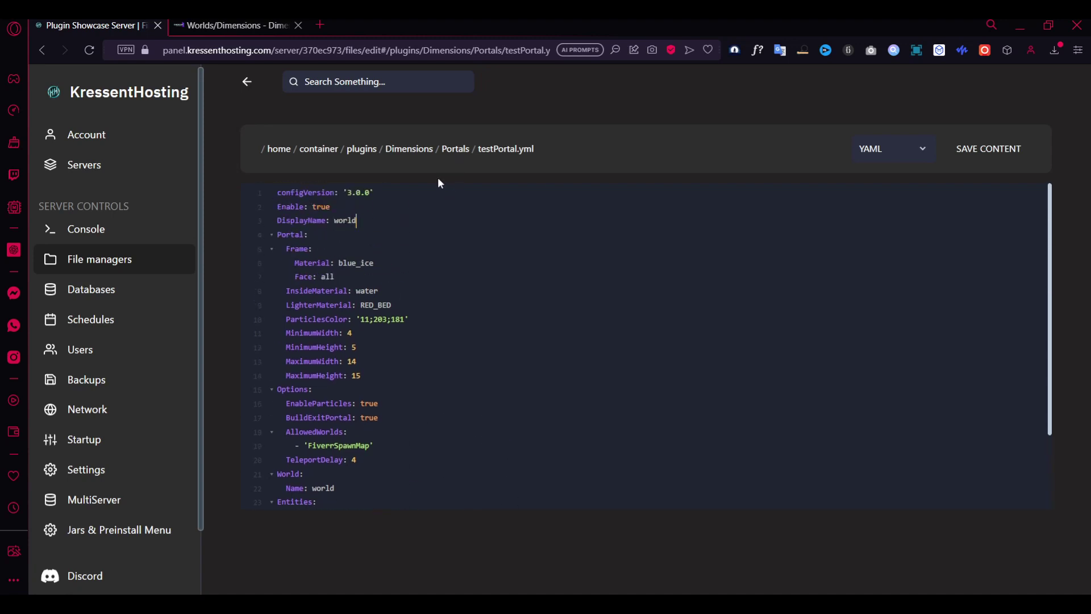
{"action": "left_click", "coordinate": [445, 148]}
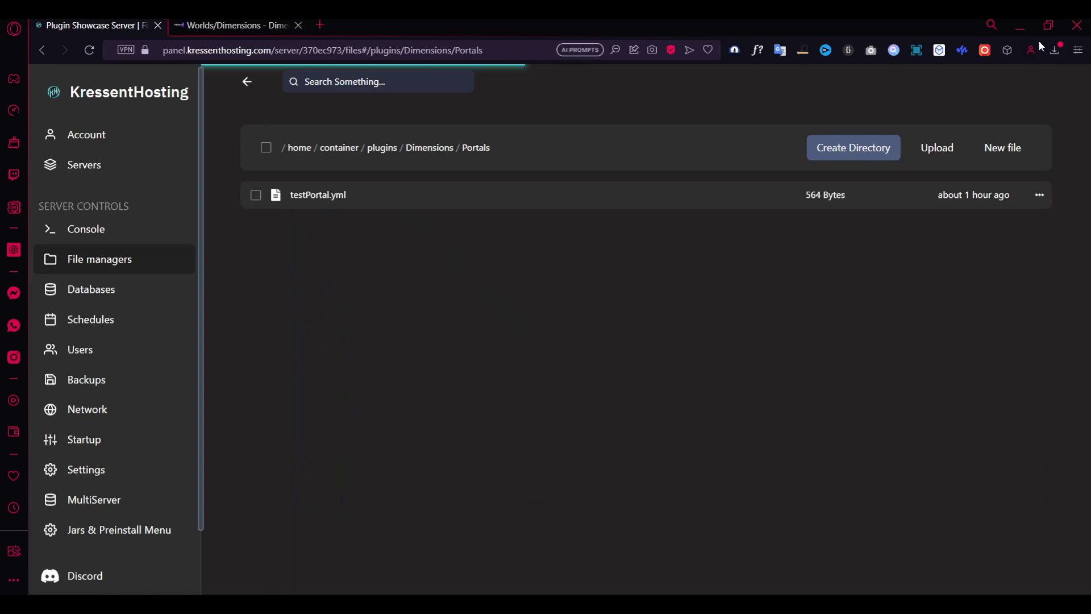
Upload WoolPortal.yml into Portals and change its DisplayName to BlueIce
{"action": "left_click_drag", "start_coordinate": [867, 190], "coordinate": [633, 393]}
{"action": "left_click", "coordinate": [392, 219]}
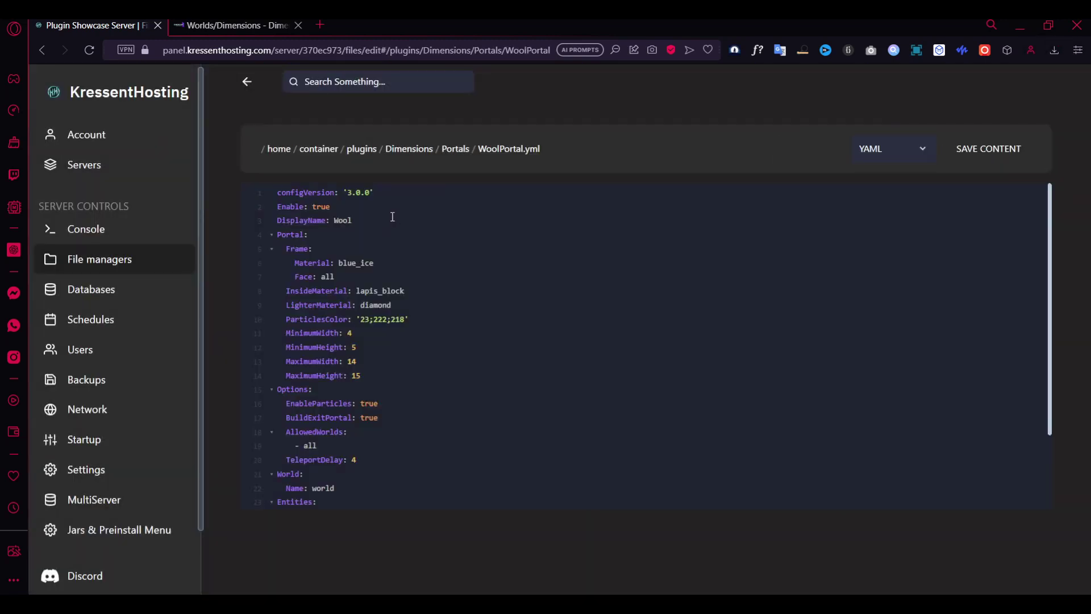
{"action": "key", "text": "BackSpace"}
{"action": "key", "text": "BackSpace"}
{"action": "key", "text": "BackSpace"}
{"action": "key", "text": "BackSpace"}
{"action": "type", "text": "BlueIce"}
Delete the Entities block settings from WoolPortal.yml
{"action": "left_click_drag", "start_coordinate": [335, 487], "coordinate": [278, 477]}
{"action": "left_click", "coordinate": [382, 493]}
{"action": "scroll", "coordinate": [399, 507], "scroll_direction": "down", "scroll_amount": 3}
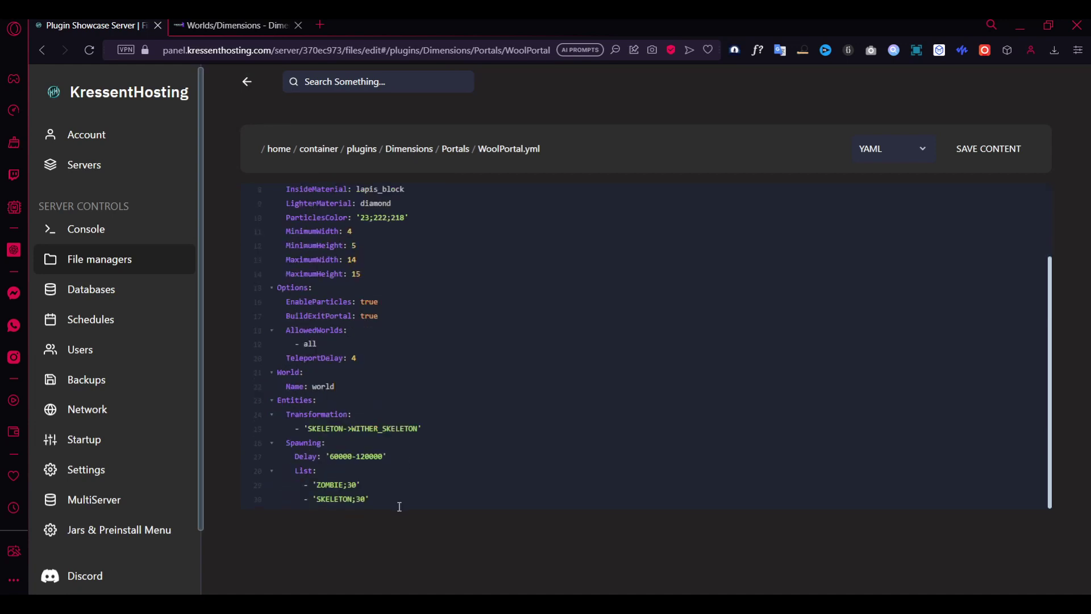
{"action": "left_click_drag", "start_coordinate": [400, 507], "coordinate": [235, 412]}
{"action": "scroll", "coordinate": [240, 412], "scroll_direction": "up", "scroll_amount": 3}
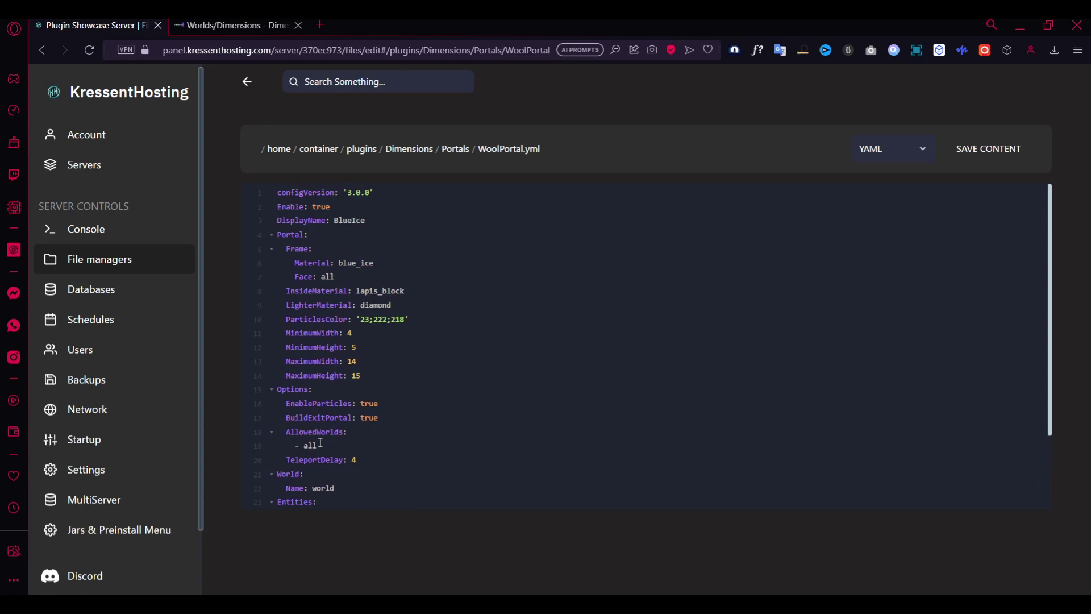
{"action": "scroll", "coordinate": [327, 436], "scroll_direction": "down", "scroll_amount": 3}
{"action": "left_click_drag", "start_coordinate": [386, 500], "coordinate": [225, 404]}
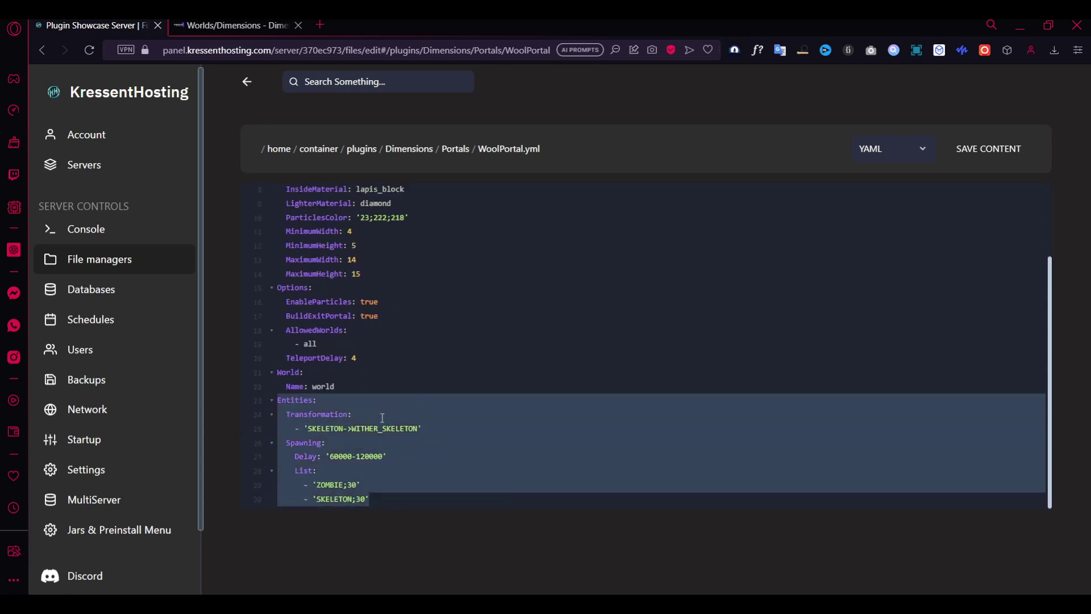
{"action": "key", "text": "BackSpace"}
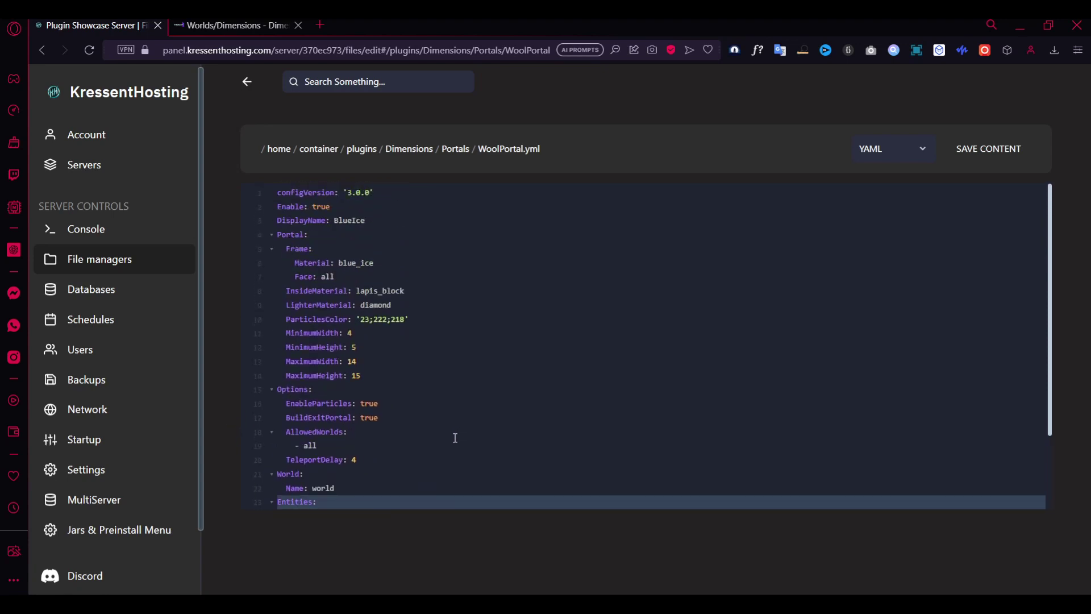
Leave the editor and go back up to the Dimensions folder
{"action": "left_click_drag", "start_coordinate": [409, 290], "coordinate": [359, 298]}
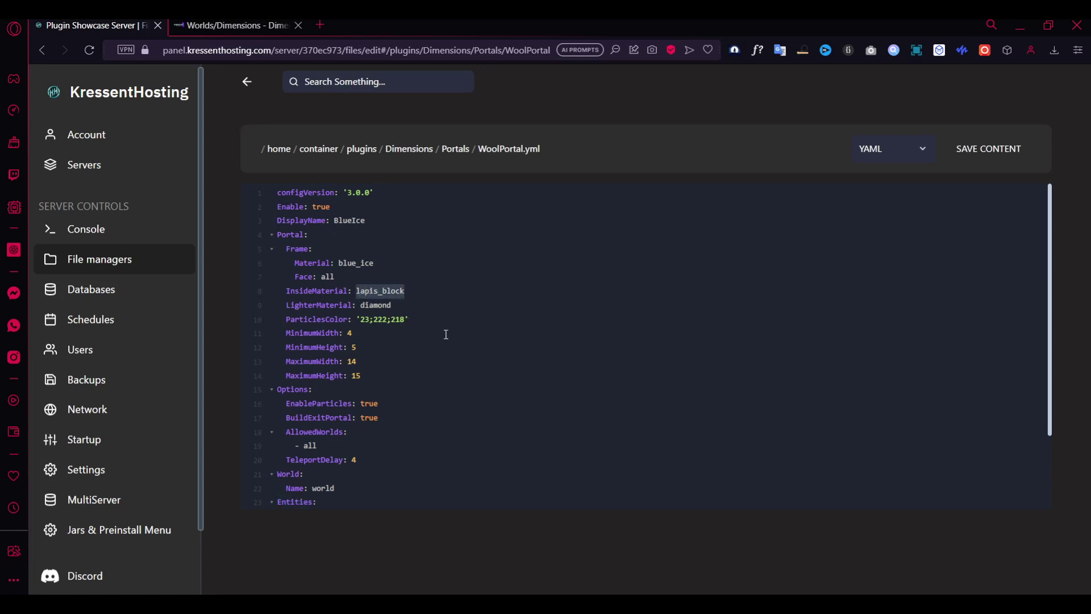
{"action": "key", "text": "alt+Left"}
{"action": "left_click", "coordinate": [436, 149]}
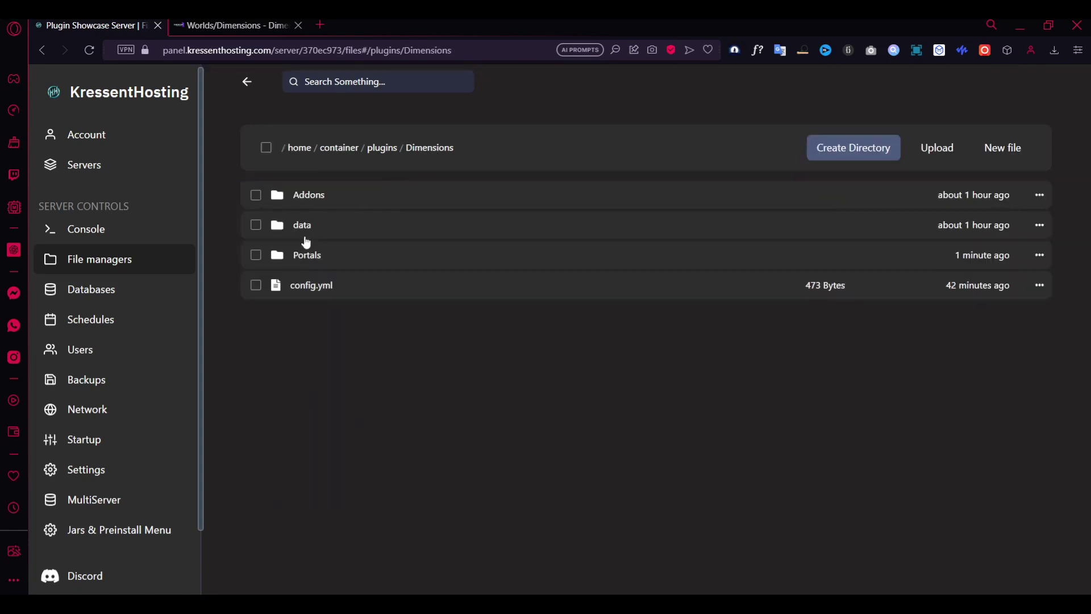
Open config.yml and try changing fallbackWorld FiverrSpawnMap to world, then undo it
{"action": "left_click", "coordinate": [312, 285]}
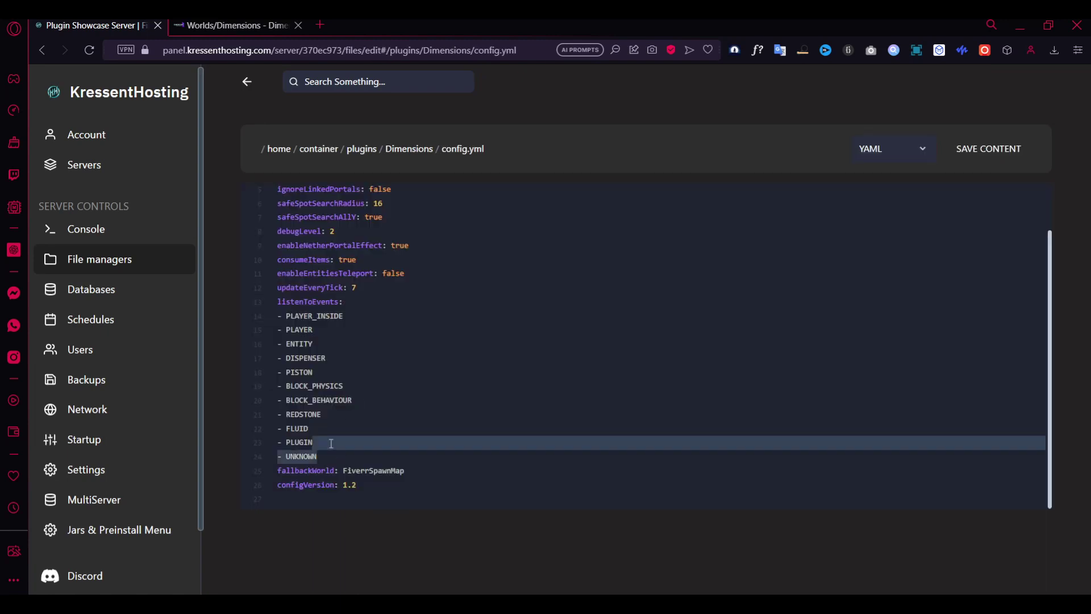
{"action": "left_click_drag", "start_coordinate": [316, 456], "coordinate": [233, 307]}
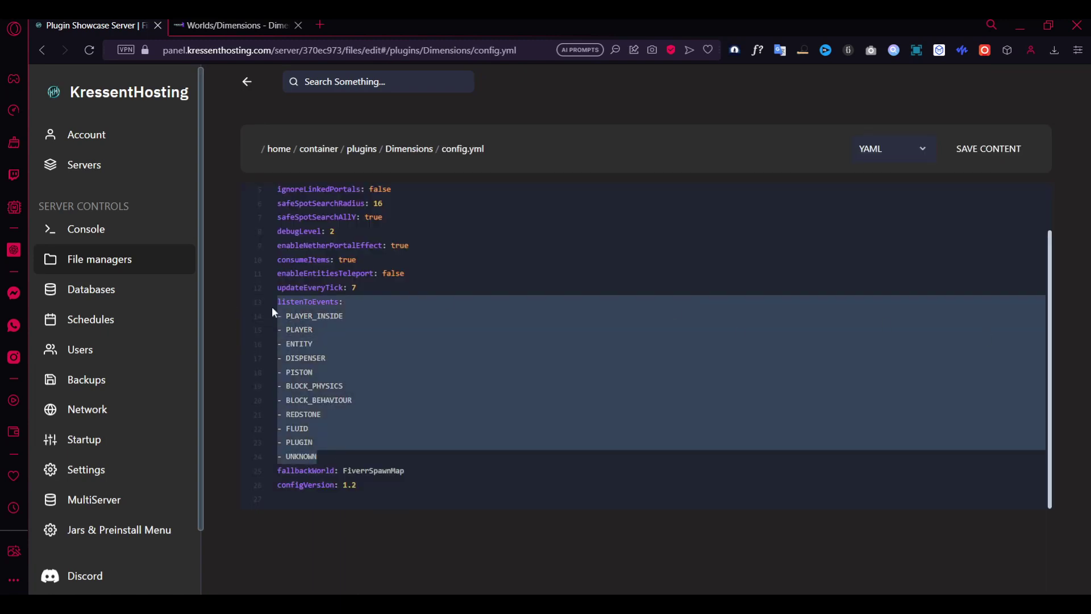
{"action": "left_click", "coordinate": [424, 472]}
{"action": "left_click_drag", "start_coordinate": [426, 470], "coordinate": [279, 475]}
{"action": "left_click", "coordinate": [443, 479]}
{"action": "left_click_drag", "start_coordinate": [410, 470], "coordinate": [345, 472]}
{"action": "type", "text": "world"}
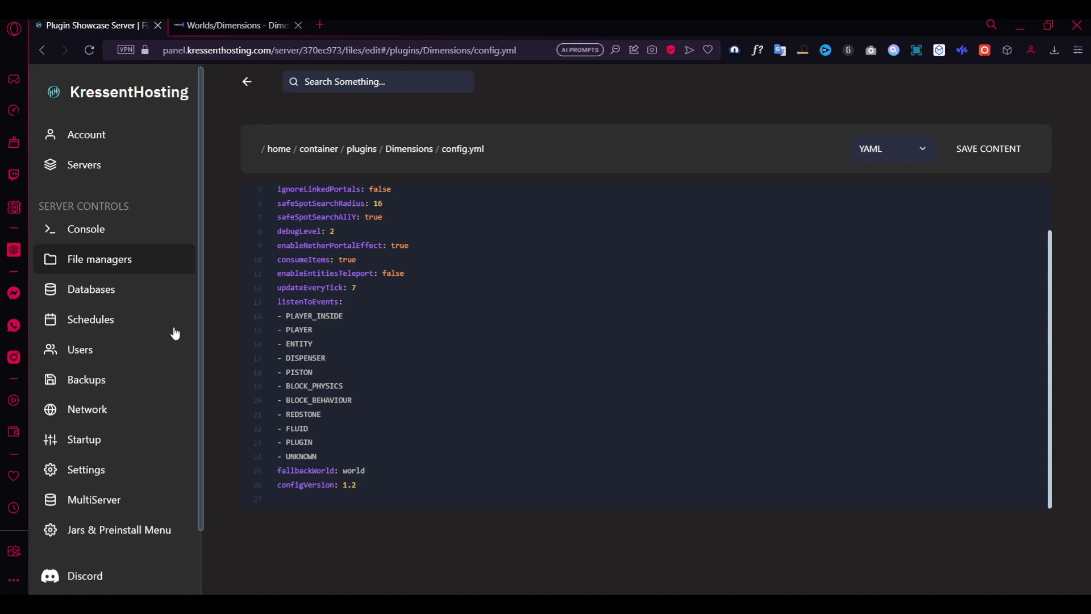
{"action": "key", "text": "ctrl+z"}
{"action": "left_click", "coordinate": [443, 475]}
{"action": "left_click_drag", "start_coordinate": [405, 471], "coordinate": [348, 467]}
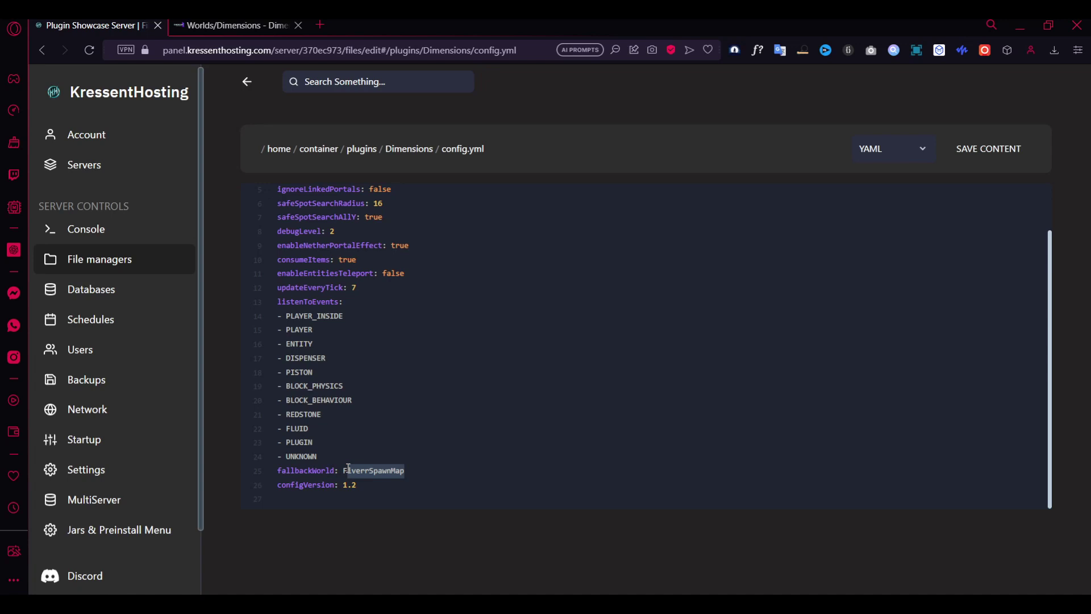
Select the first fourteen config lines and switch to the Worlds/Dimensions wiki page
{"action": "scroll", "coordinate": [375, 330], "scroll_direction": "up", "scroll_amount": 2}
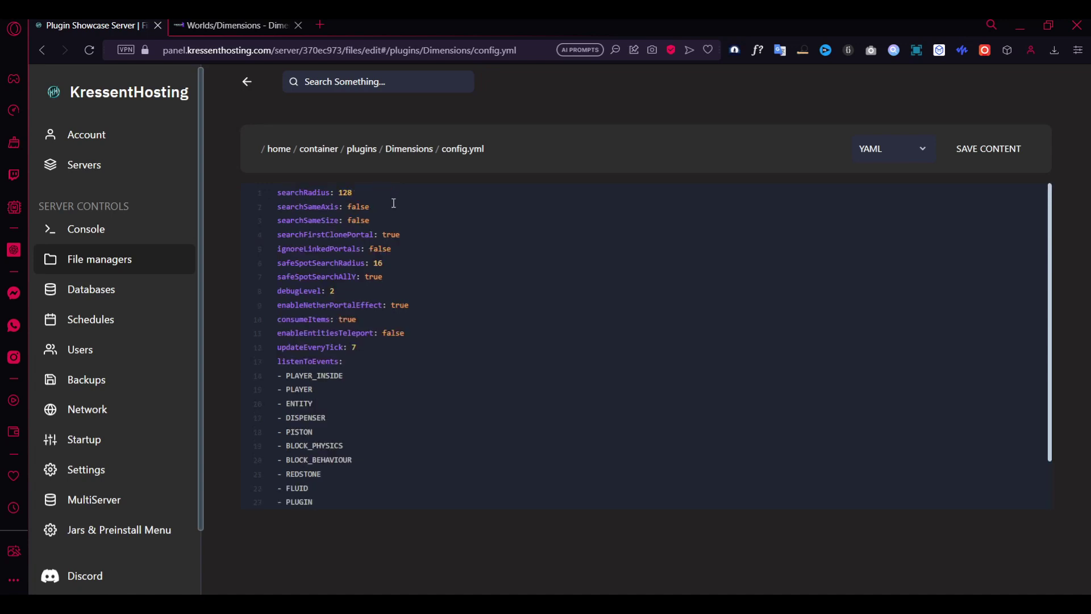
{"action": "left_click_drag", "start_coordinate": [402, 370], "coordinate": [188, 163]}
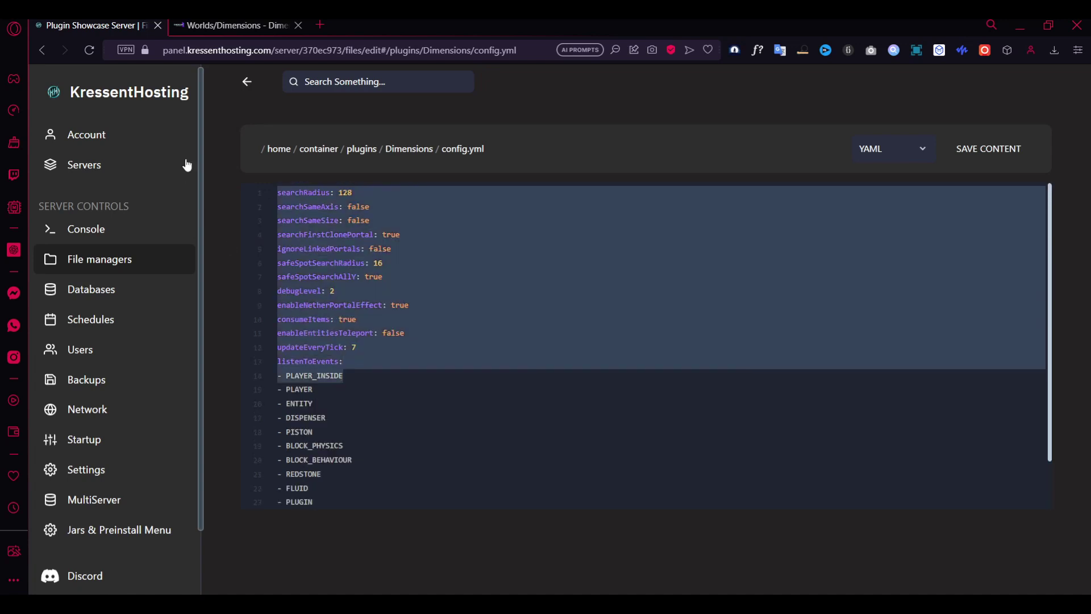
{"action": "left_click", "coordinate": [233, 25]}
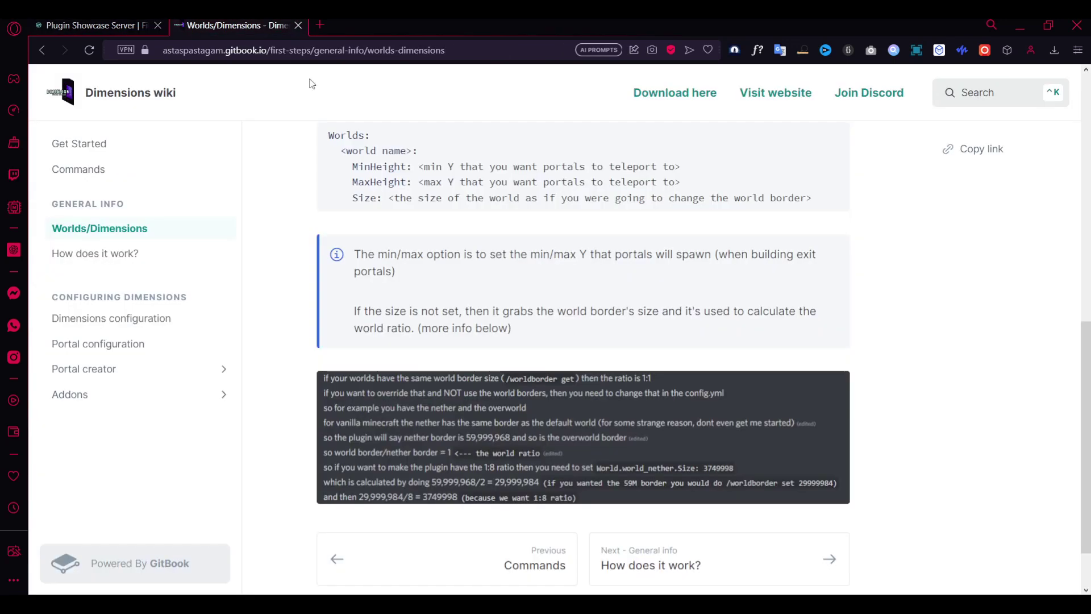
Open the Dimensions configuration wiki page, briefly checking the config.yml tab
{"action": "scroll", "coordinate": [361, 324], "scroll_direction": "down", "scroll_amount": 1}
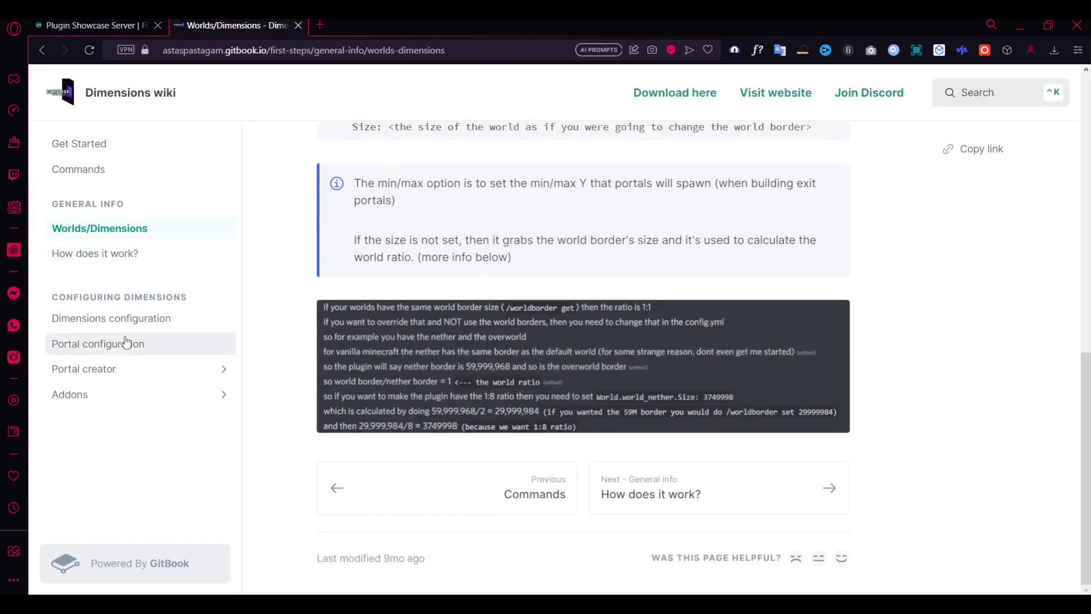
{"action": "left_click", "coordinate": [146, 317]}
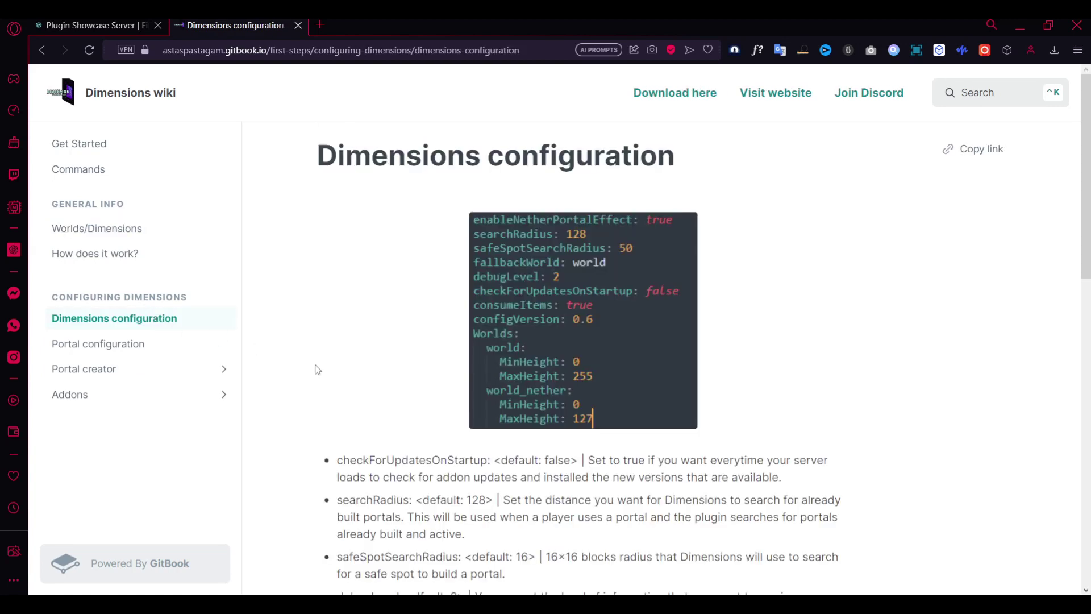
{"action": "scroll", "coordinate": [255, 346], "scroll_direction": "down", "scroll_amount": 5}
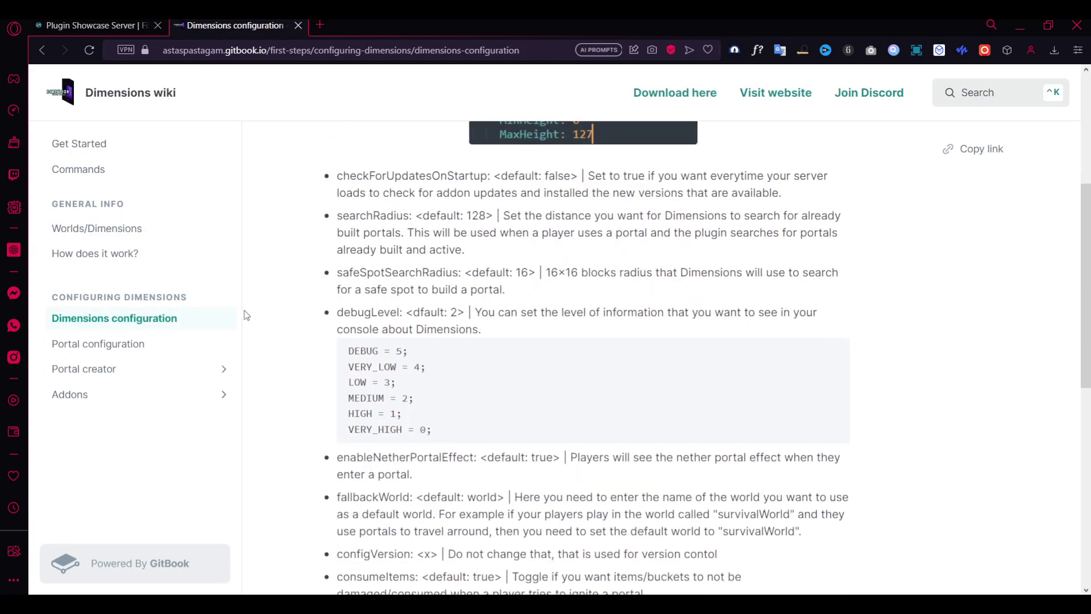
{"action": "left_click", "coordinate": [91, 25]}
{"action": "left_click", "coordinate": [313, 197]}
{"action": "left_click", "coordinate": [233, 25]}
Read the configVersion, consumeItems, searchSameAxis and searchSameSize option descriptions
{"action": "scroll", "coordinate": [603, 275], "scroll_direction": "down", "scroll_amount": 5}
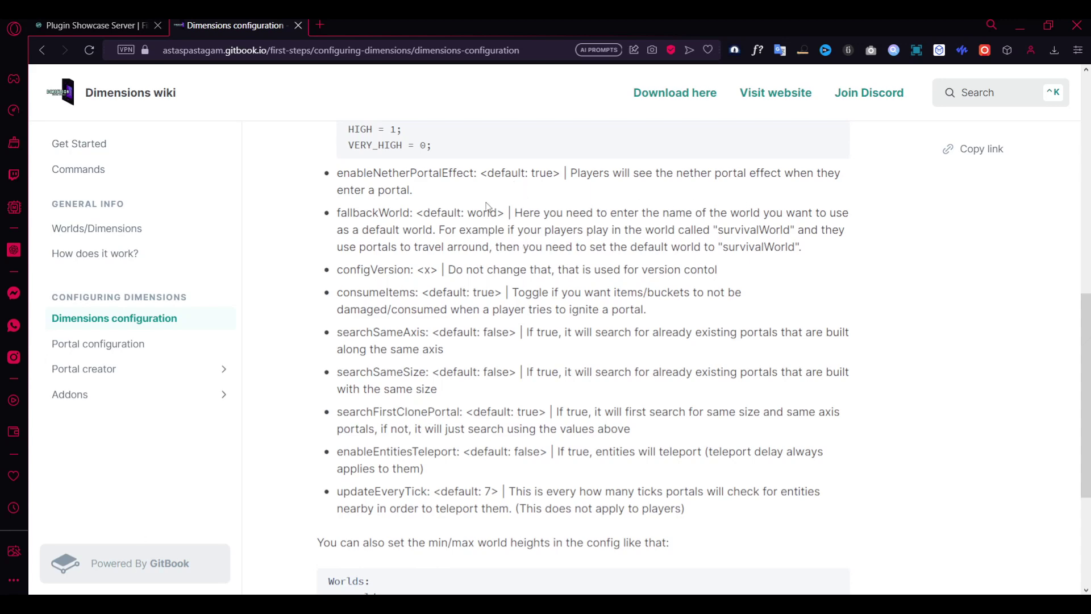
{"action": "left_click_drag", "start_coordinate": [339, 270], "coordinate": [413, 270]}
{"action": "left_click", "coordinate": [413, 269]}
{"action": "left_click_drag", "start_coordinate": [337, 292], "coordinate": [760, 297]}
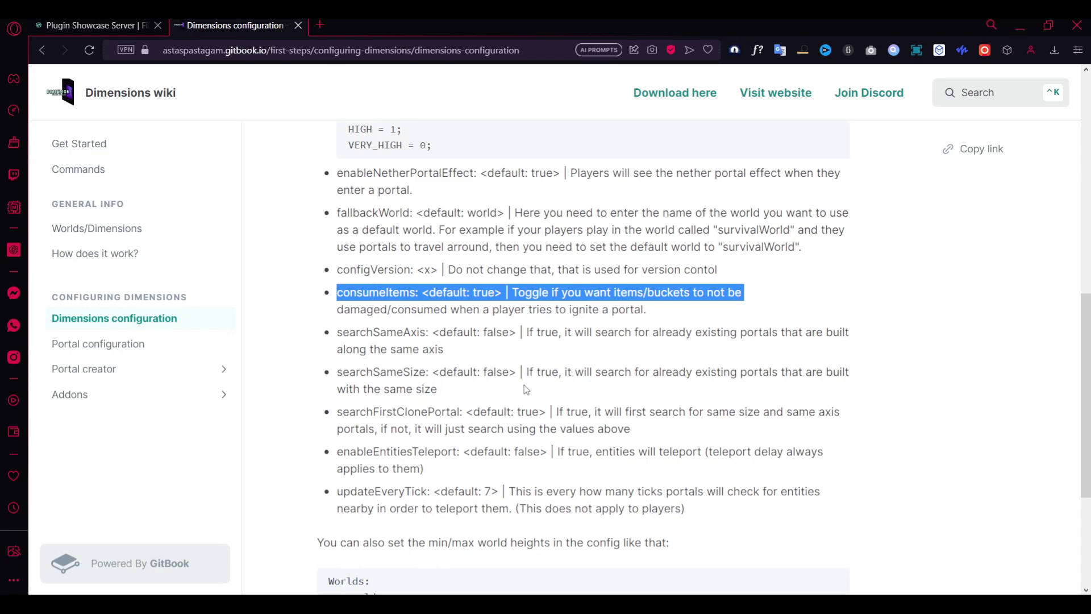
{"action": "left_click", "coordinate": [348, 333]}
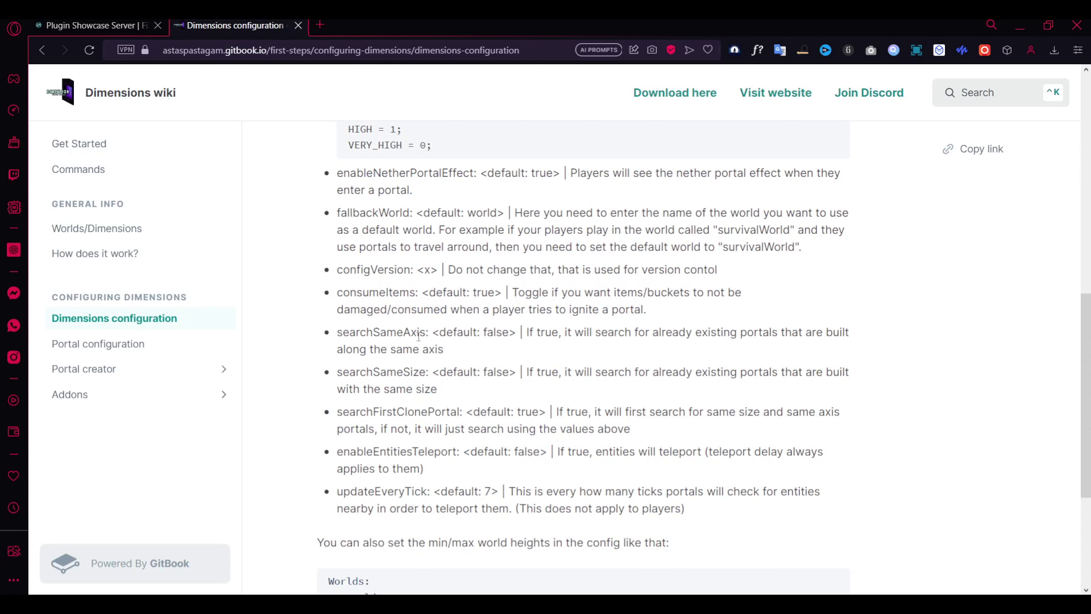
{"action": "left_click_drag", "start_coordinate": [521, 332], "coordinate": [820, 351]}
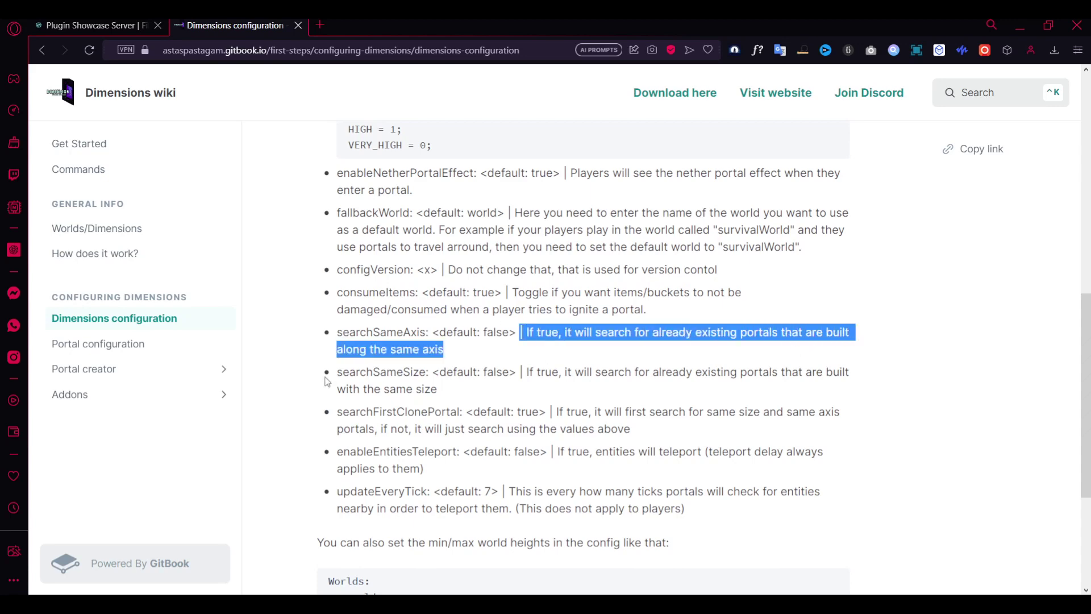
{"action": "left_click", "coordinate": [341, 370]}
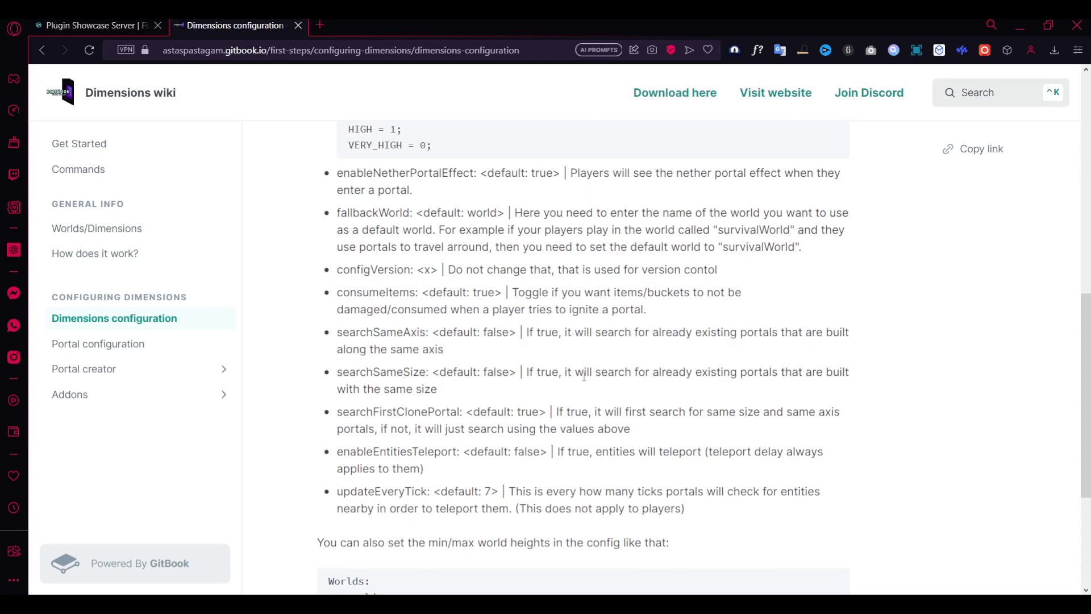
{"action": "left_click_drag", "start_coordinate": [561, 372], "coordinate": [585, 373]}
{"action": "left_click", "coordinate": [91, 25]}
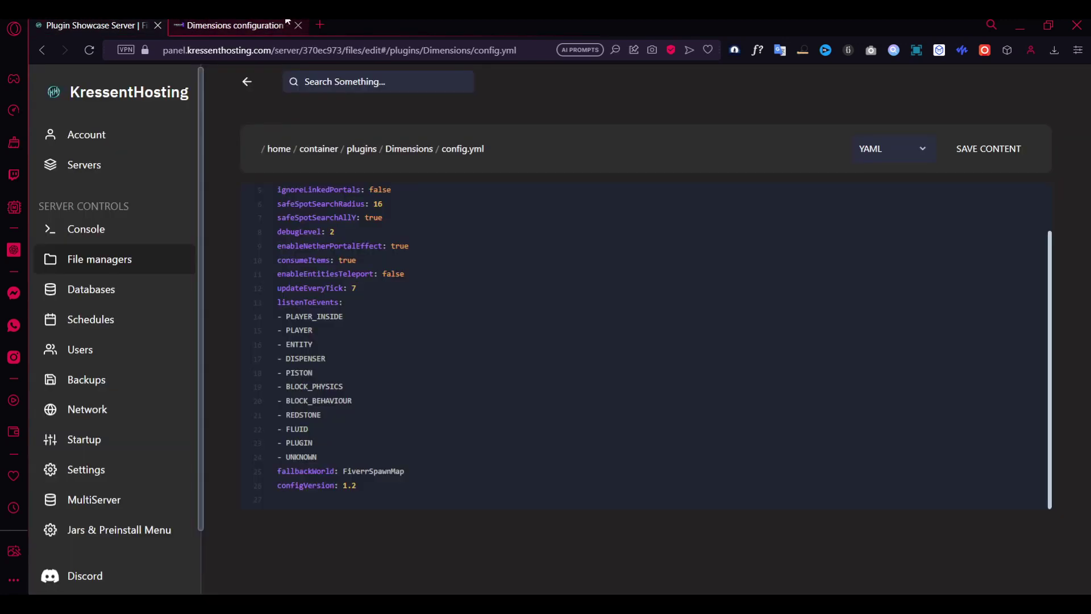
Back on the wiki, highlight and read the updateEveryTick option description
{"action": "left_click", "coordinate": [270, 24]}
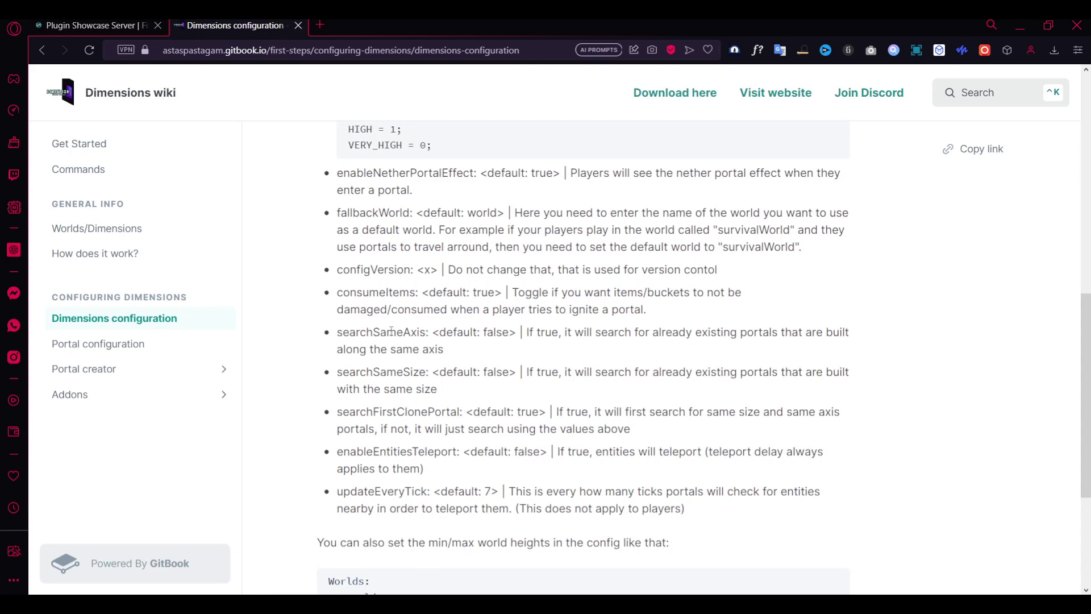
{"action": "scroll", "coordinate": [391, 332], "scroll_direction": "down", "scroll_amount": 3}
{"action": "left_click_drag", "start_coordinate": [337, 349], "coordinate": [725, 380]}
{"action": "left_click", "coordinate": [725, 380]}
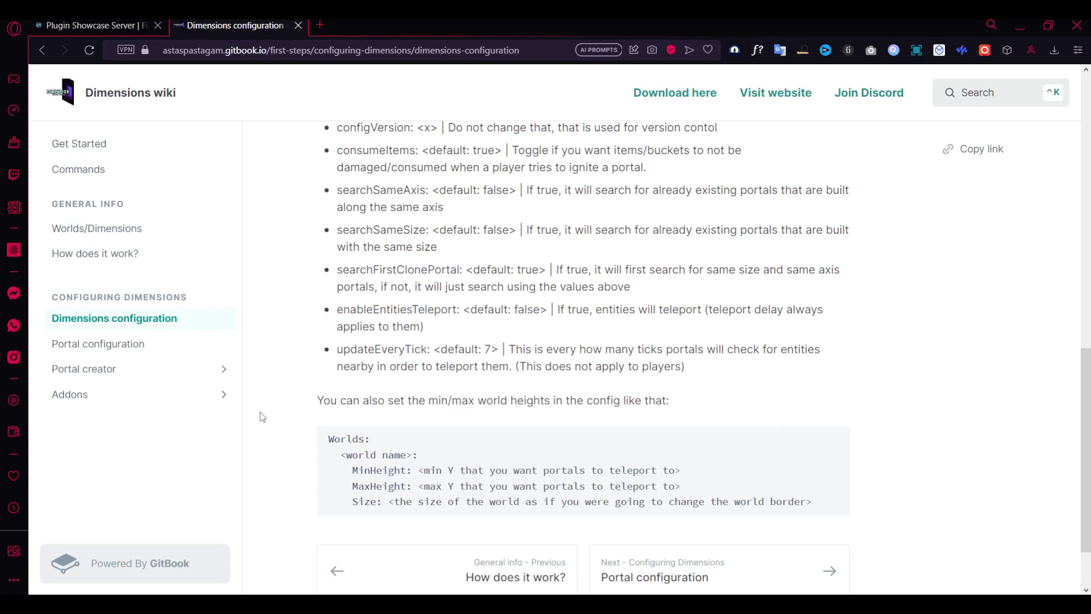
Visit Portal configuration, return to Dimensions configuration, then go to config.yml
{"action": "left_click", "coordinate": [98, 344]}
{"action": "scroll", "coordinate": [47, 391], "scroll_direction": "down", "scroll_amount": 10}
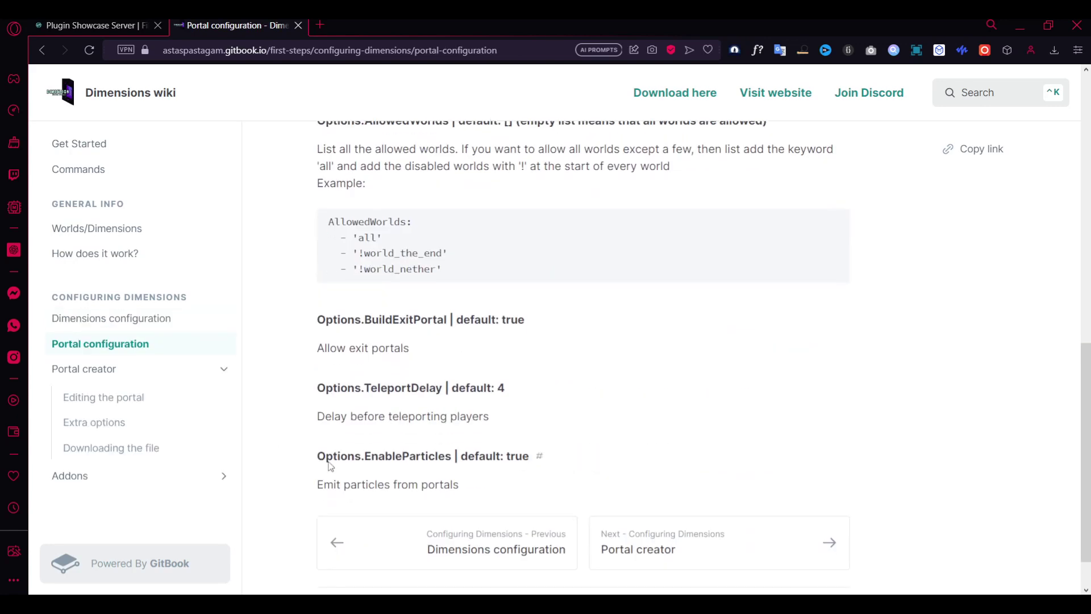
{"action": "left_click", "coordinate": [80, 328]}
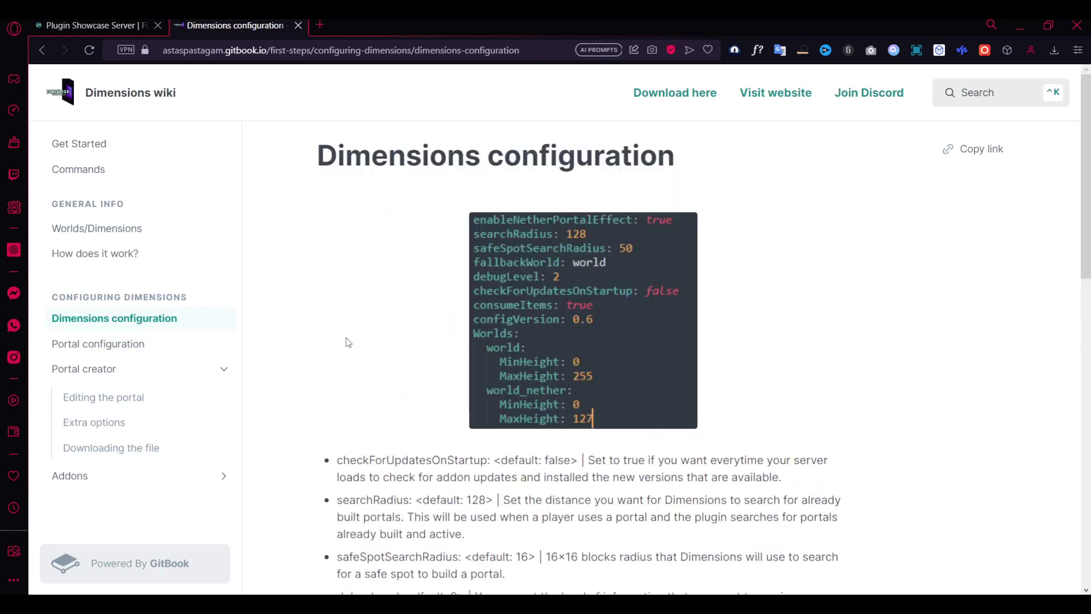
{"action": "scroll", "coordinate": [351, 344], "scroll_direction": "down", "scroll_amount": 10}
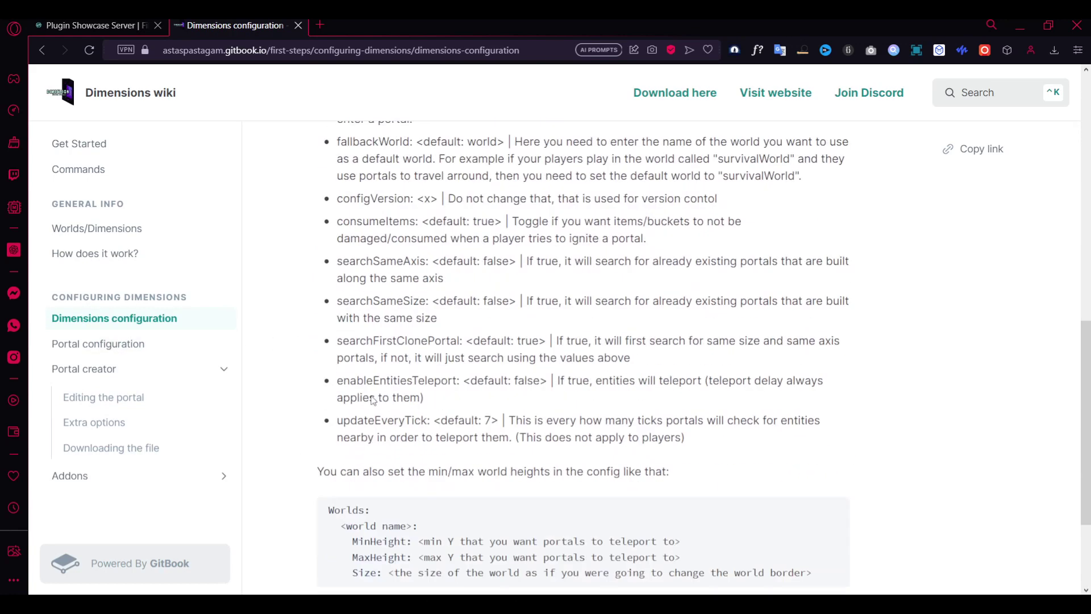
{"action": "scroll", "coordinate": [542, 193], "scroll_direction": "down", "scroll_amount": 3}
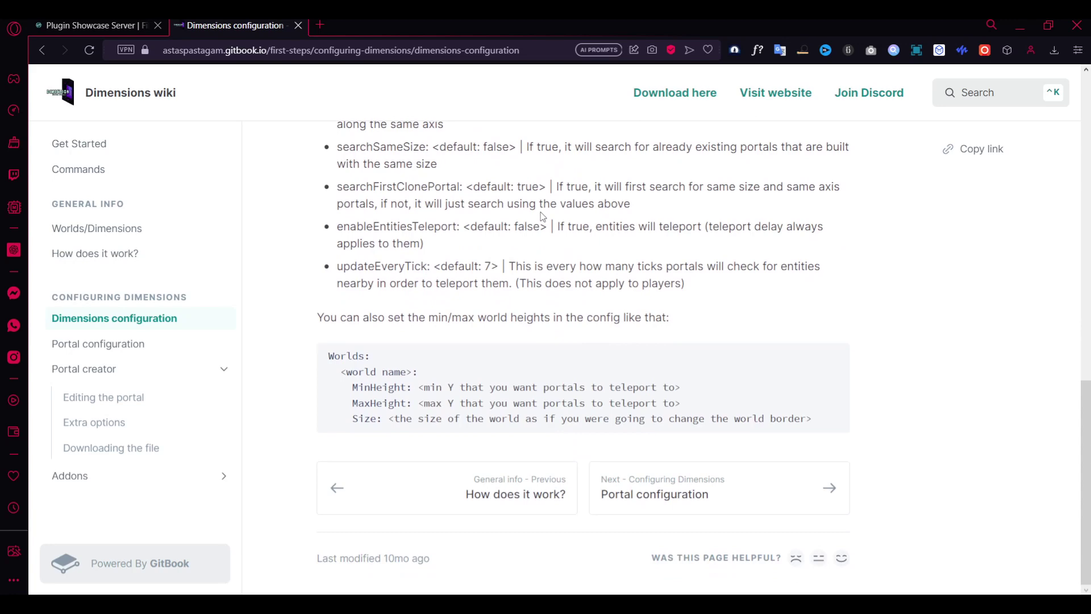
{"action": "key", "text": "ctrl+Tab"}
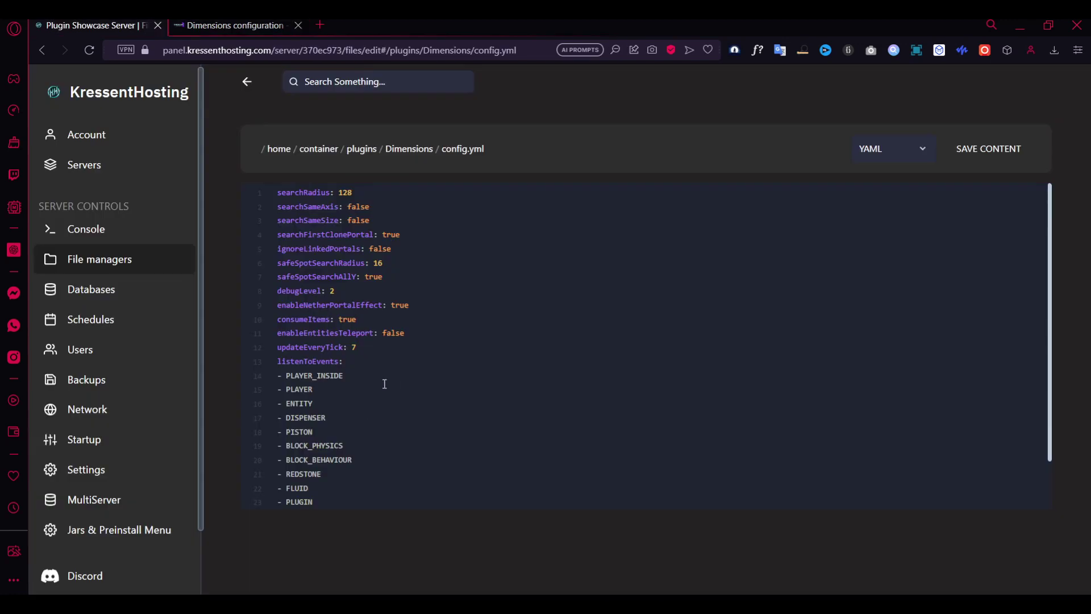
Check ignoreLinkedPortals, lines 6–10 and enableEntitiesTeleport in config.yml, then resume Minecraft
{"action": "left_click_drag", "start_coordinate": [394, 250], "coordinate": [283, 254]}
{"action": "left_click", "coordinate": [327, 259]}
{"action": "left_click_drag", "start_coordinate": [444, 313], "coordinate": [313, 262]}
{"action": "left_click", "coordinate": [486, 354]}
{"action": "left_click", "coordinate": [355, 333]}
{"action": "scroll", "coordinate": [426, 431], "scroll_direction": "down", "scroll_amount": 2}
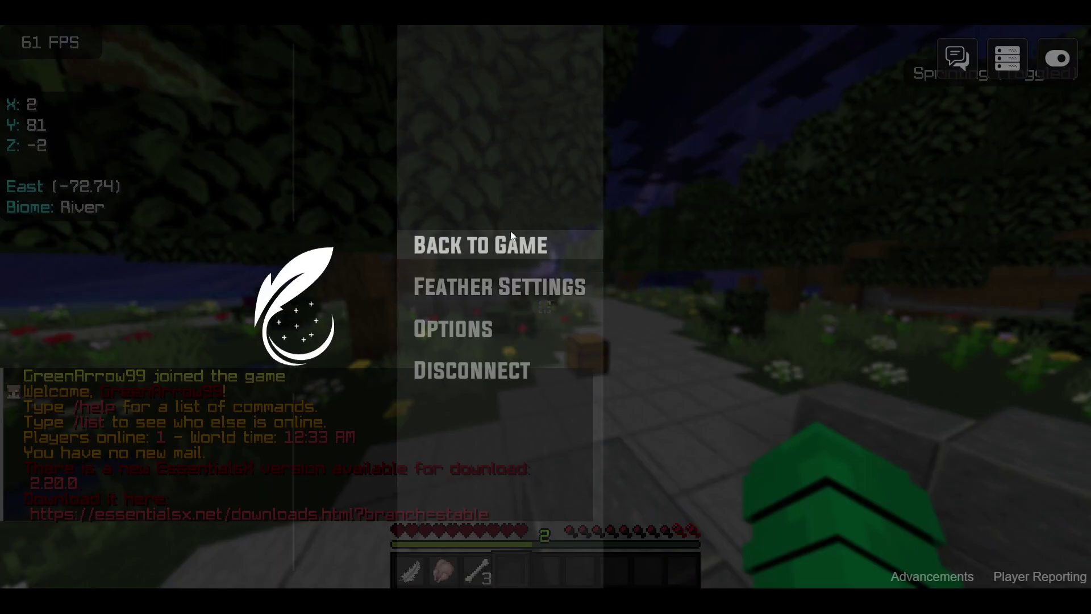
{"action": "key", "text": "Escape"}
Walk through and around the blue ice portal frame, ending in front of it
{"action": "key", "text": "w"}
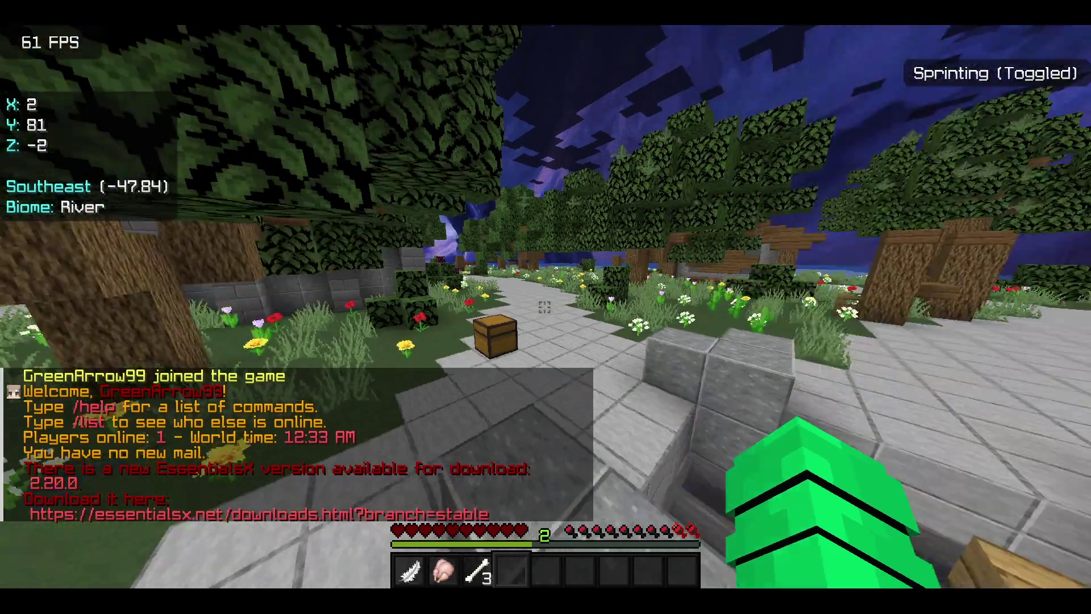
{"action": "key", "text": "w"}
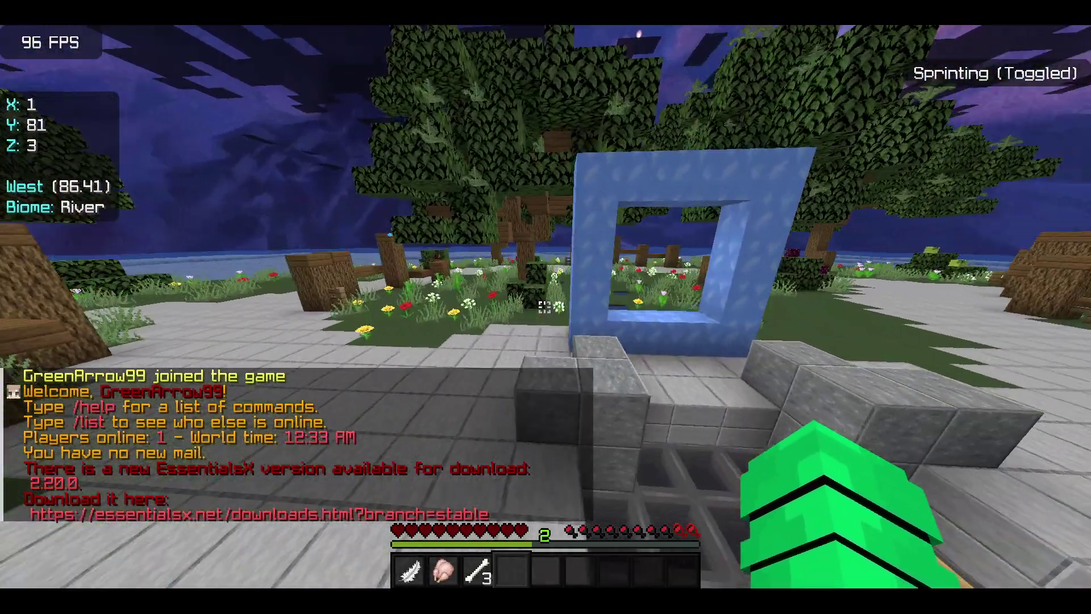
{"action": "key", "text": "w"}
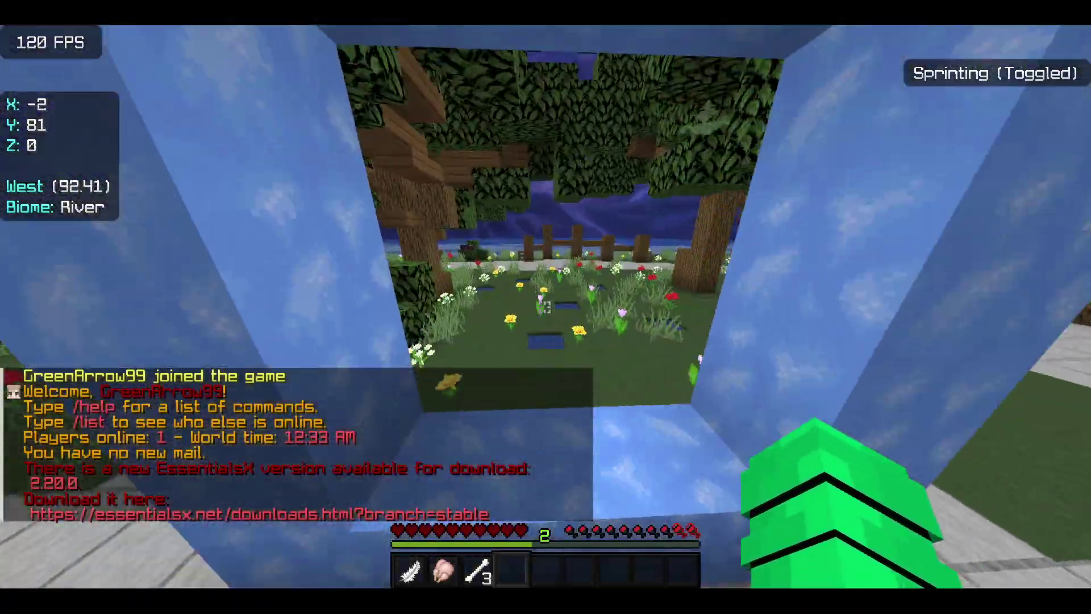
{"action": "key", "text": "w"}
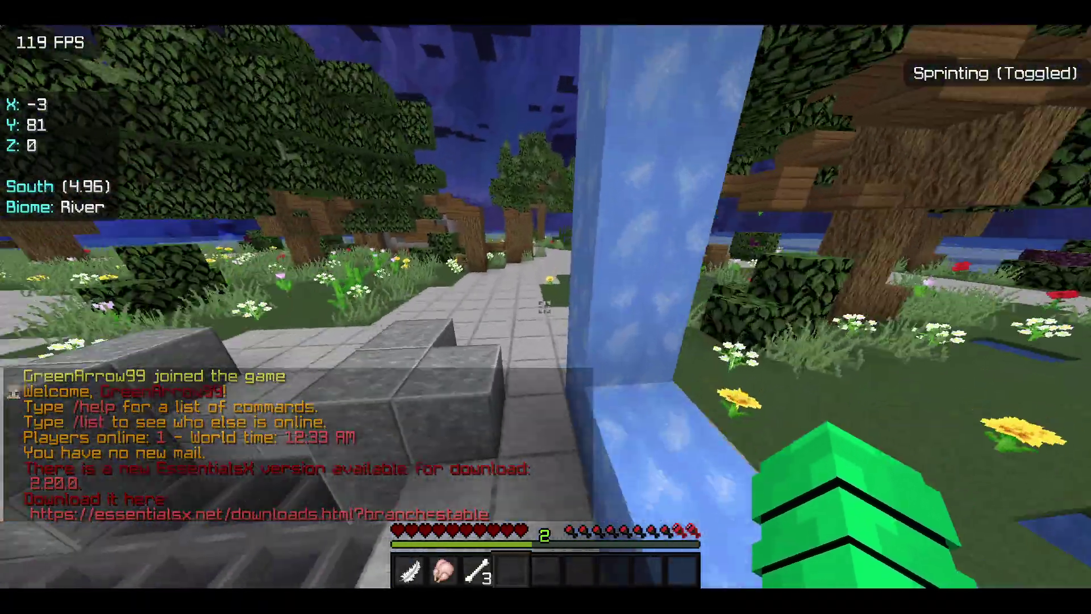
{"action": "key", "text": "w"}
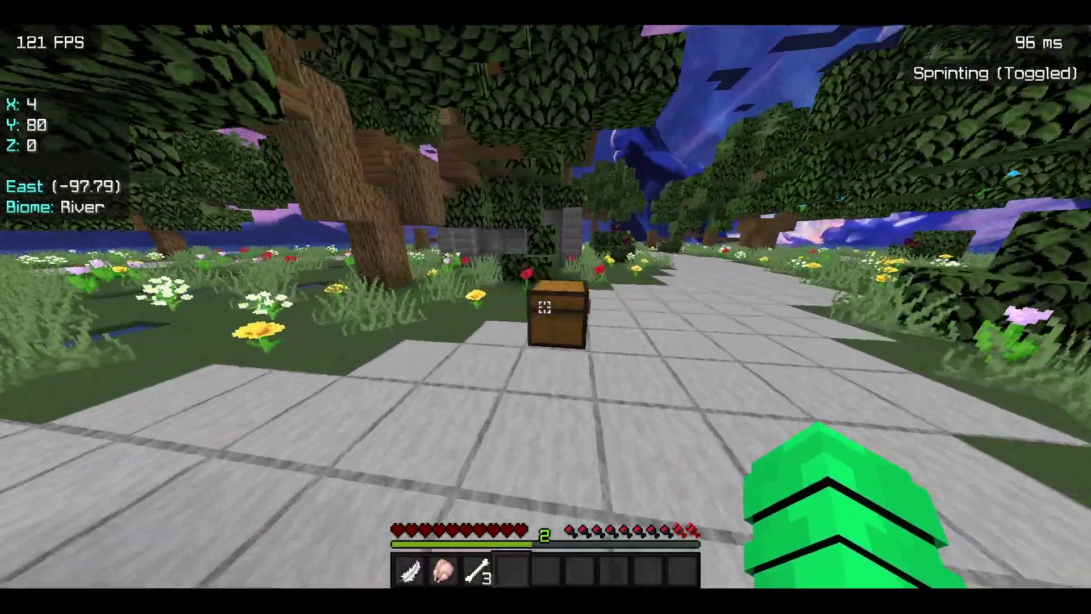
{"action": "key", "text": "w"}
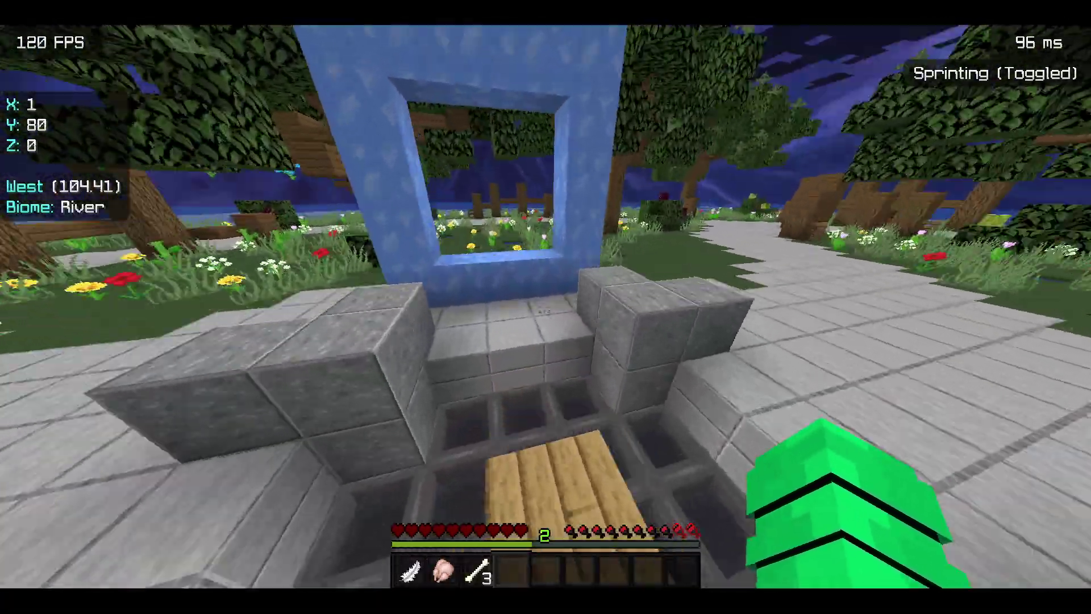
{"action": "key", "text": "w"}
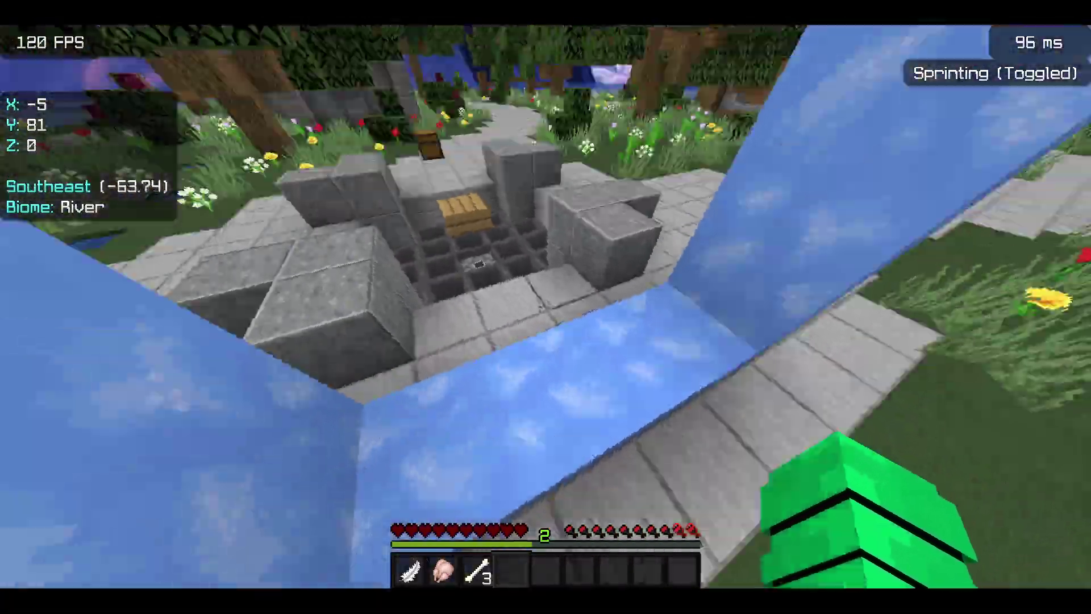
{"action": "key", "text": "w"}
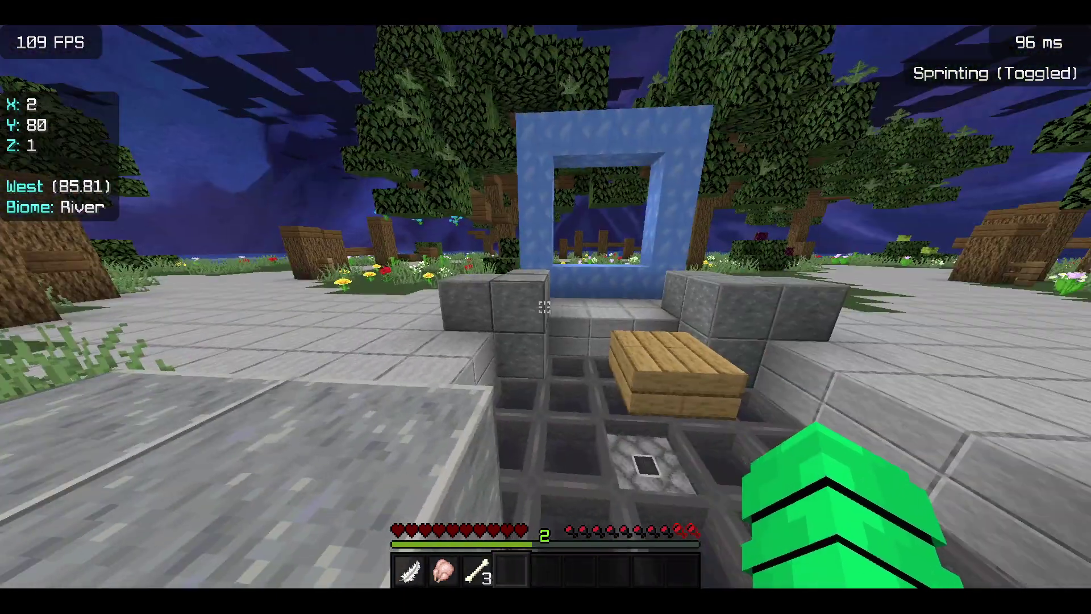
Reload Dimensions with /di re, then face the frame and run /dim portal
{"action": "key", "text": "slash"}
{"action": "type", "text": "di re"}
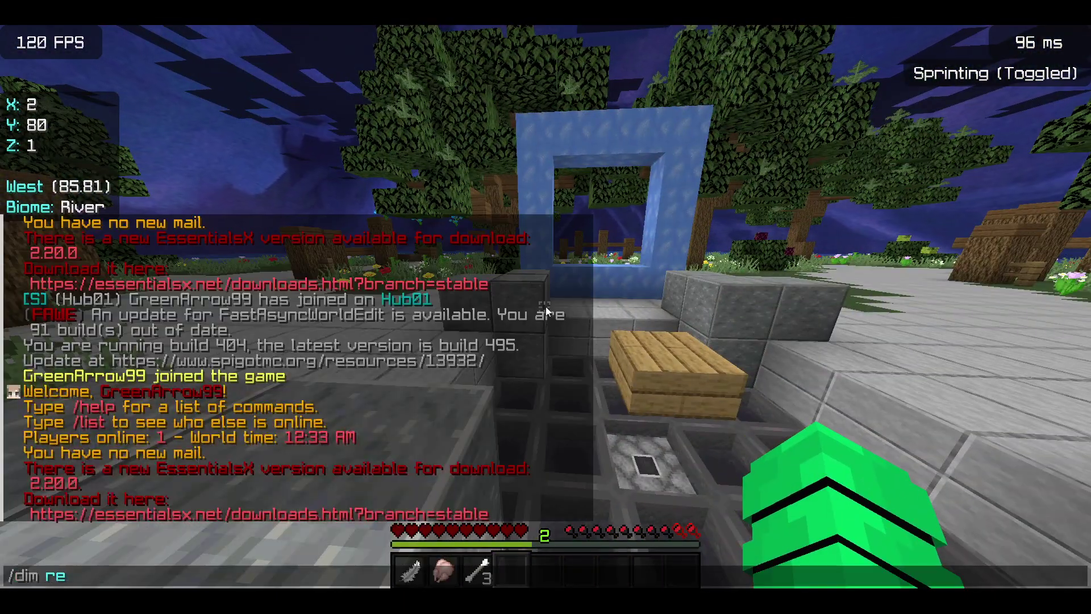
{"action": "key", "text": "Escape"}
{"action": "key", "text": "w"}
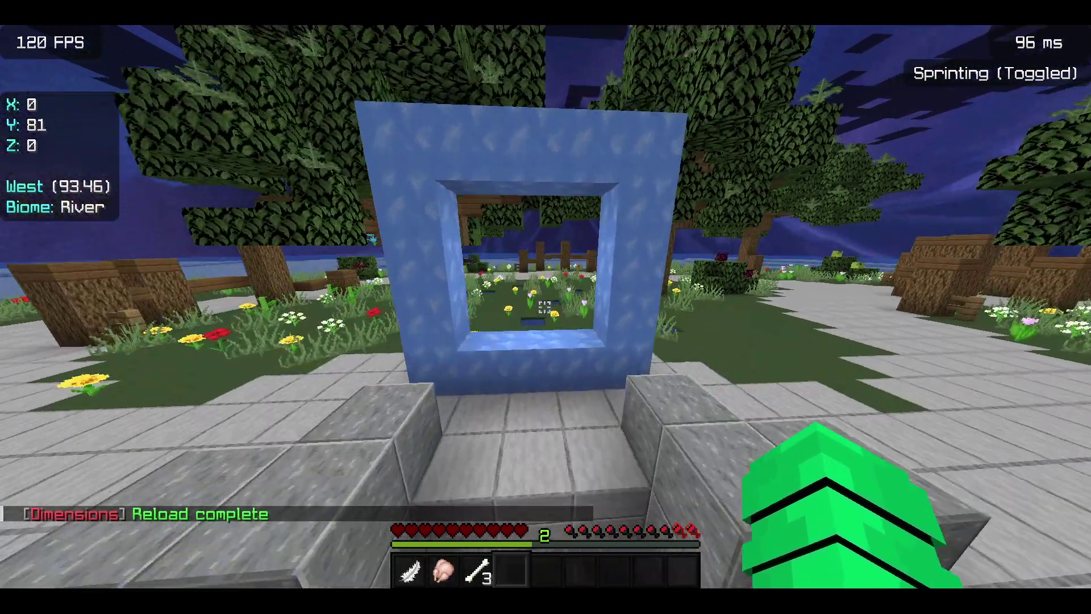
{"action": "key", "text": "slash"}
{"action": "type", "text": "dim"}
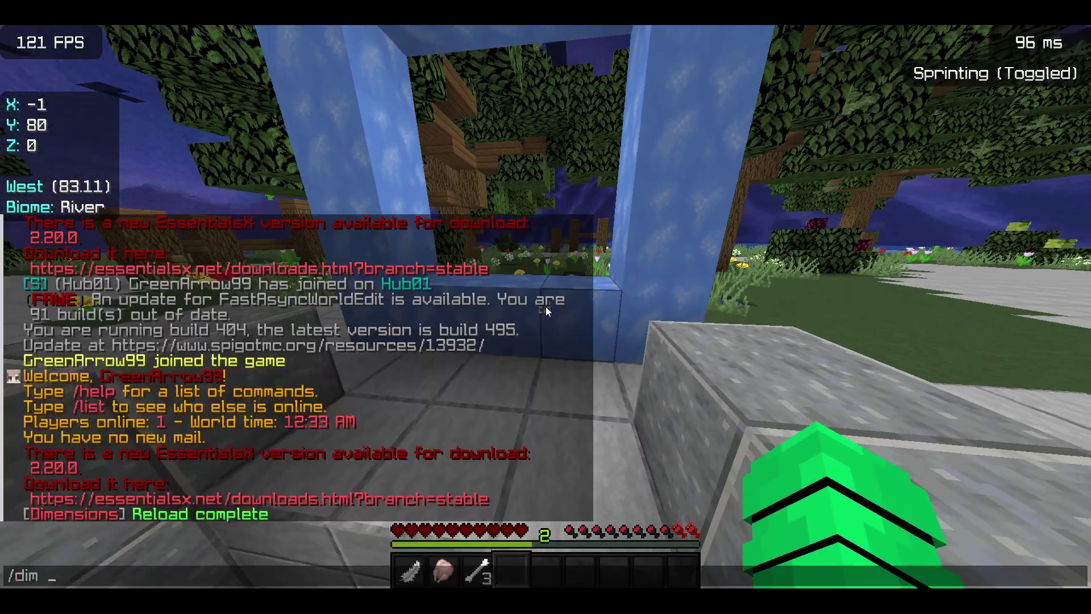
{"action": "type", "text": " portal"}
{"action": "key", "text": "Return"}
Open the Dimensions menu and check the My Portals list
{"action": "key", "text": "s"}
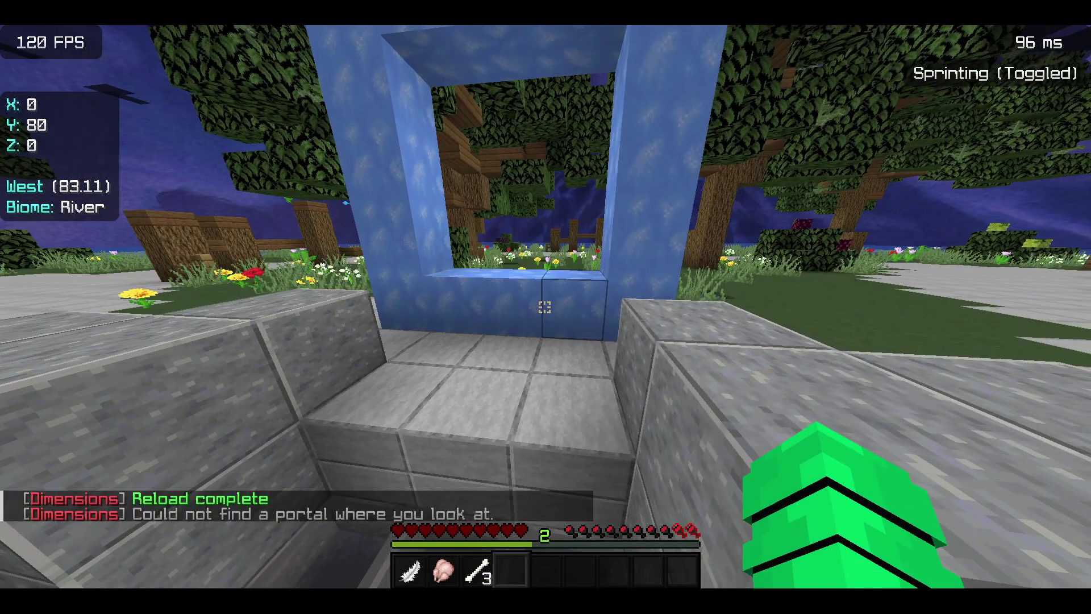
{"action": "right_click", "coordinate": [544, 307]}
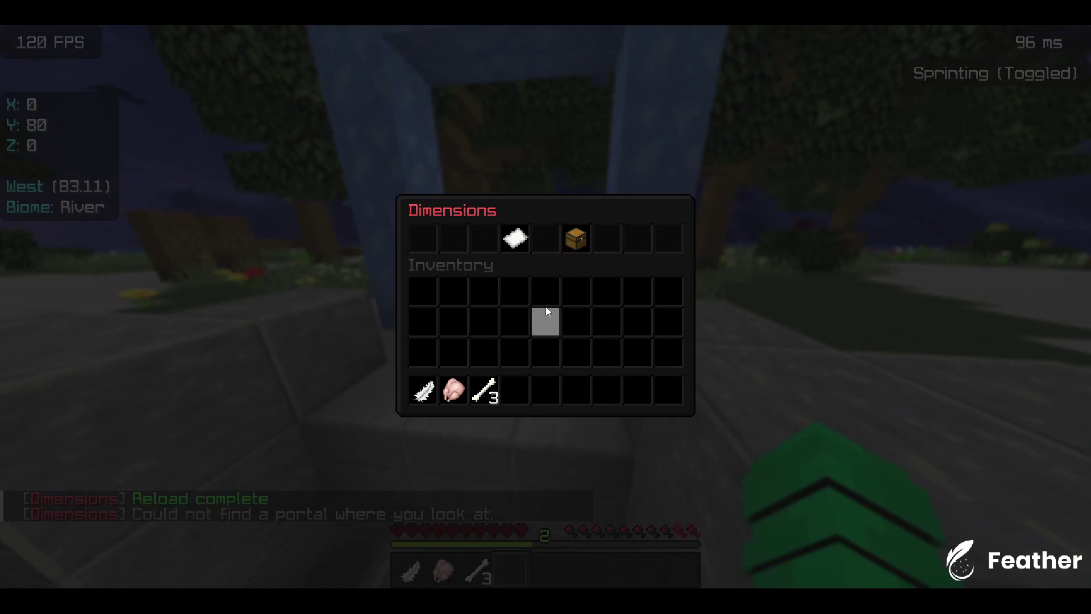
{"action": "left_click", "coordinate": [514, 237]}
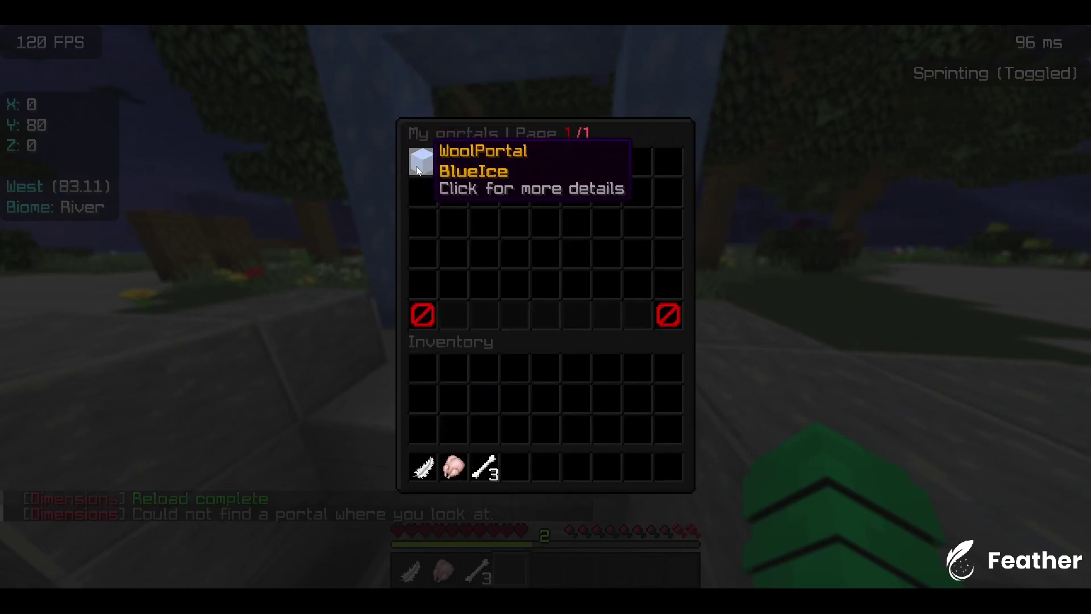
{"action": "key", "text": "Escape"}
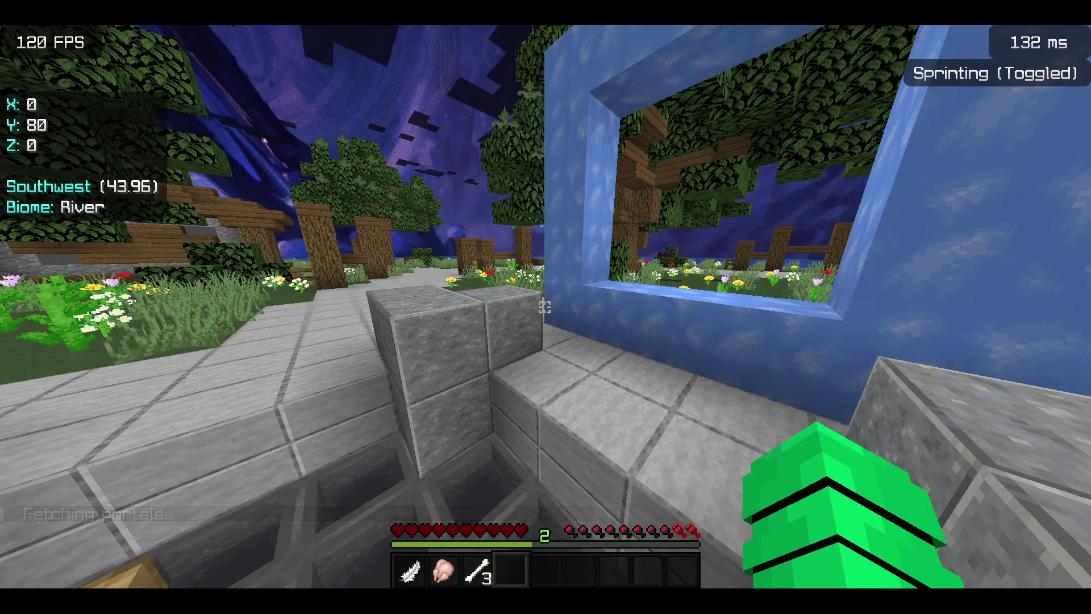
Get one diamond with /i diamond 1 and throw it into the blue-ice frame
{"action": "type", "text": "/i diamond 1"}
{"action": "key", "text": "Return"}
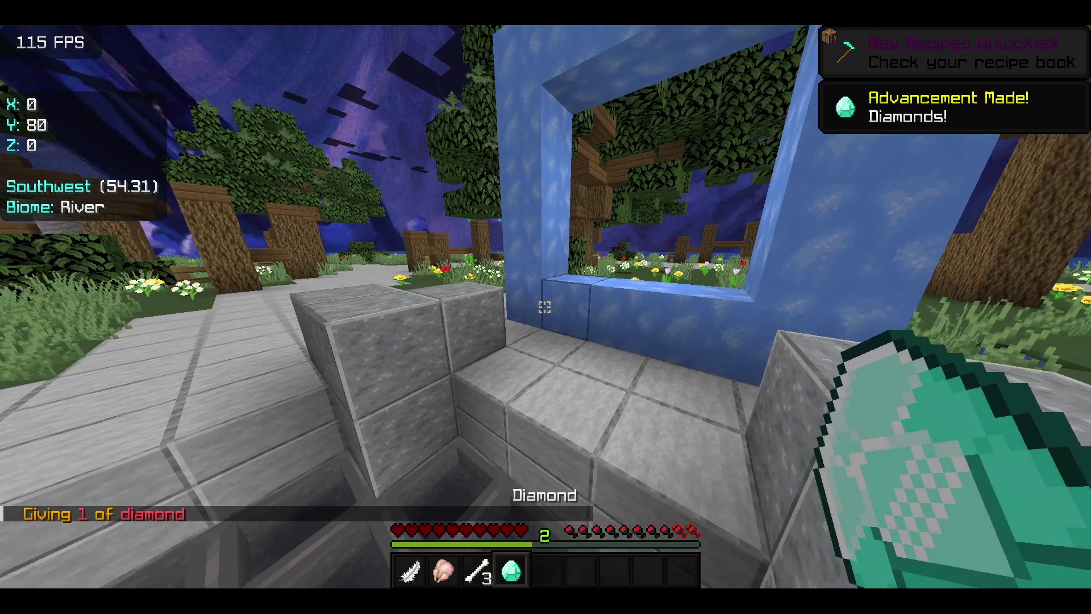
{"action": "key", "text": "w"}
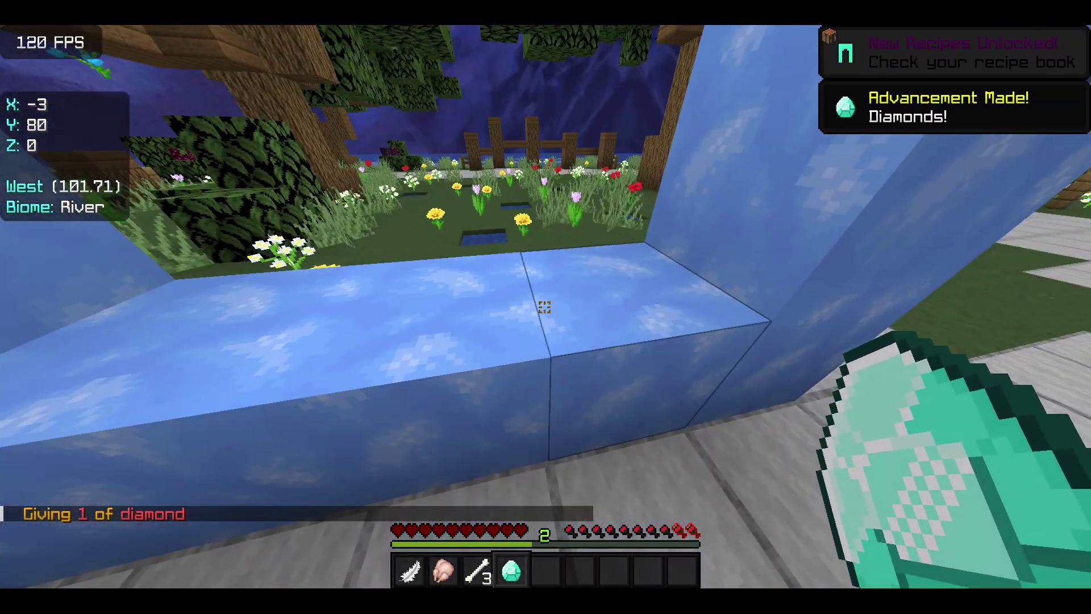
{"action": "key", "text": "q"}
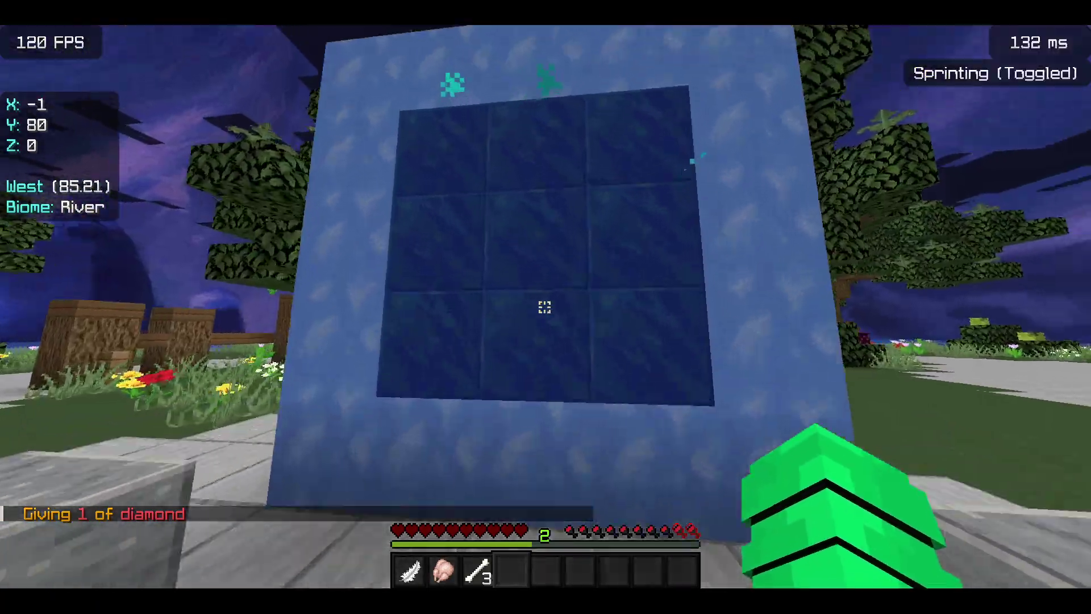
Walk around the newly lit portal, then step into it
{"action": "key", "text": "w"}
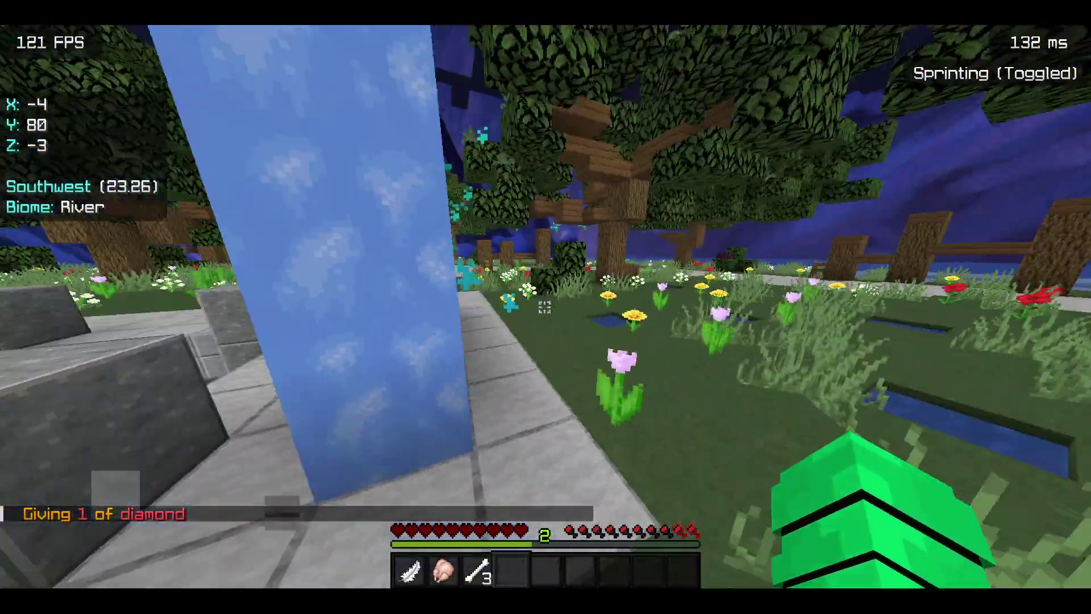
{"action": "key", "text": "w"}
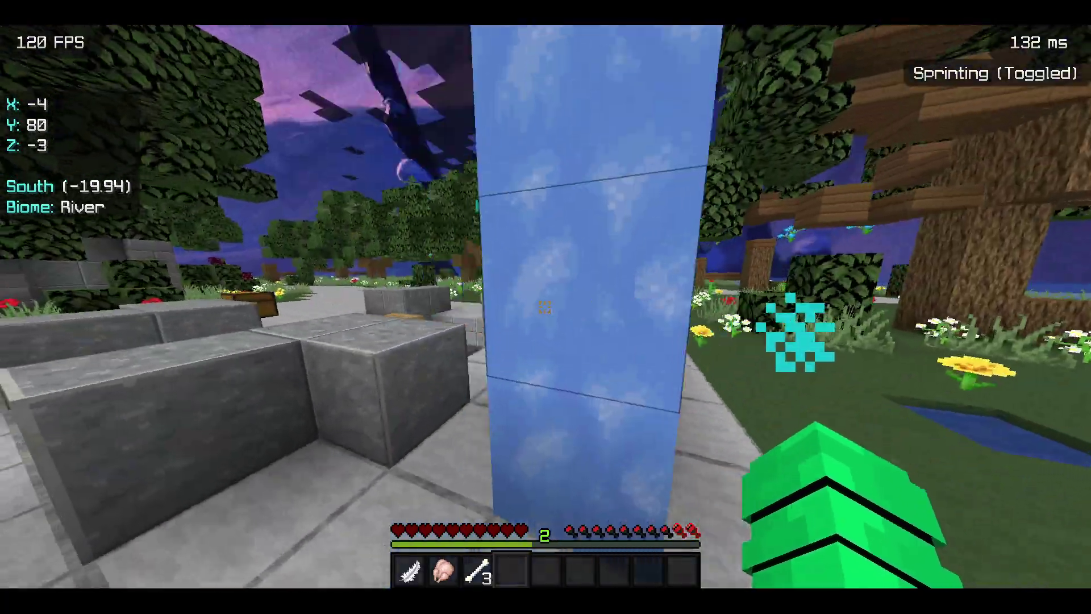
{"action": "key", "text": "w"}
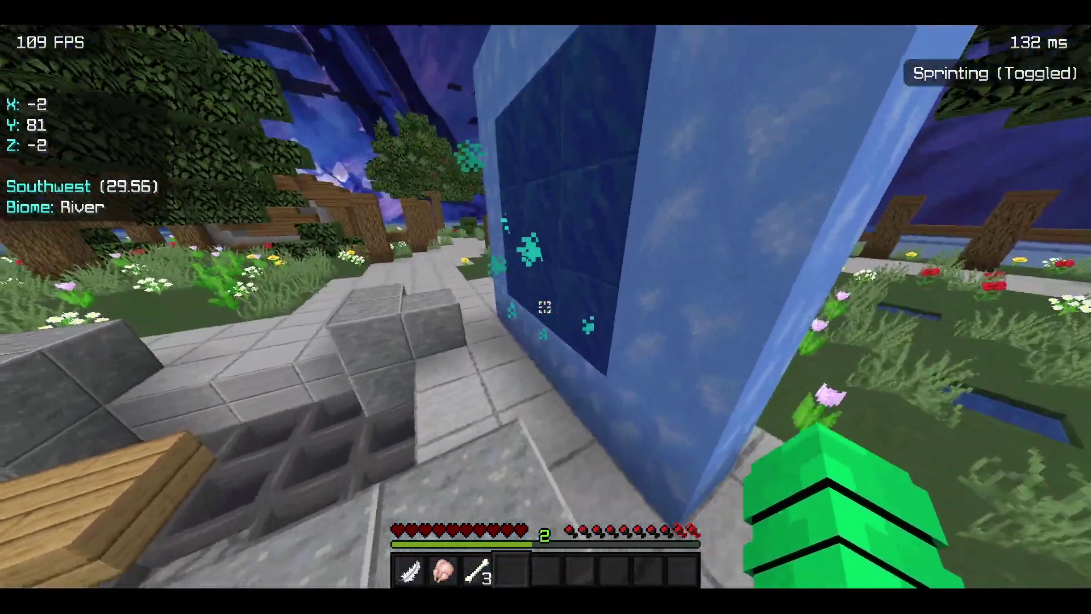
{"action": "key", "text": "w"}
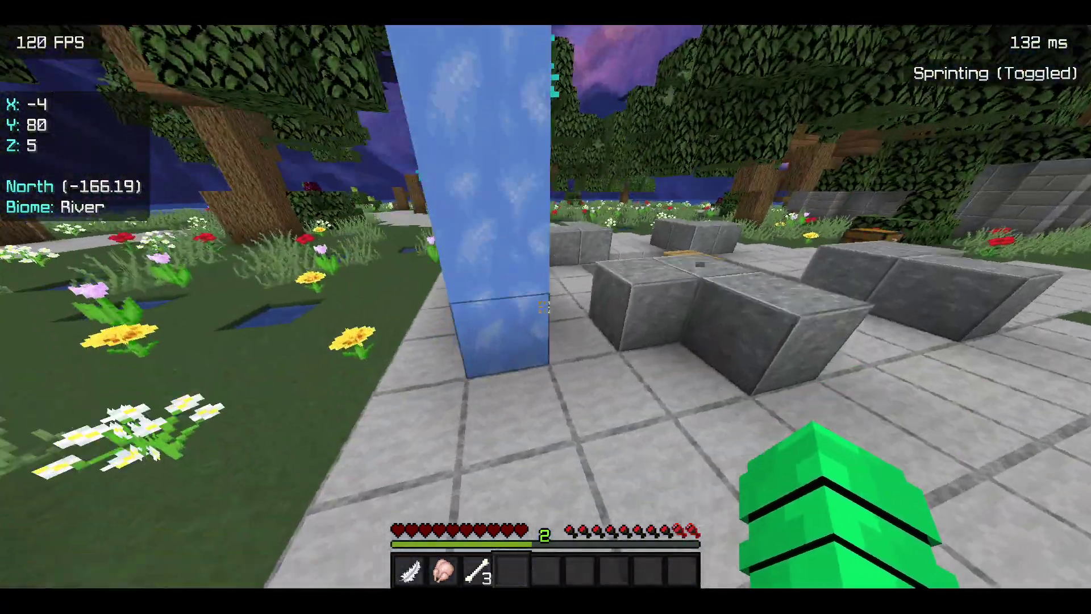
{"action": "key", "text": "w"}
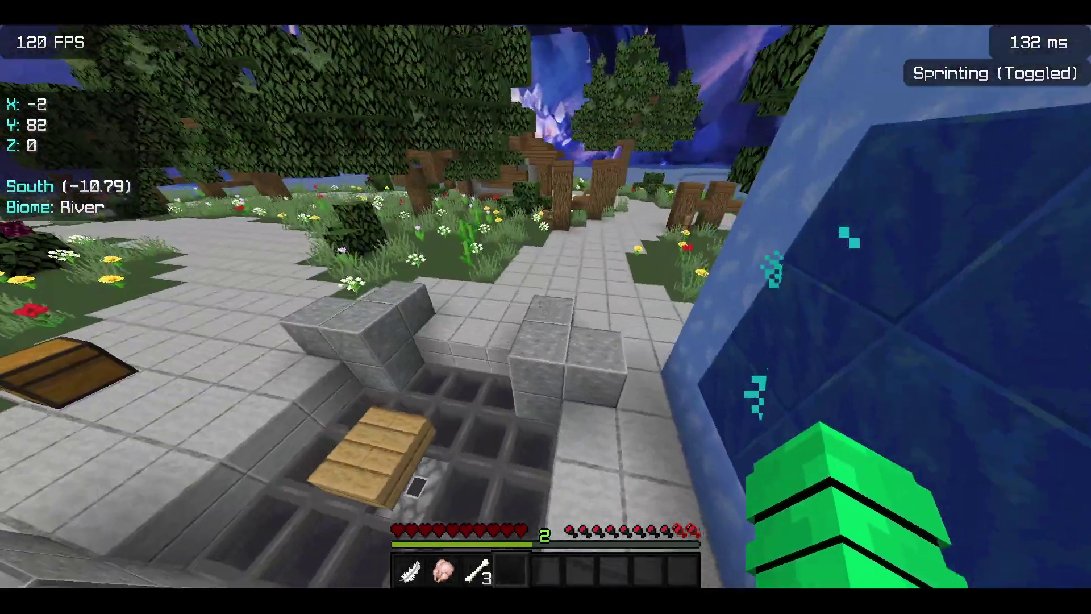
{"action": "key", "text": "w"}
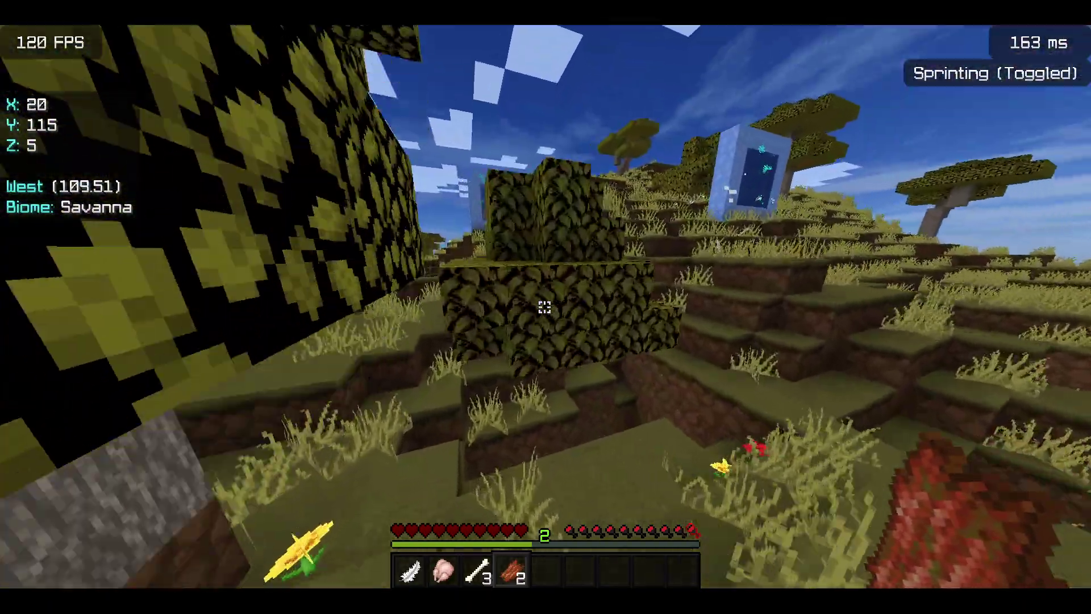
Explore the savanna hillside around the exit portal, picking up items, then walk back through it
{"action": "key", "text": "w"}
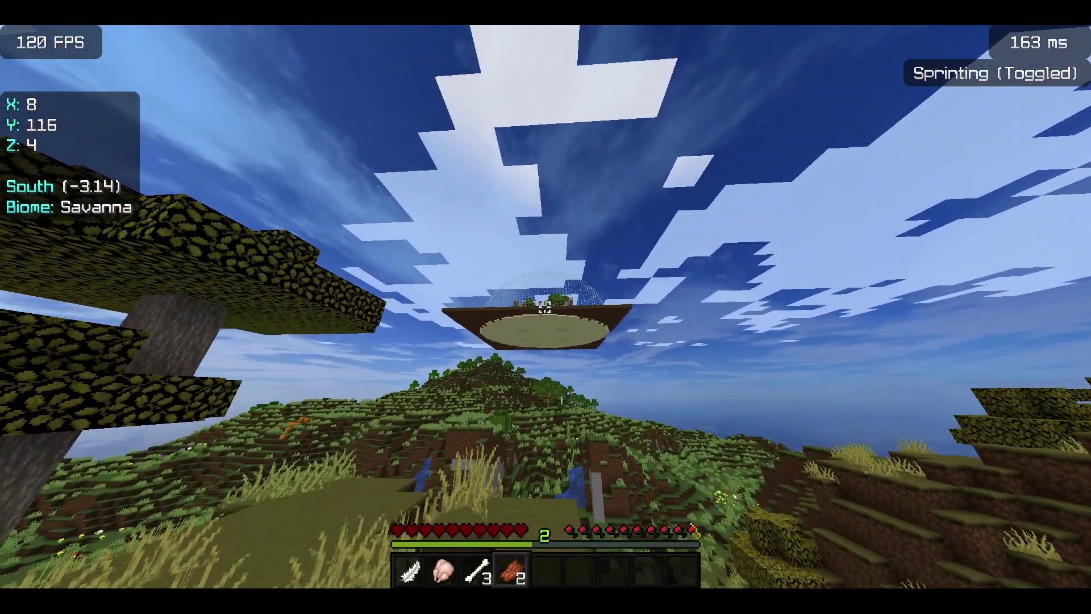
{"action": "key", "text": "w"}
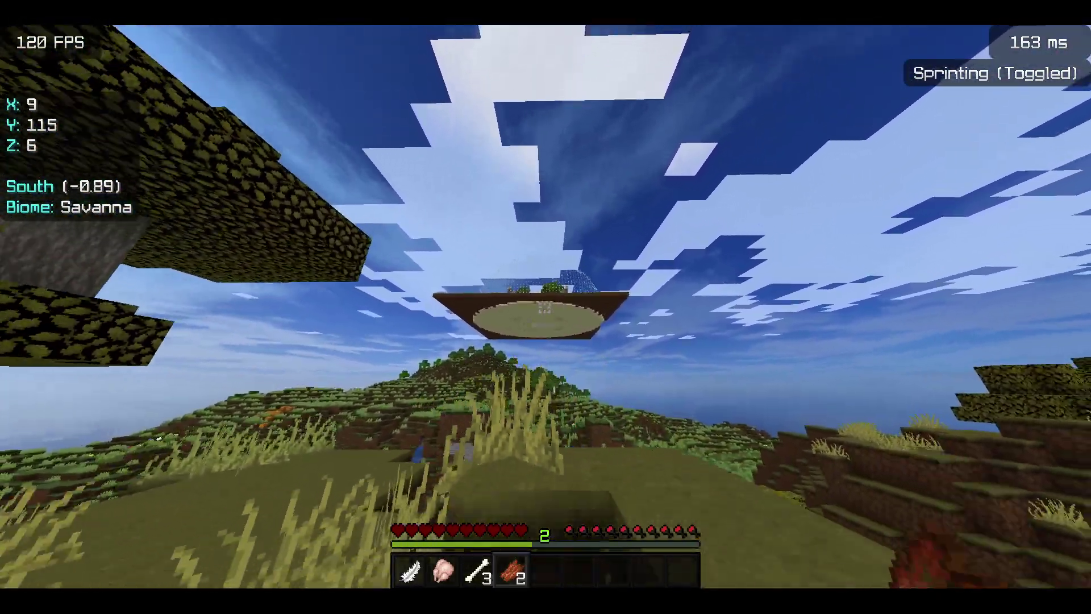
{"action": "key", "text": "w"}
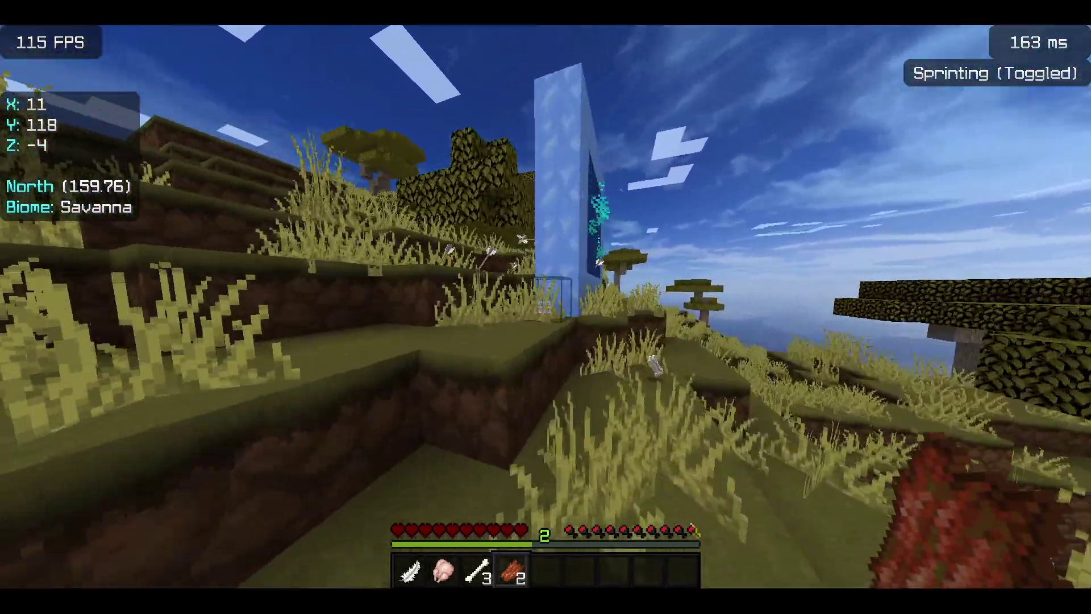
{"action": "key", "text": "w"}
{"action": "key", "text": "w"}
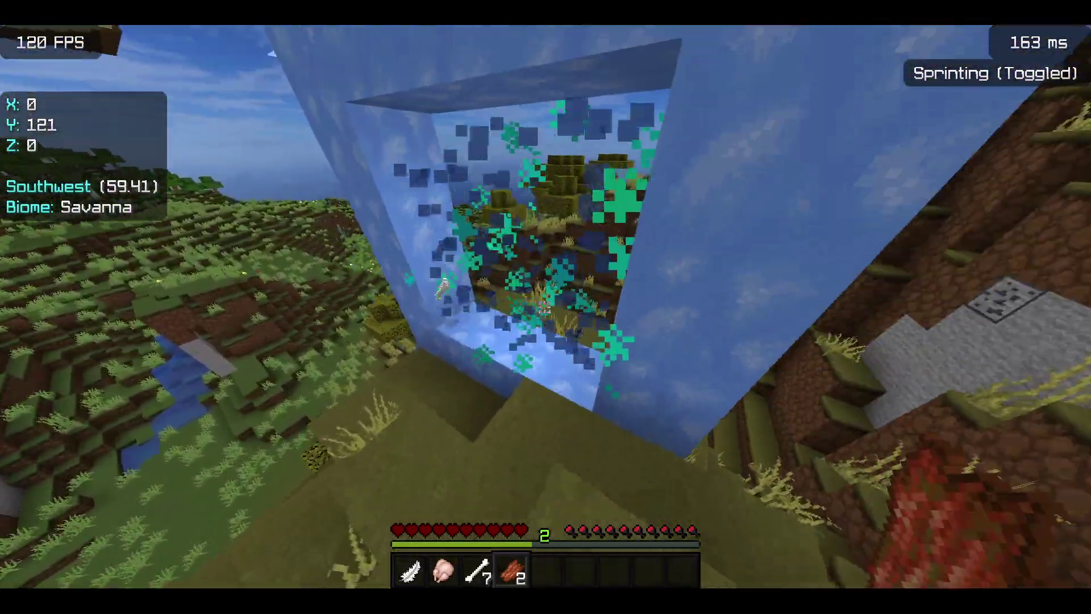
{"action": "key", "text": "w"}
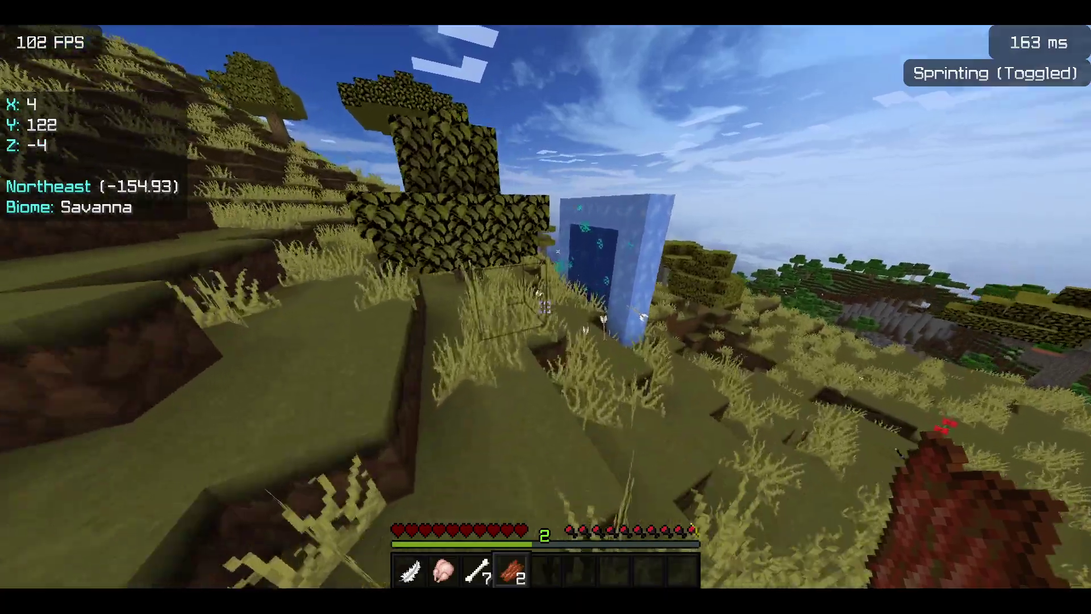
{"action": "key", "text": "w"}
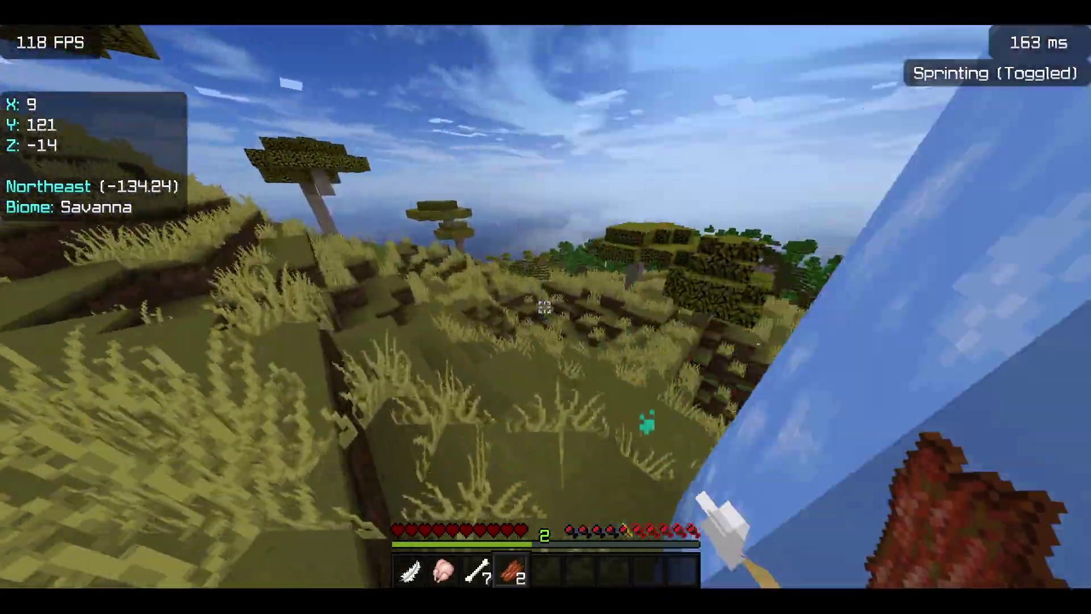
{"action": "key", "text": "w"}
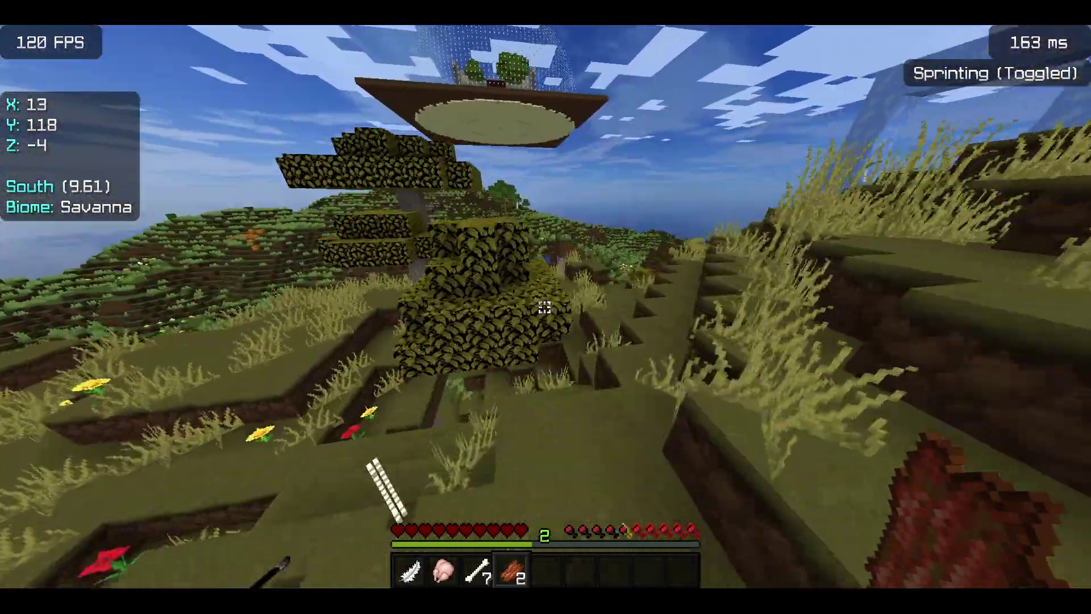
{"action": "key", "text": "w"}
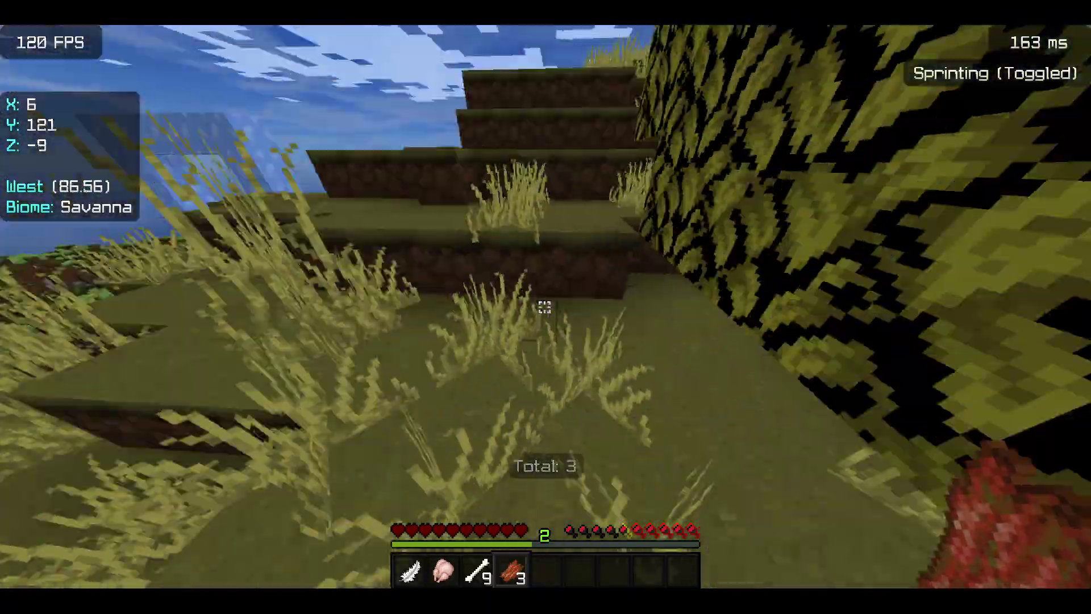
{"action": "key", "text": "w"}
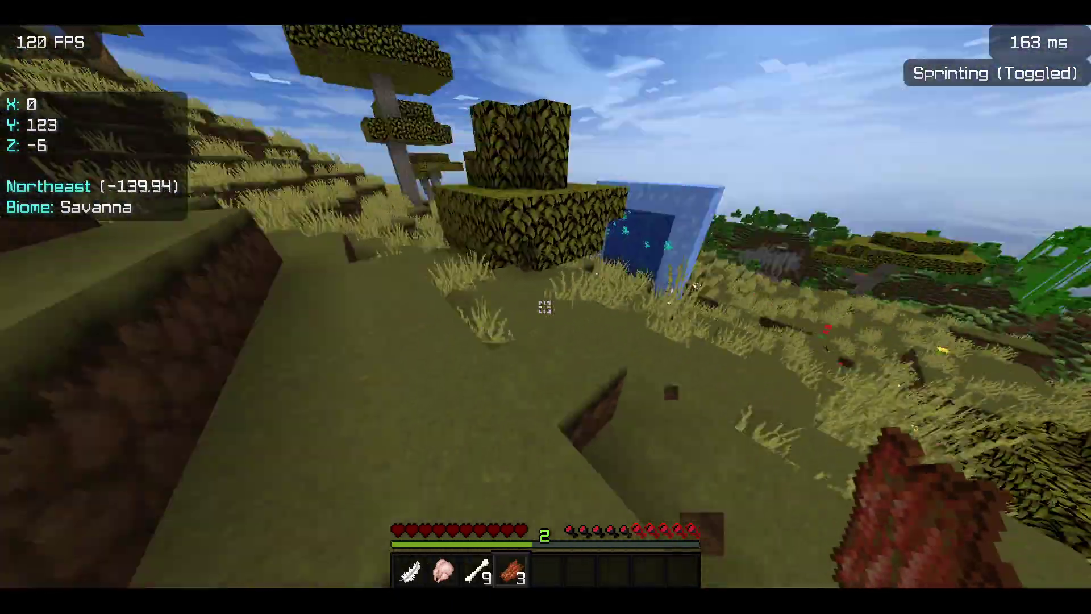
{"action": "key", "text": "w"}
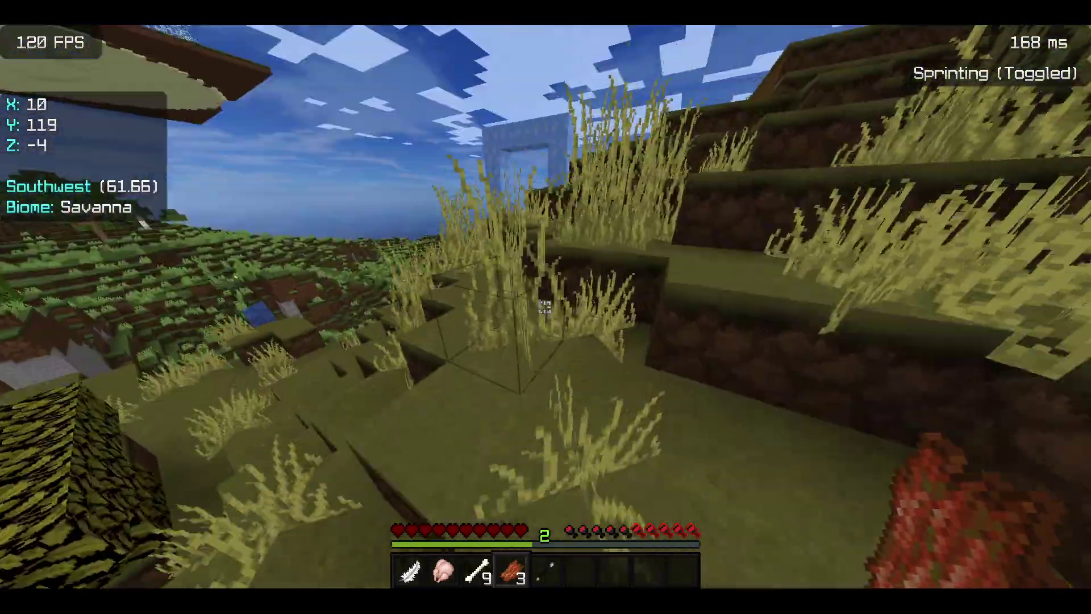
{"action": "key", "text": "w"}
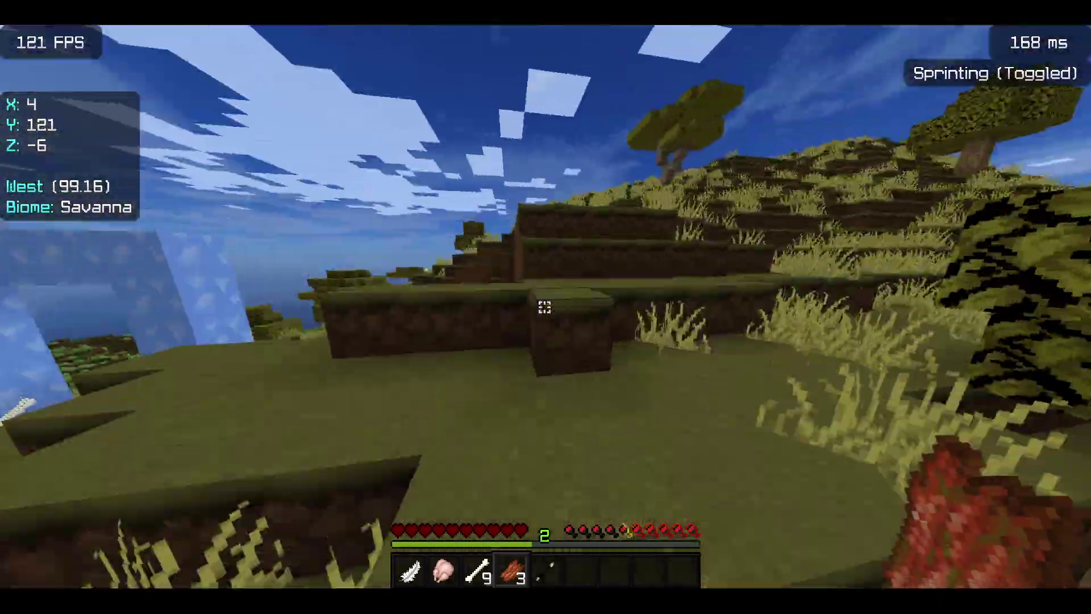
{"action": "key", "text": "w"}
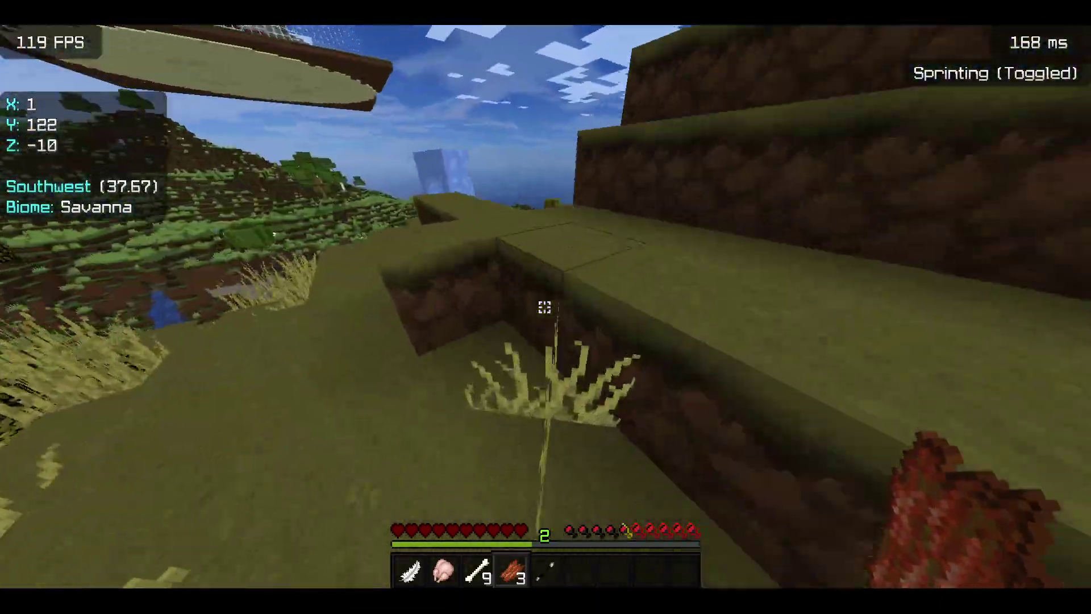
{"action": "key", "text": "w"}
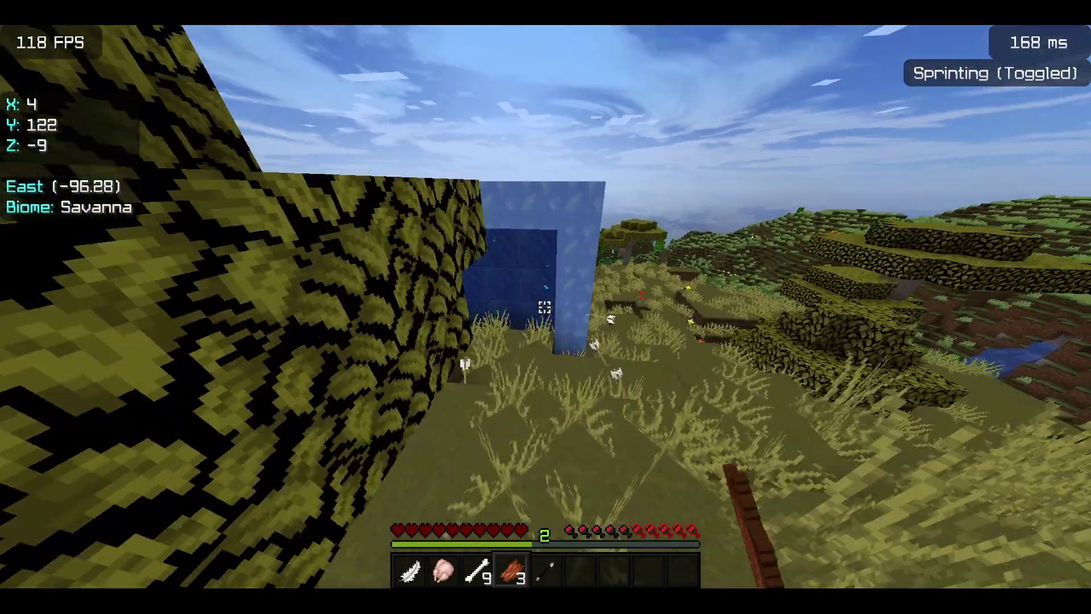